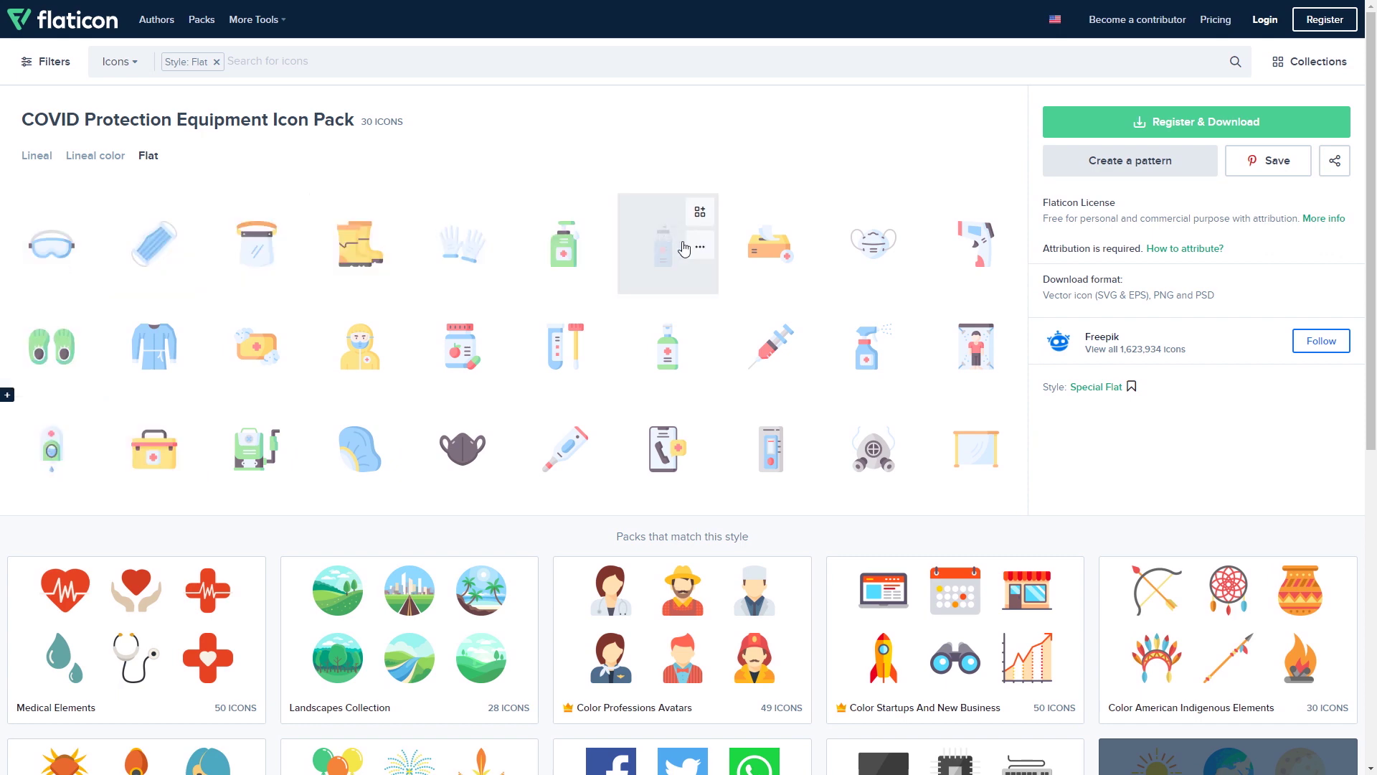
- View the Hand Soap and First Aid Kit icons from the COVID Protection Equipment pack
left_click(564, 263)
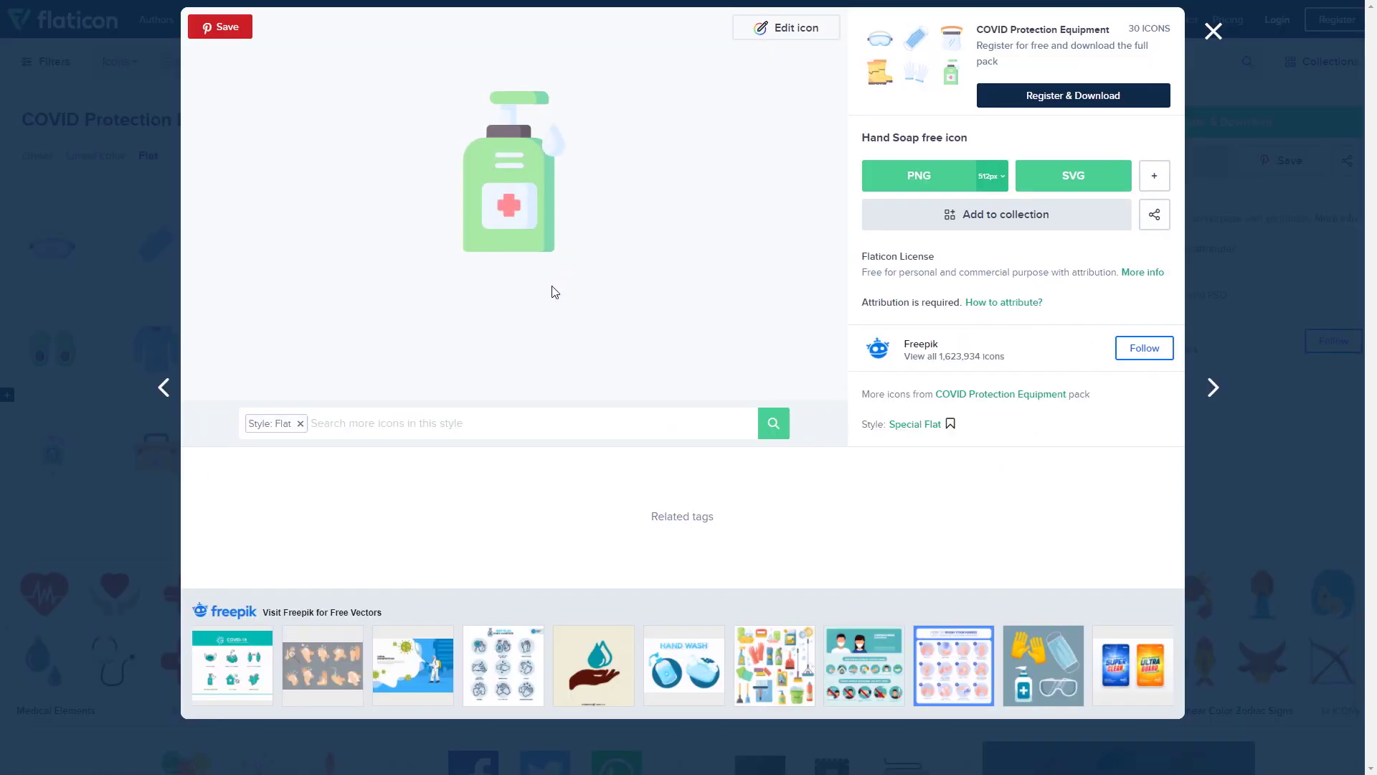
left_click(1224, 68)
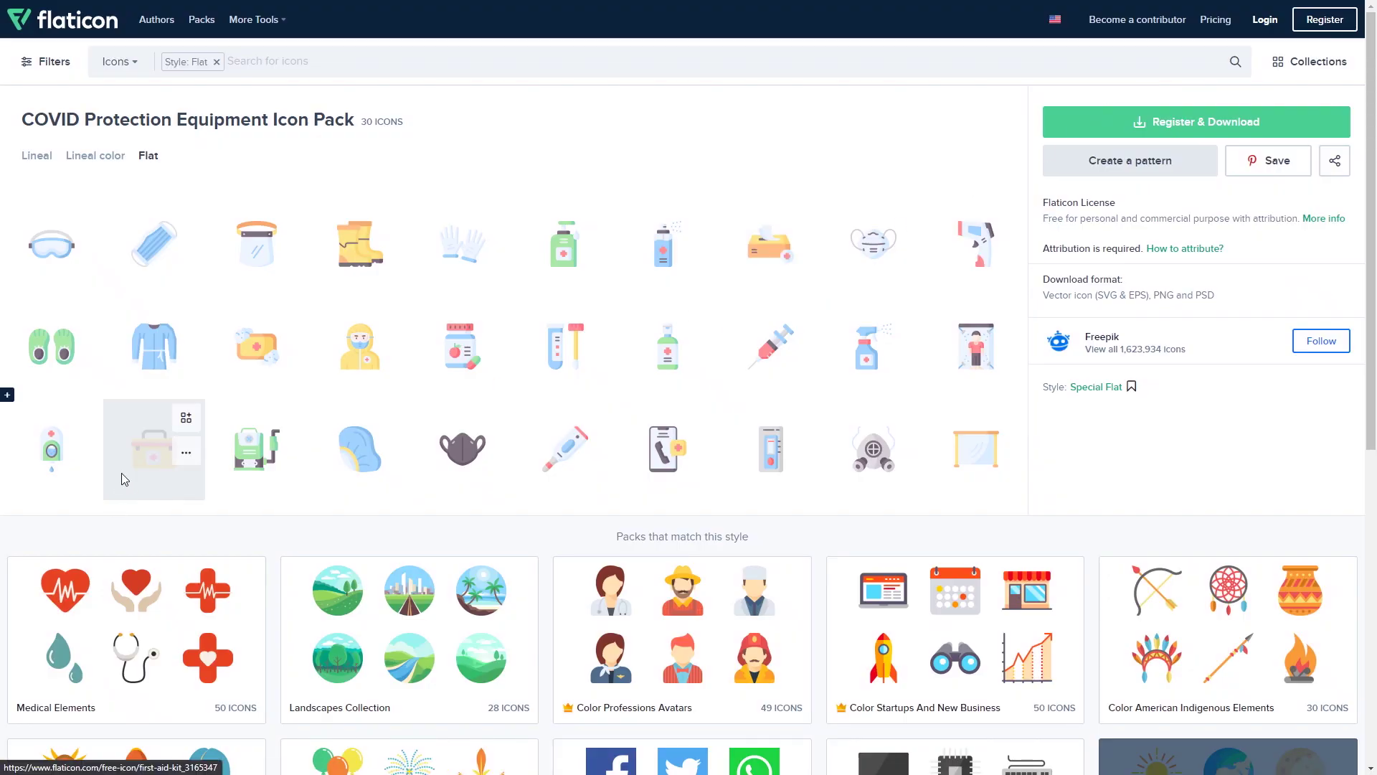
left_click(122, 475)
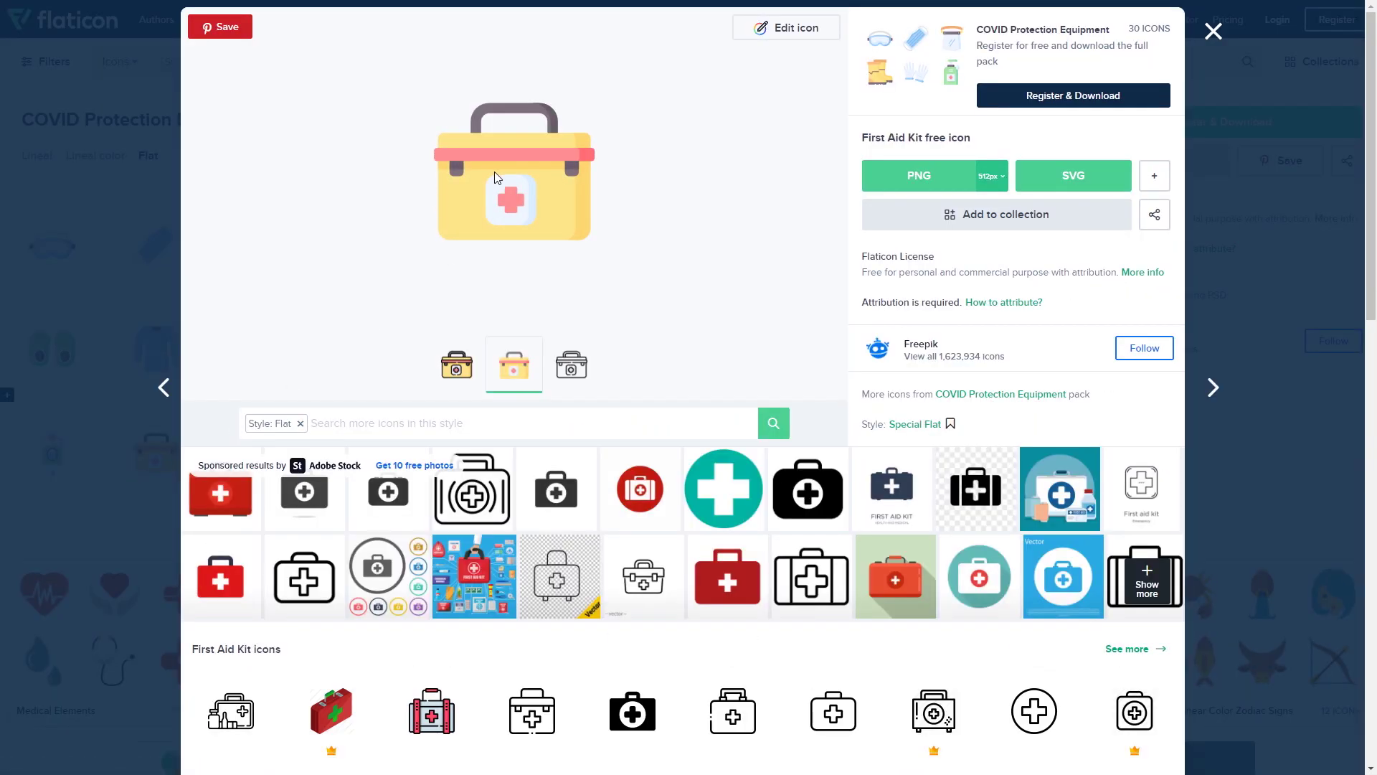
left_click(1212, 32)
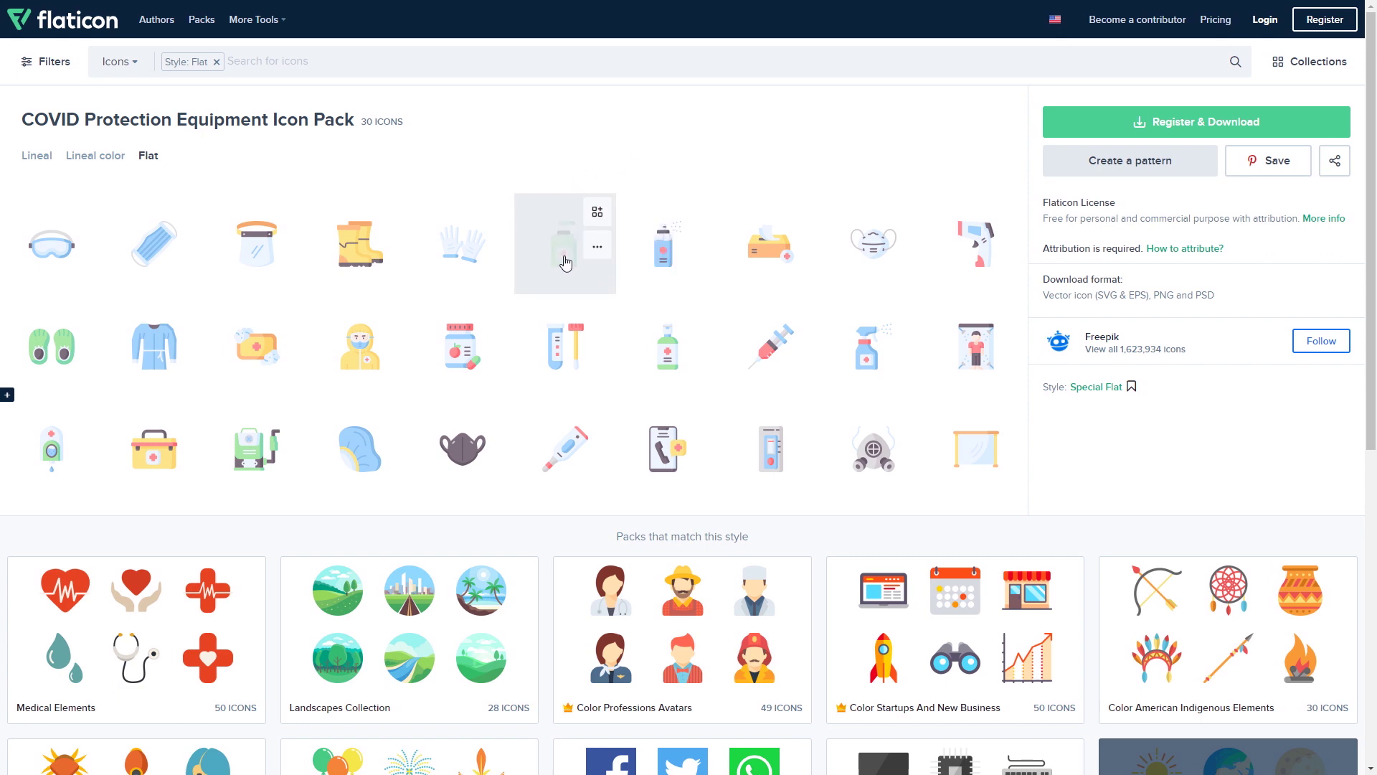
- Examine the PNG download options of the Hand Soap icon and close them without downloading
left_click(565, 262)
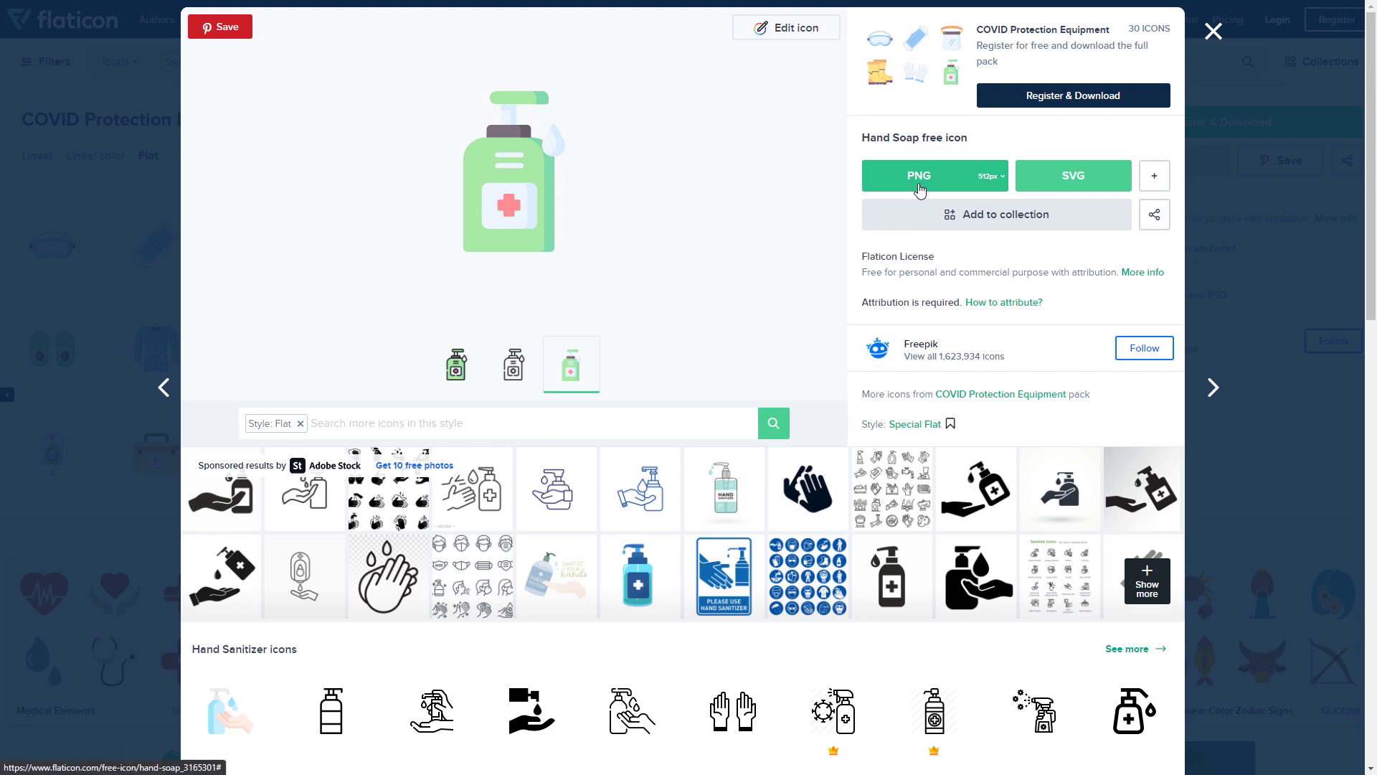
left_click(918, 184)
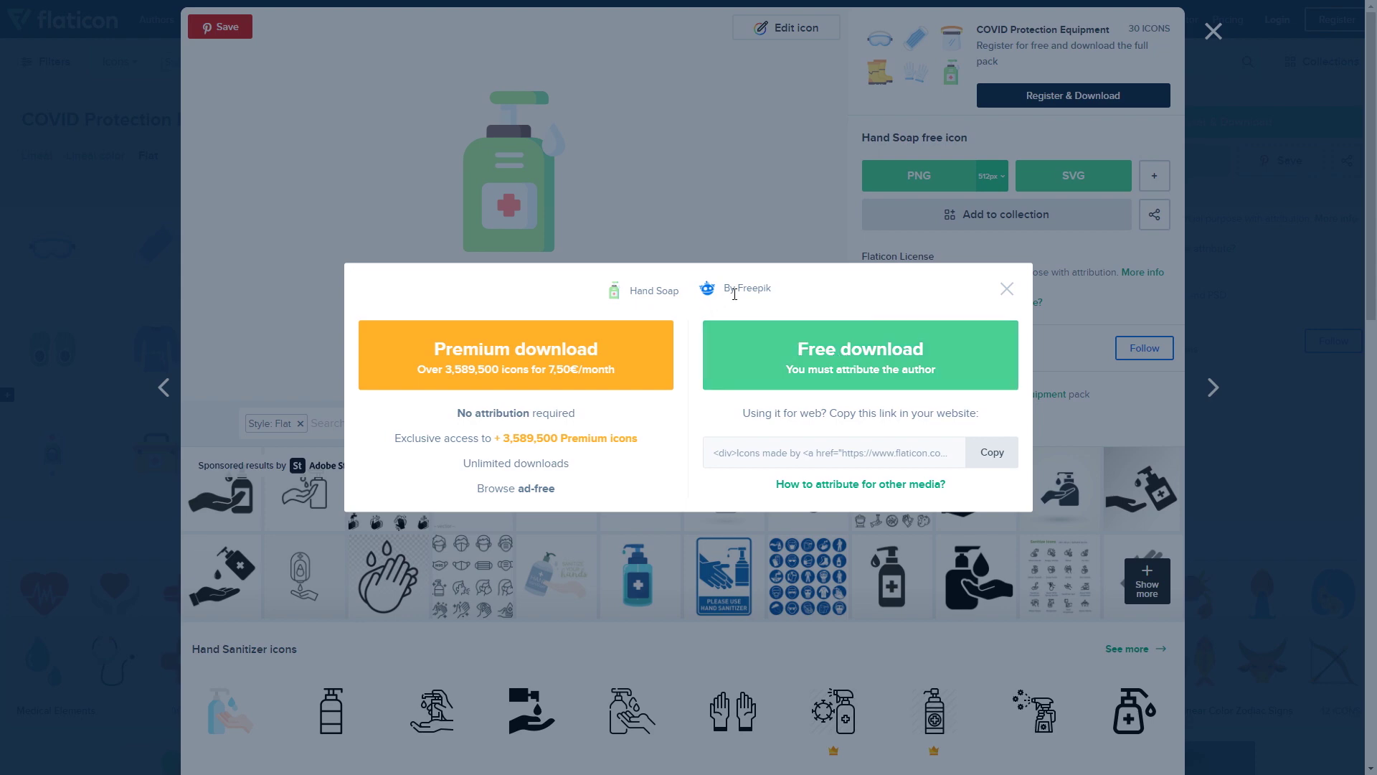
left_click(1007, 290)
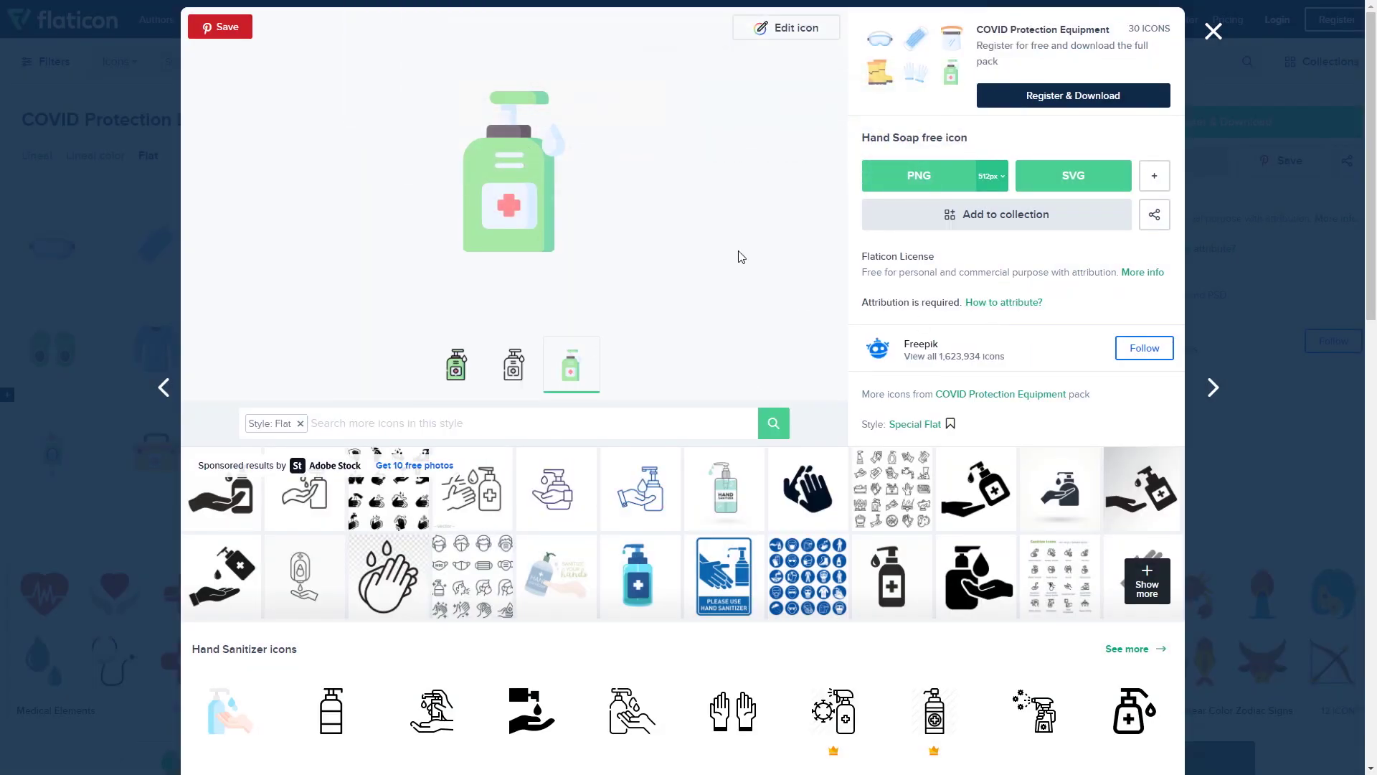
left_click(1209, 92)
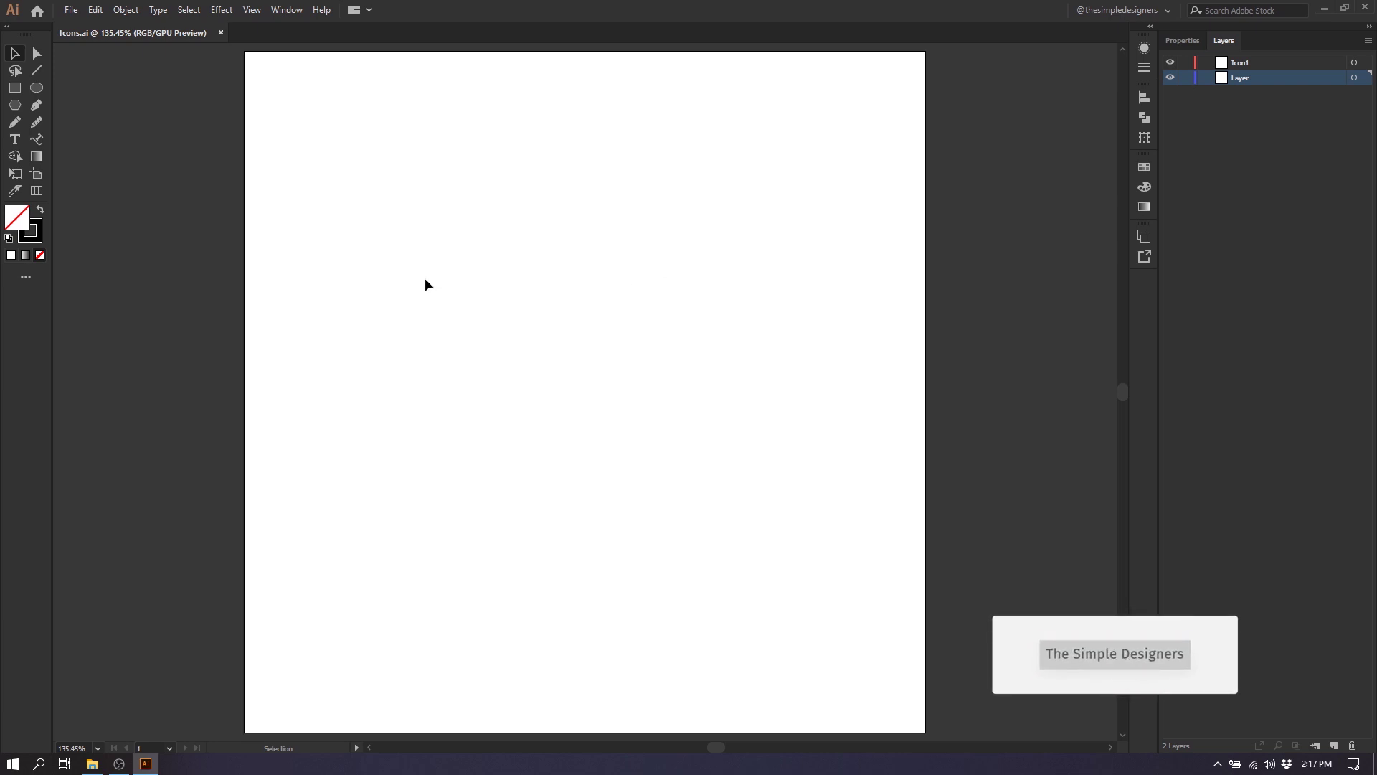
- Switch to Icons.ai in Illustrator, check the artboard's dimensions, and return to the layer list
left_click(37, 173)
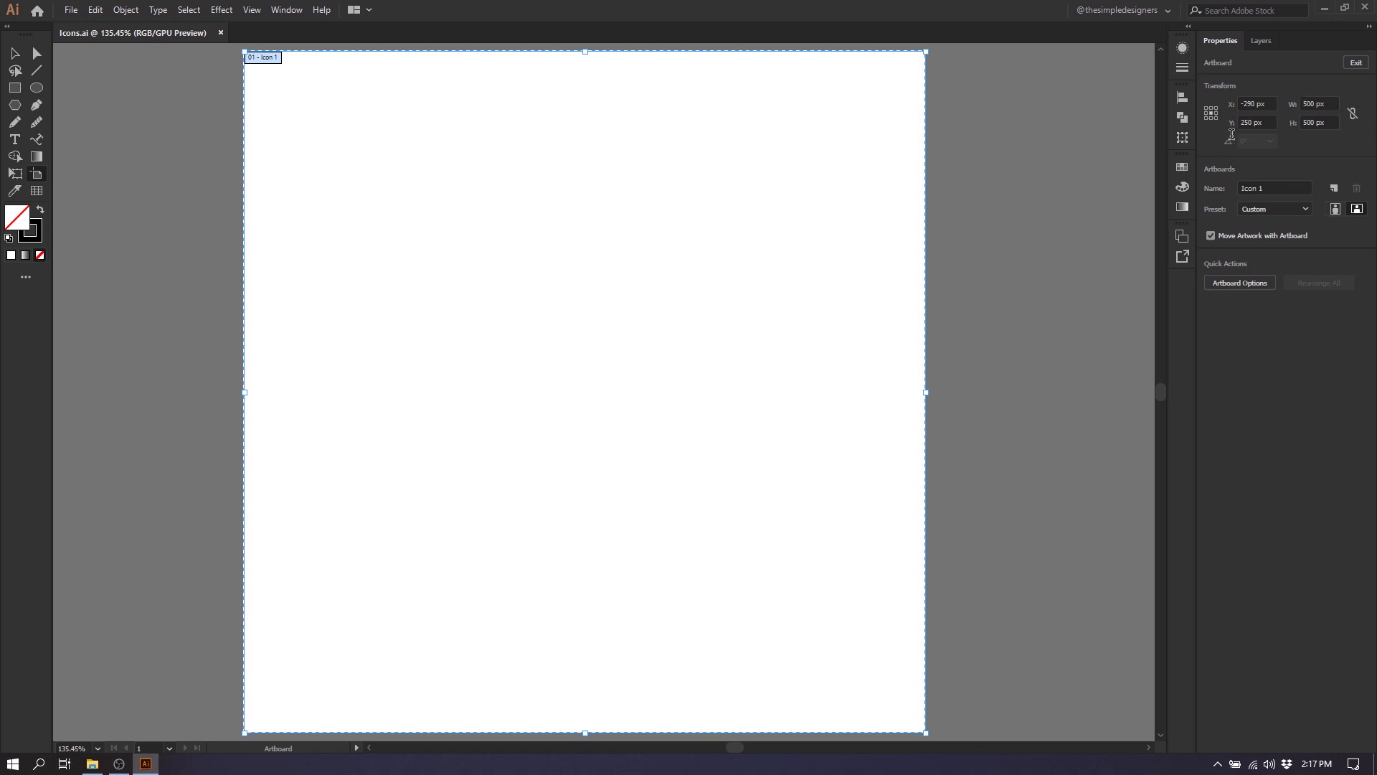
left_click(15, 54)
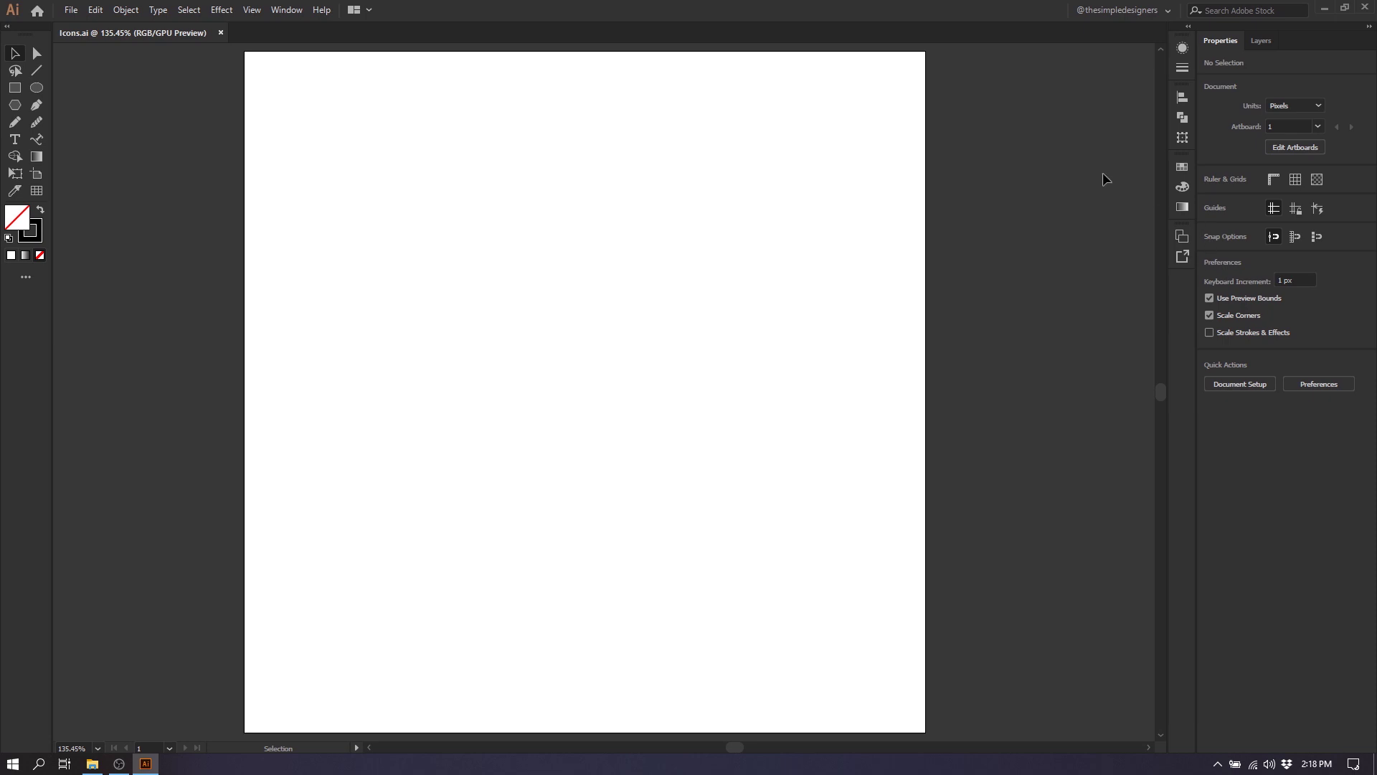
left_click(1262, 41)
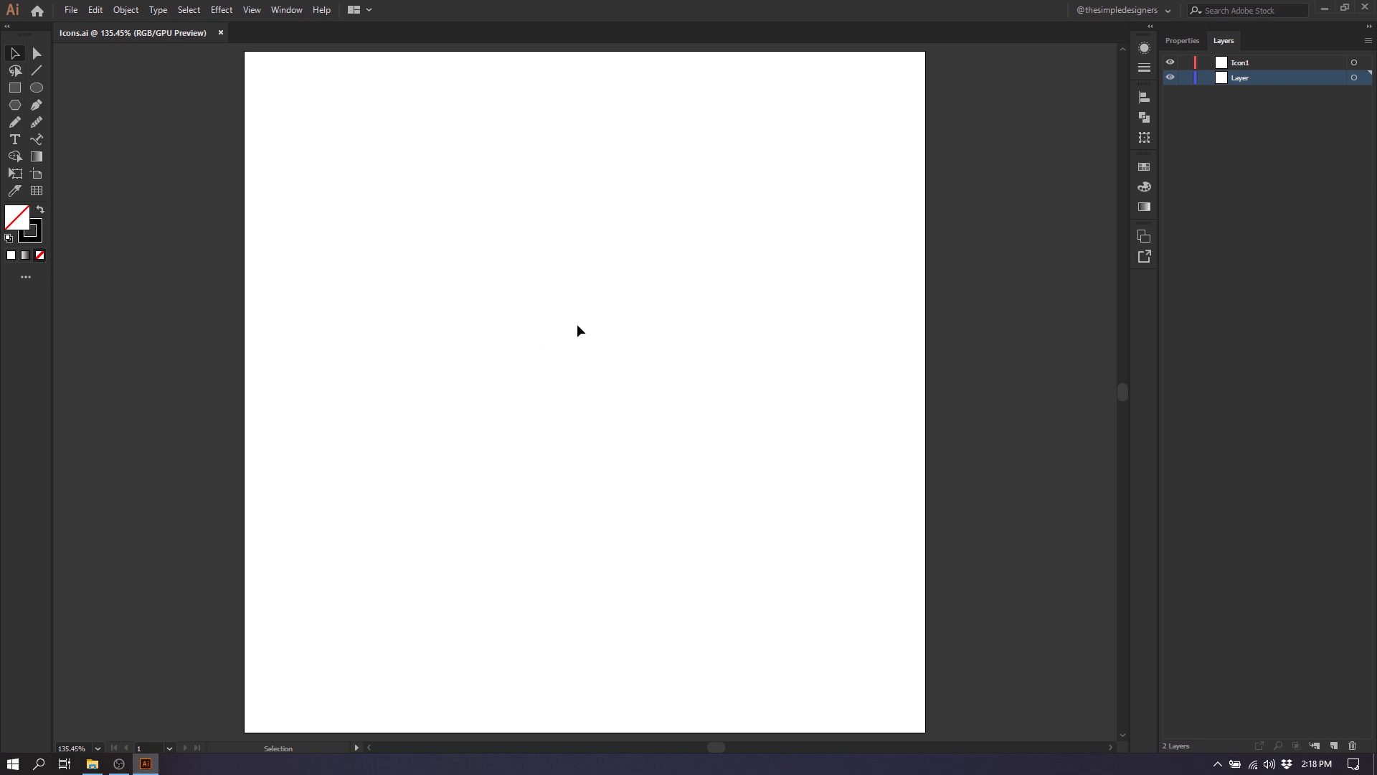
- Place hand-sanitizer.png from the desktop's Flaticon folder onto the artboard of Icons.ai in Illustrator
left_click(92, 764)
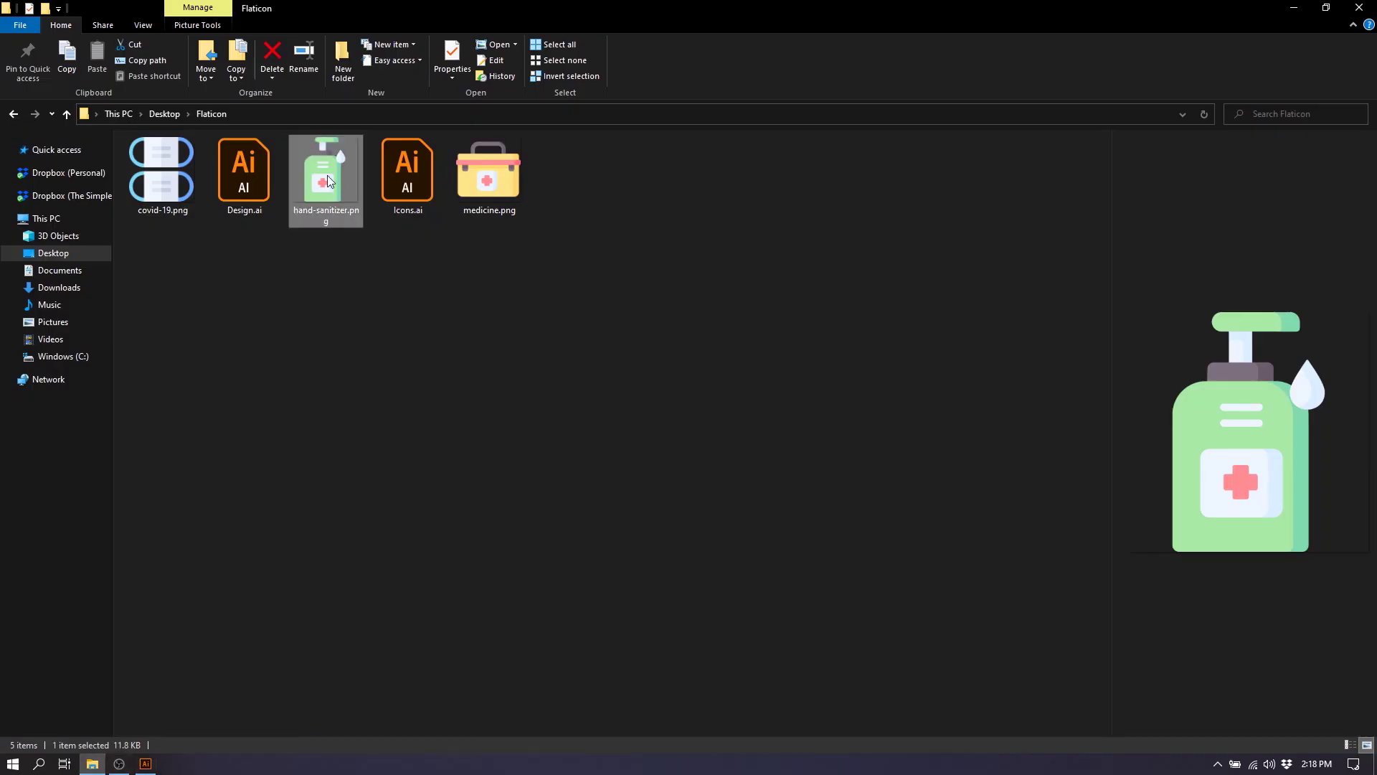
left_click_drag(326, 179, 590, 401)
key("alt+Tab")
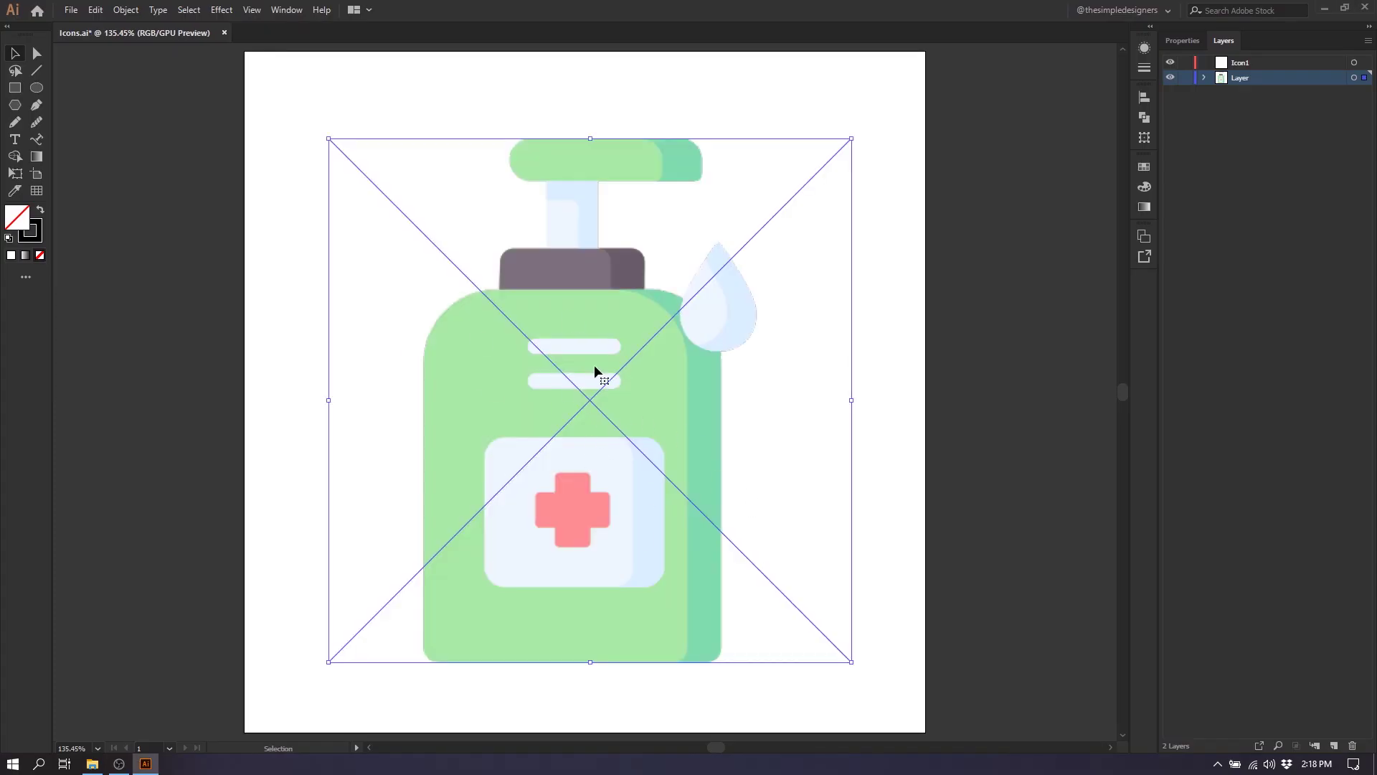
- Center the placed hand sanitizer image vertically and horizontally on the artboard
left_click(1143, 99)
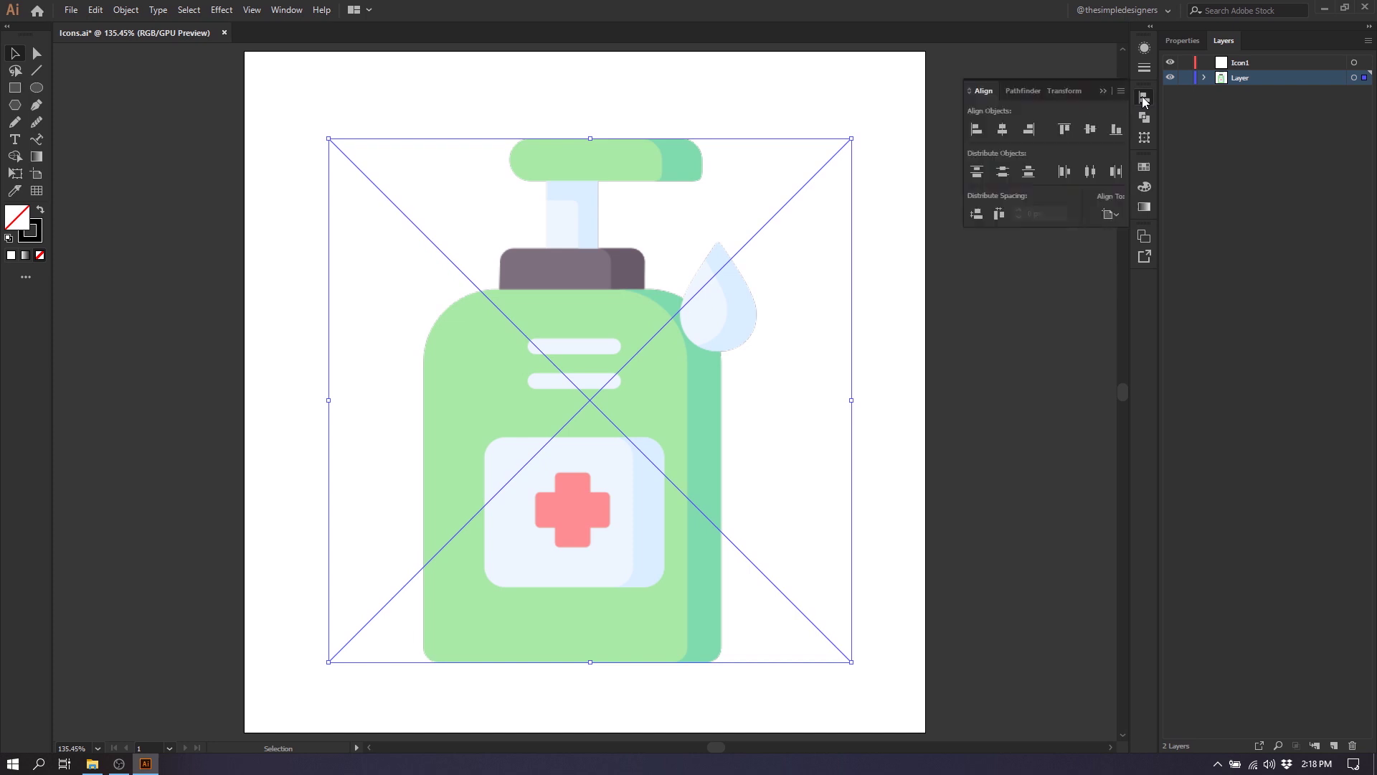
left_click(1090, 130)
left_click(1002, 129)
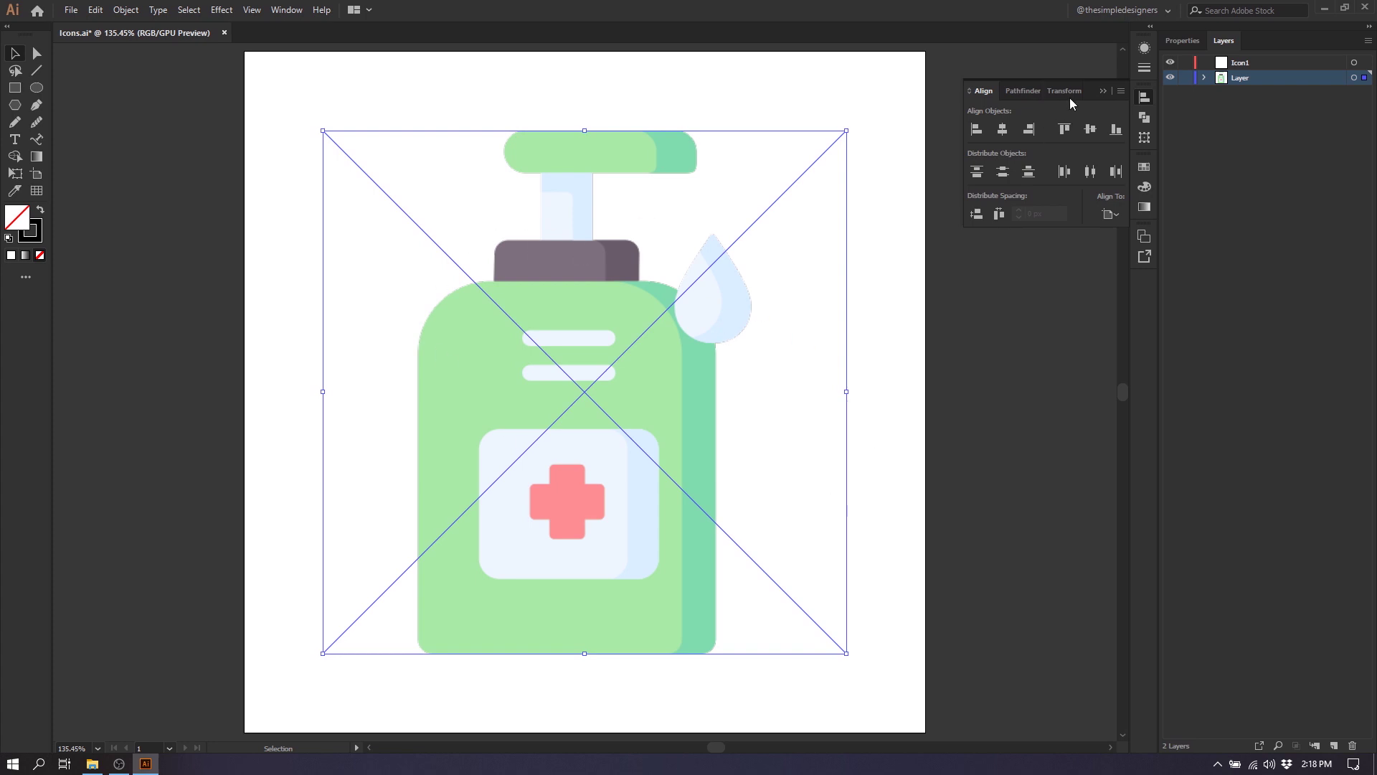
left_click(1101, 90)
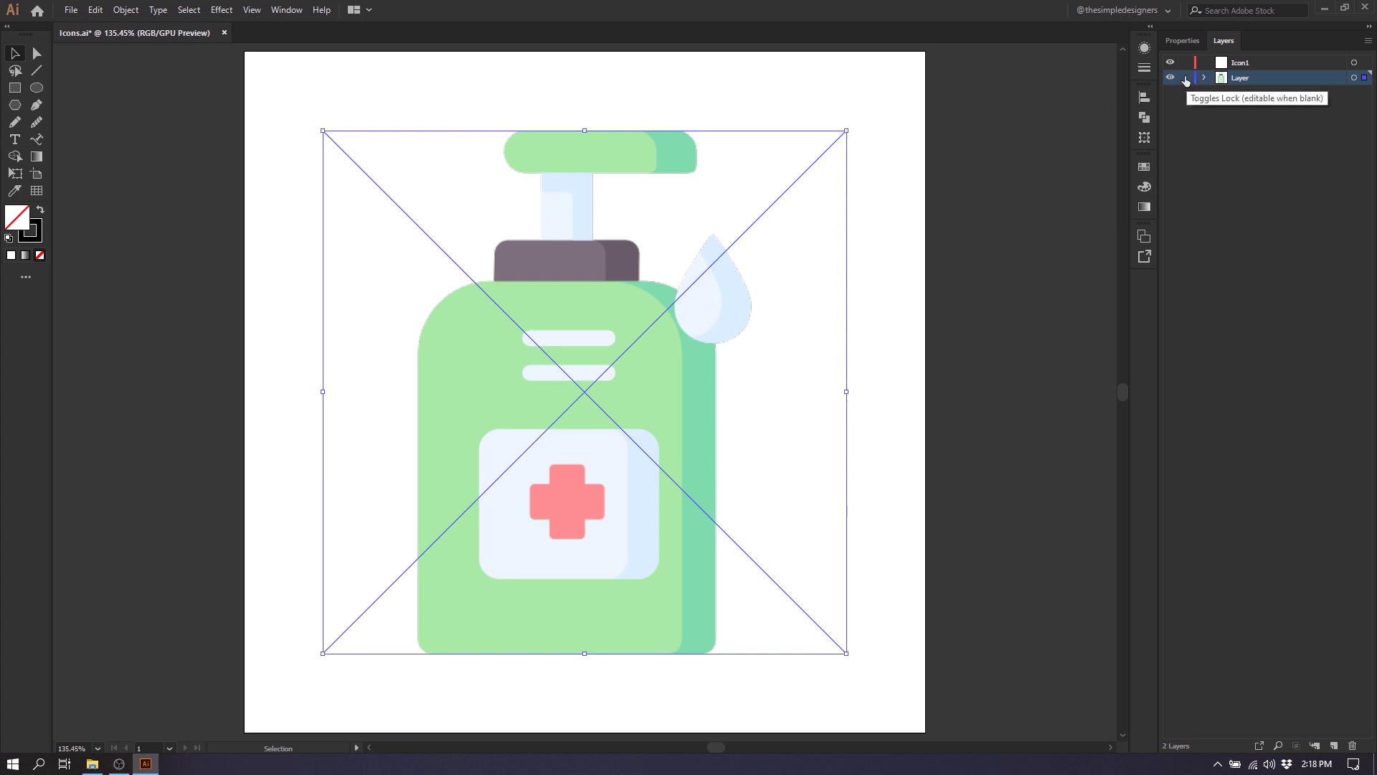
- Lock the layer that holds the reference image and make the Icon1 layer active
left_click(1186, 77)
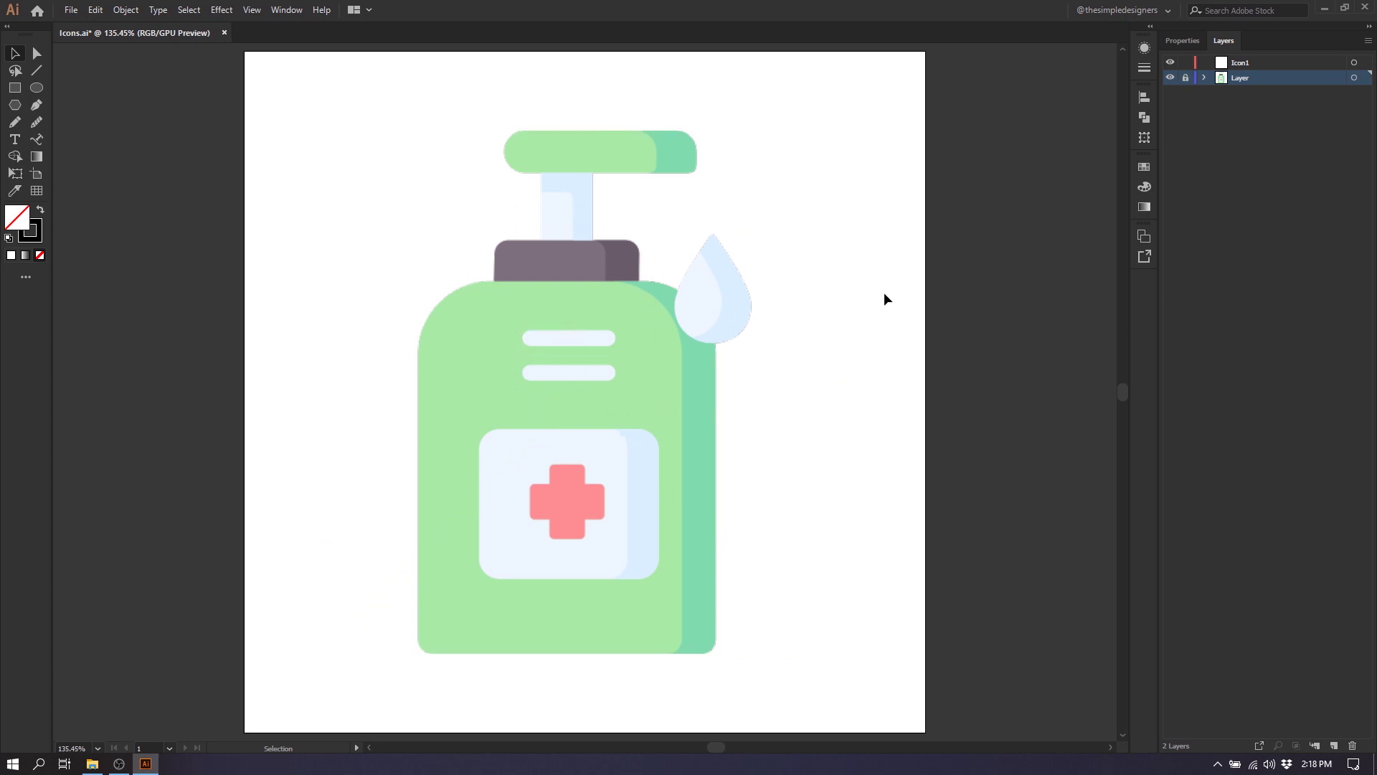
left_click(1257, 66)
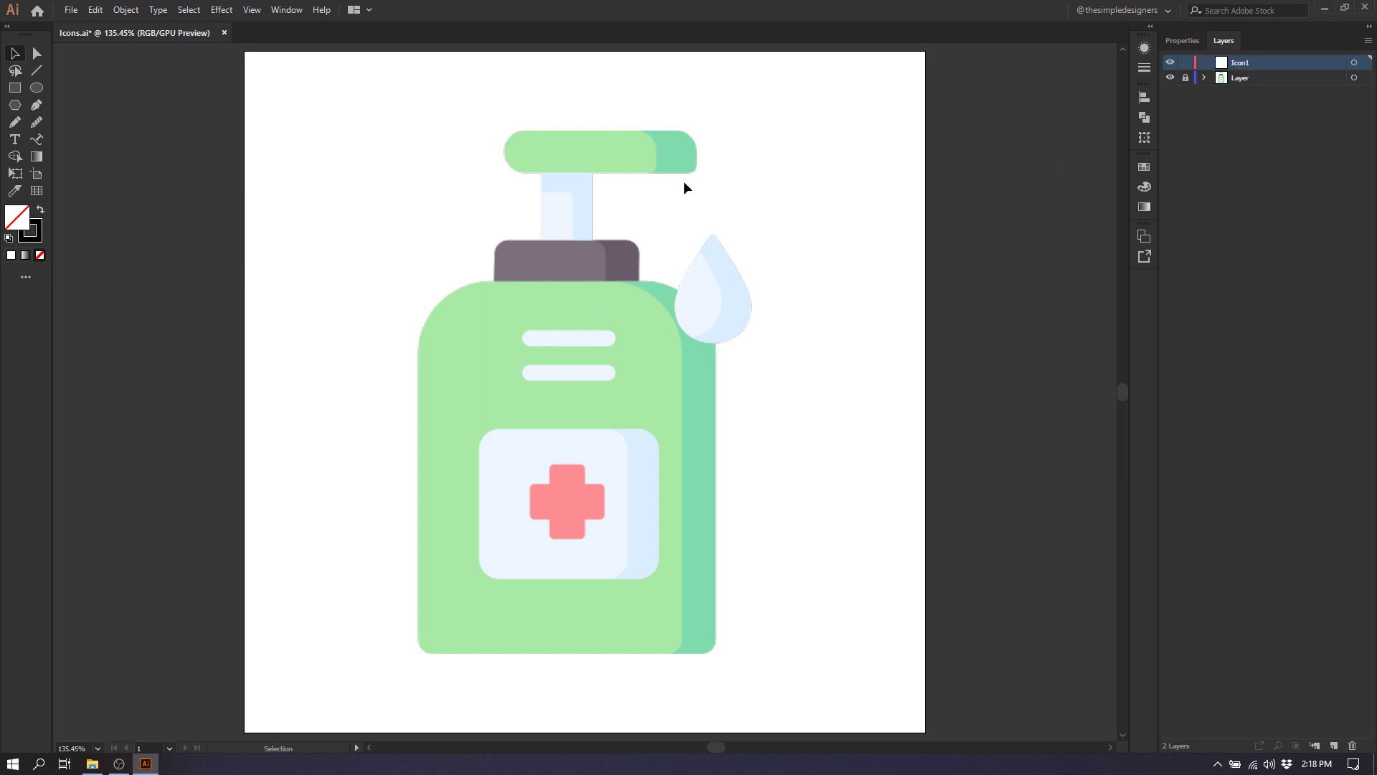
- Draw a rectangle over the bottle body and widen it to match both outer edges of the reference
left_click(10, 90)
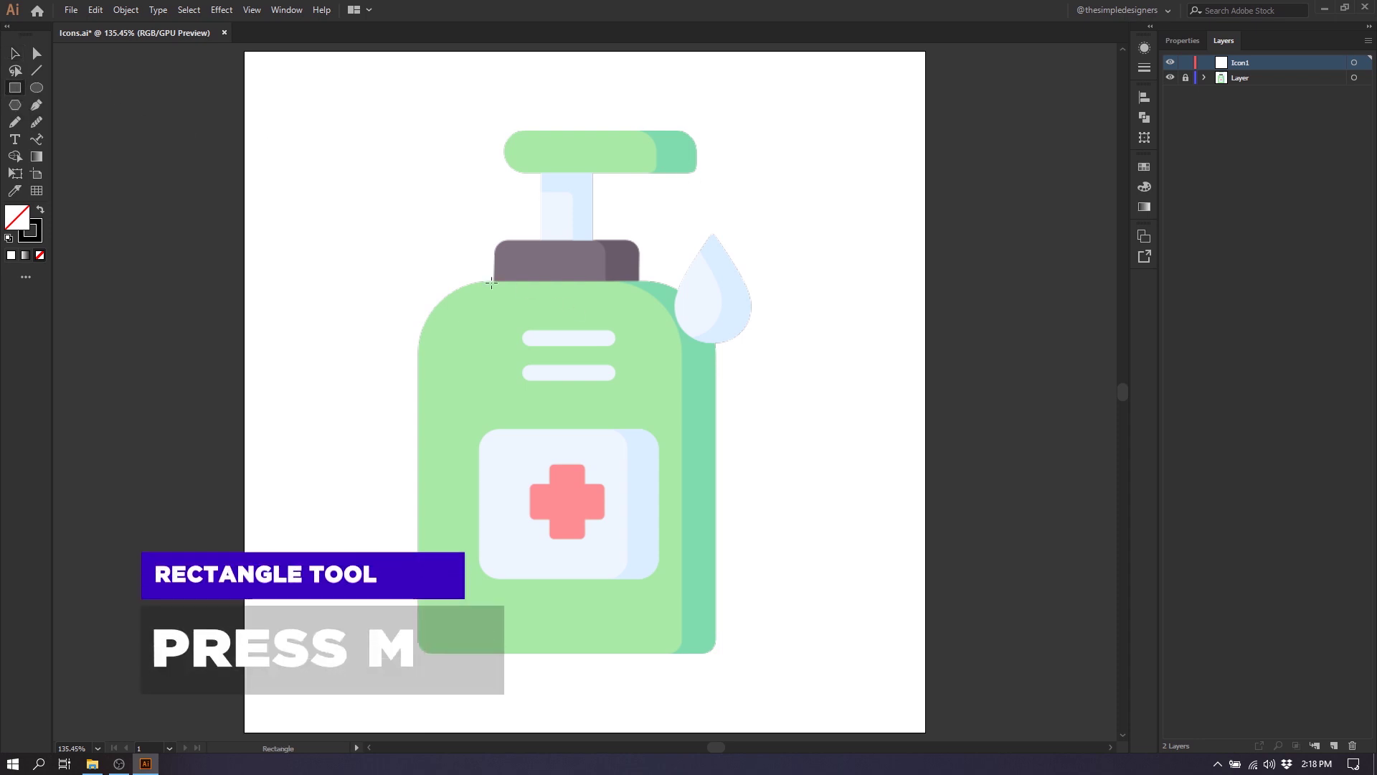
left_click_drag(483, 281, 683, 653)
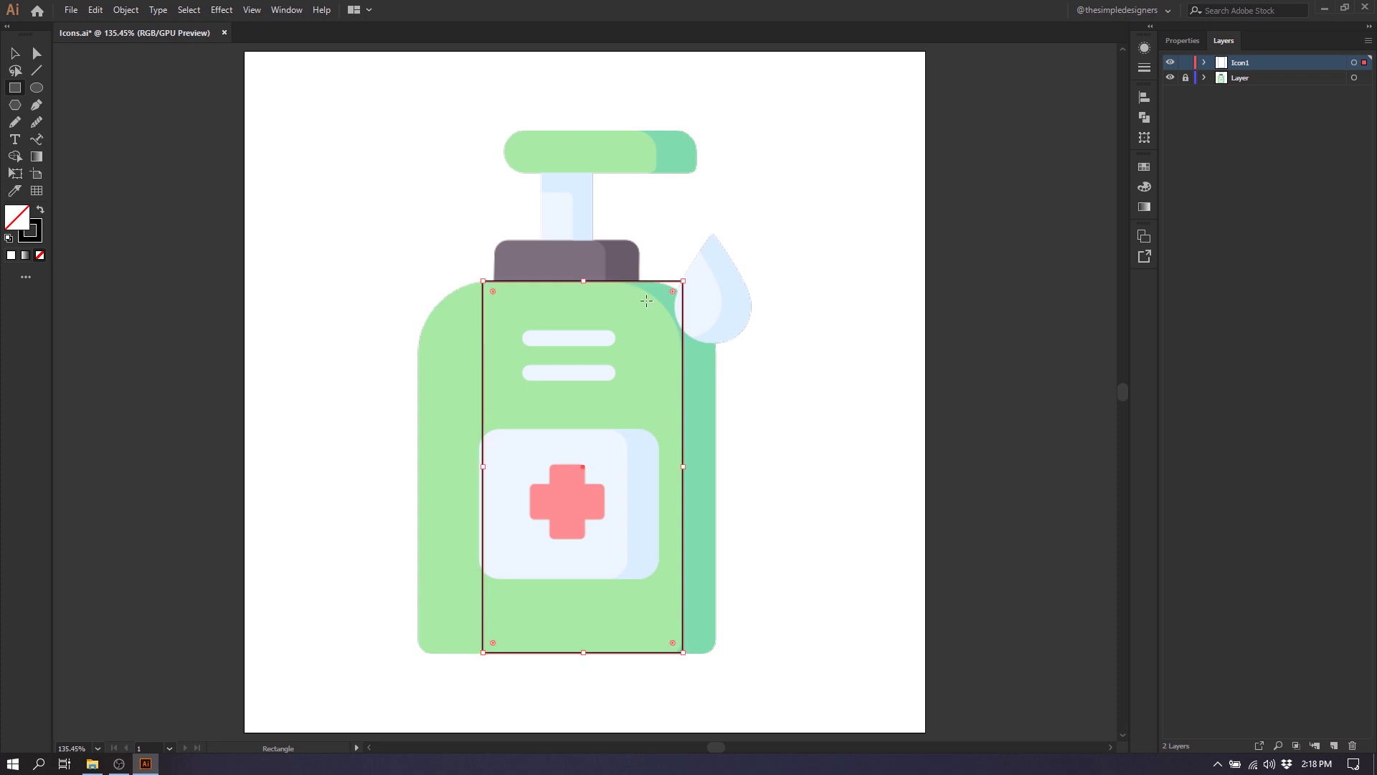
left_click_drag(683, 466, 716, 466)
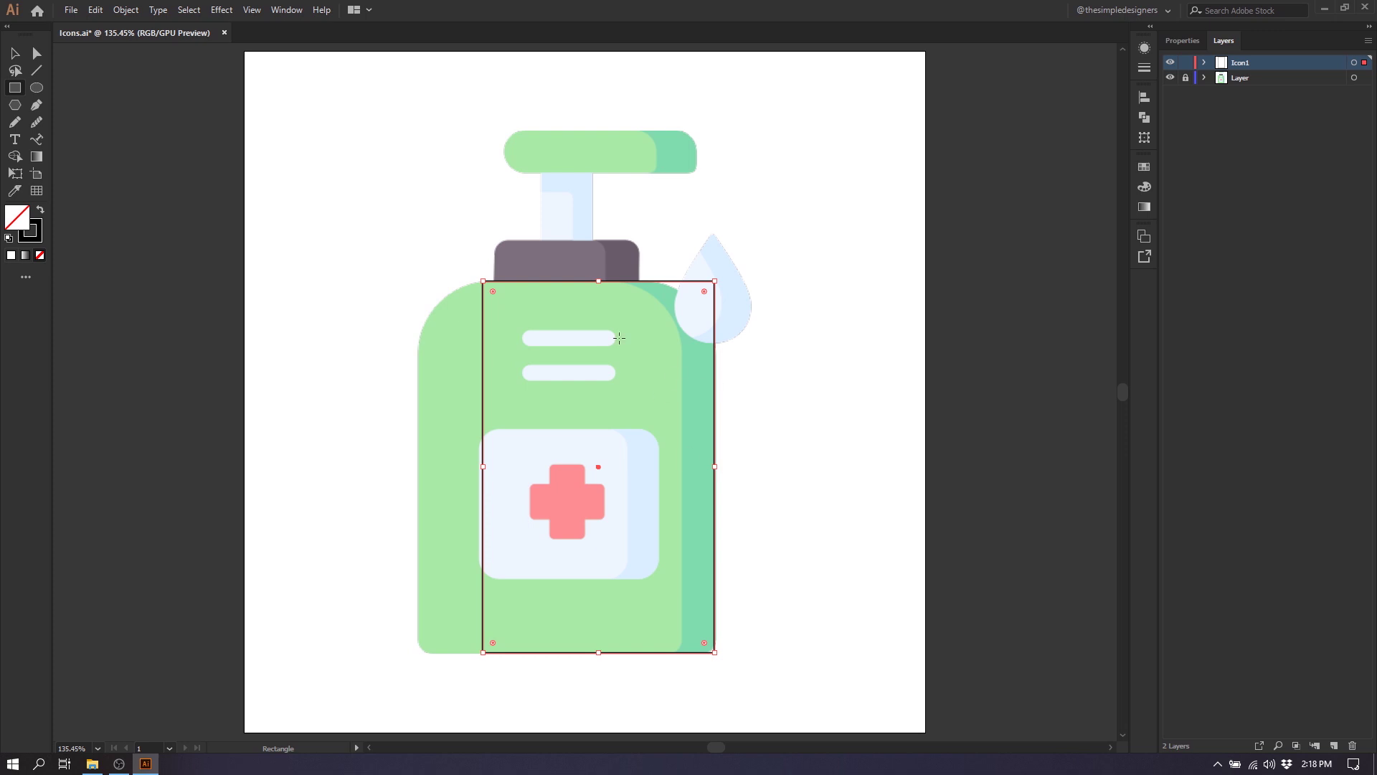
left_click_drag(483, 467, 418, 468)
- Round the two top corners of the bottle body rectangle to follow the reference's shoulders
key("a")
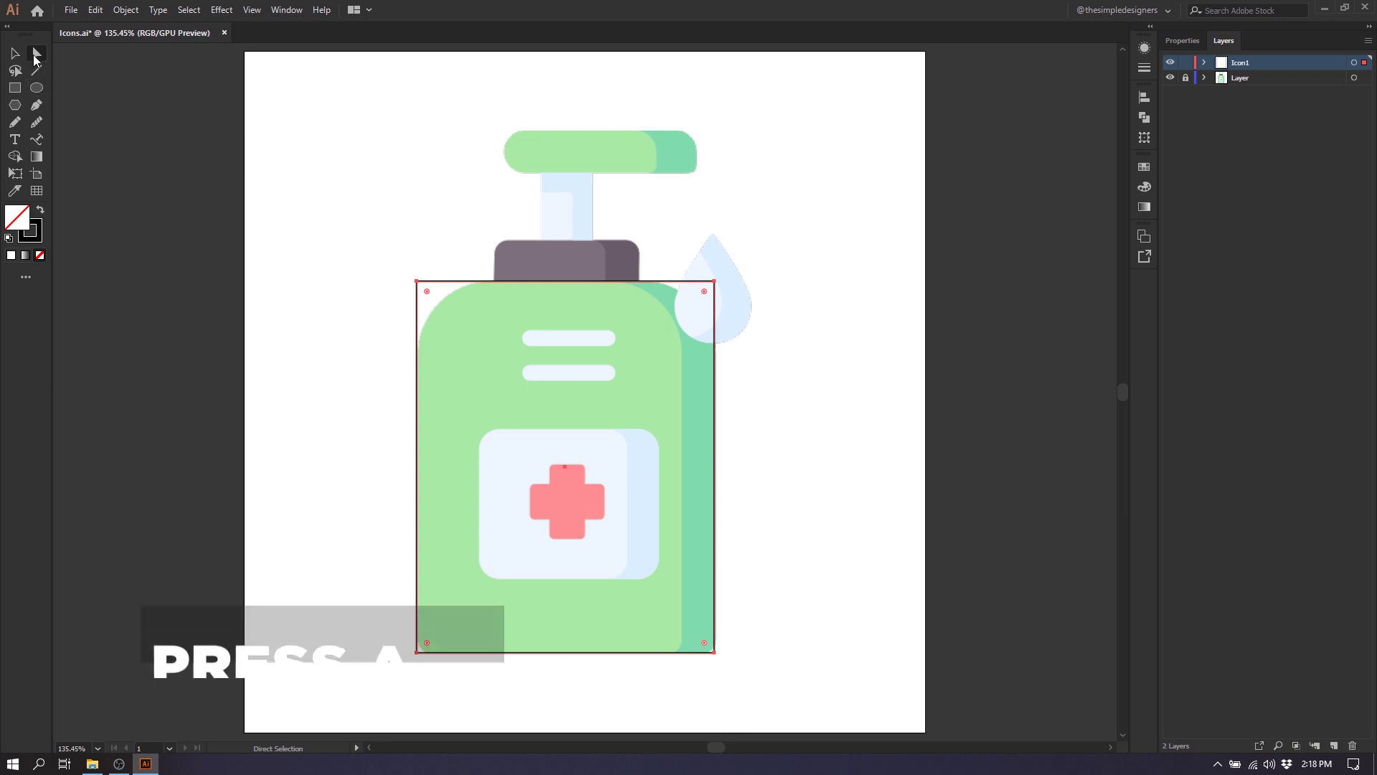
left_click_drag(391, 246, 709, 300)
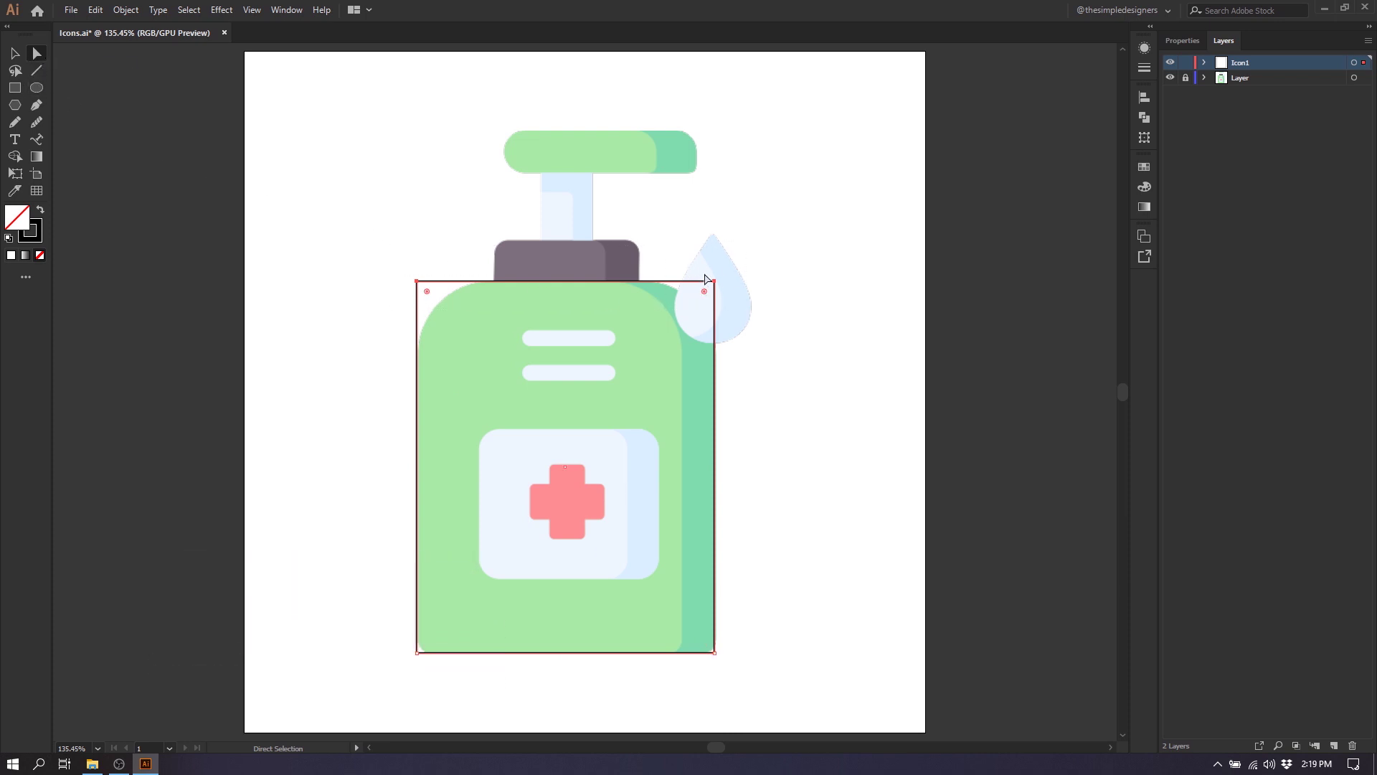
left_click_drag(704, 292, 675, 396)
left_click(798, 356)
- Slightly round the two bottom corners of the bottle body outline to match the reference
left_click_drag(789, 699, 362, 636)
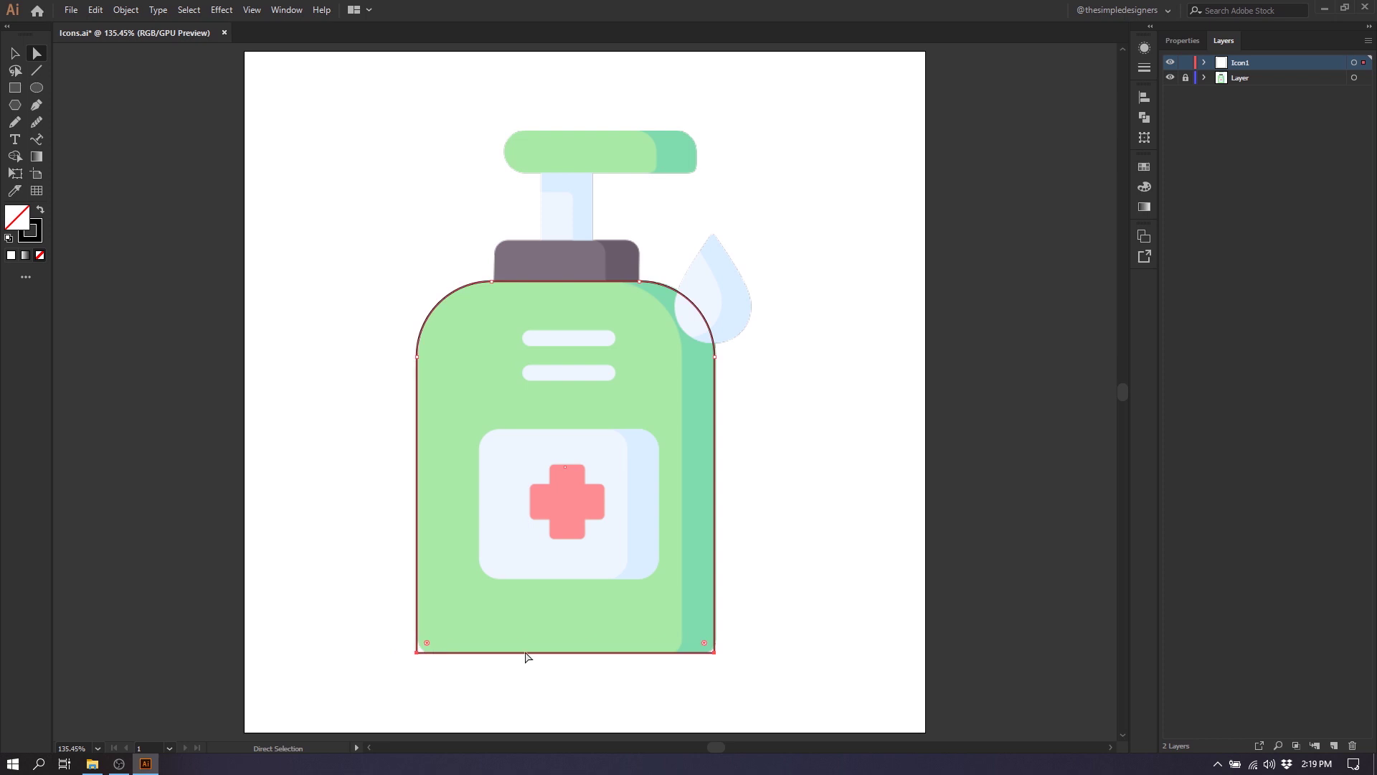
left_click_drag(704, 648, 704, 647)
left_click(770, 354)
key("v")
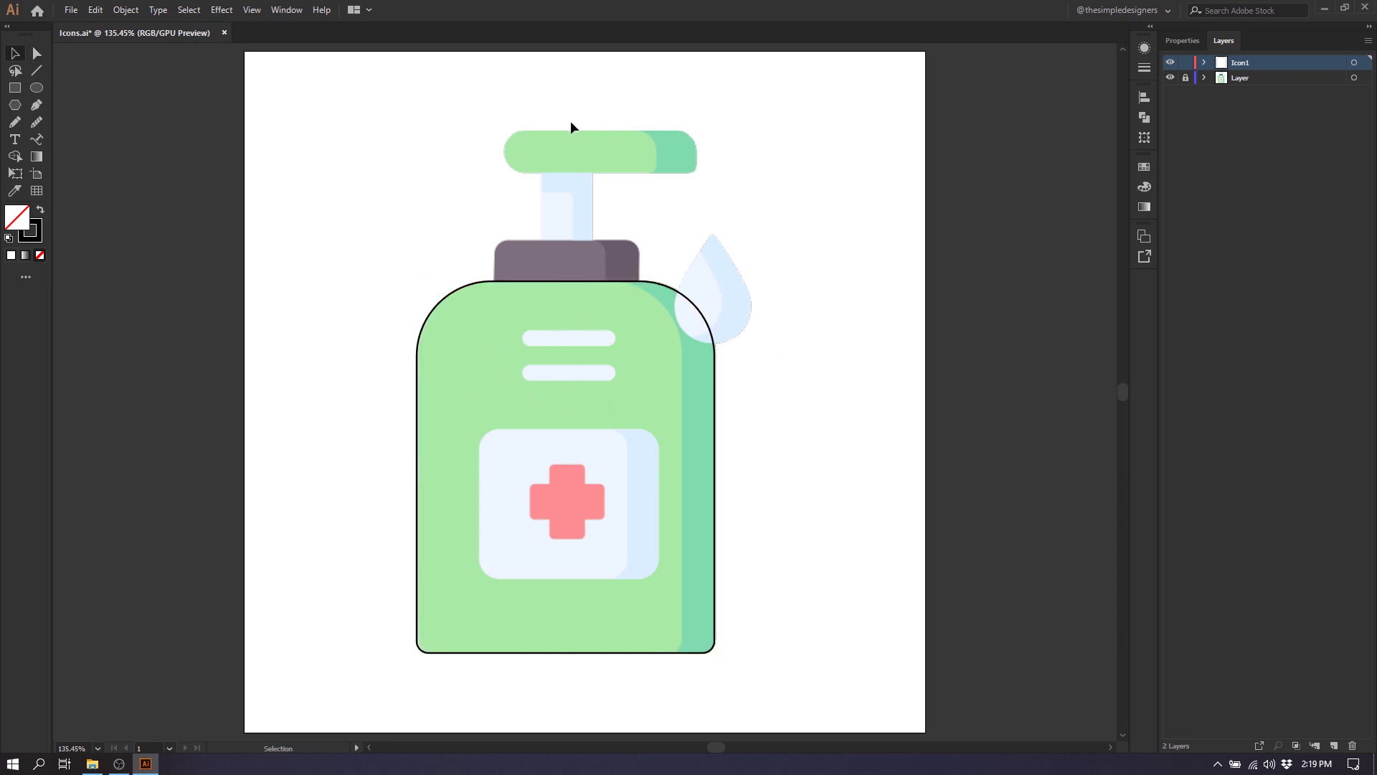
- Draw a rectangle over the green pump head and stretch its sides to the reference's full width
left_click(15, 88)
scroll(574, 126, "up", 3)
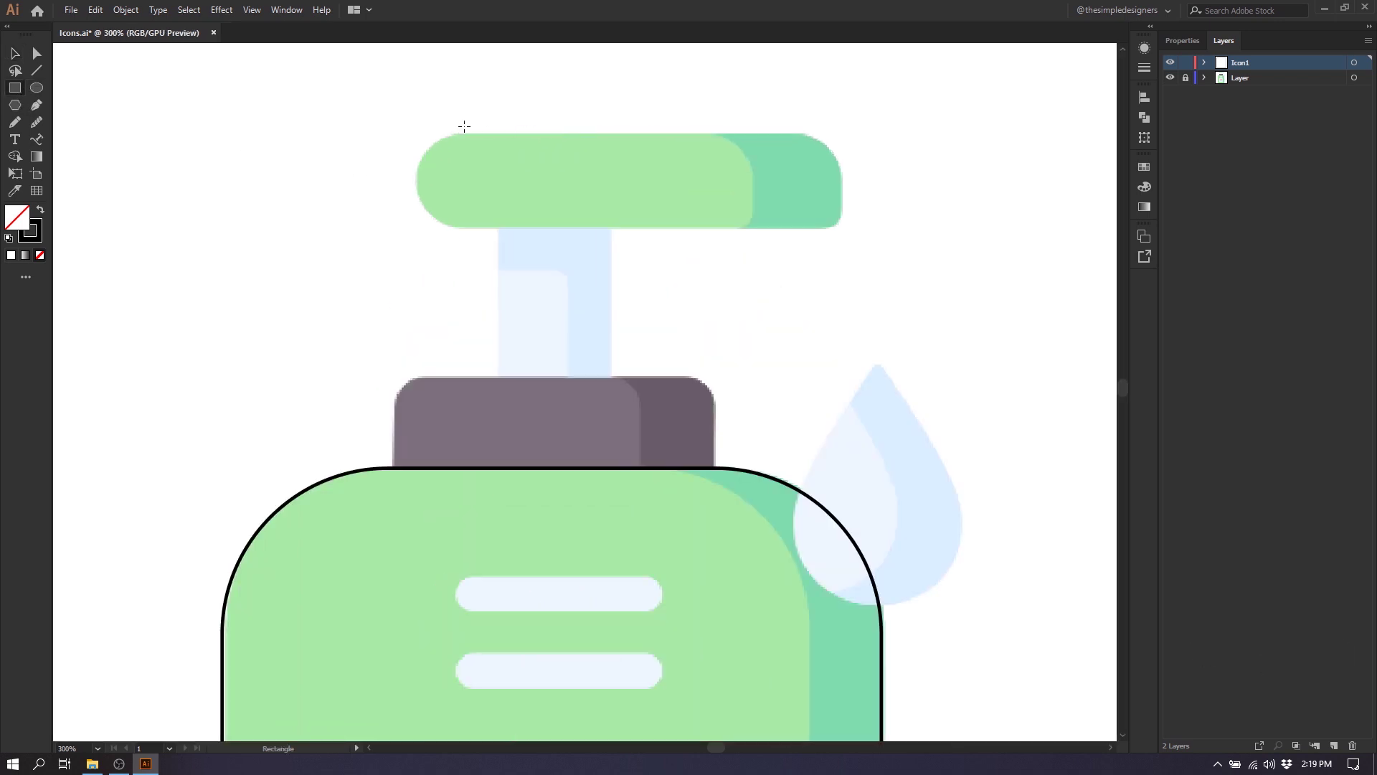
left_click_drag(455, 134, 841, 228)
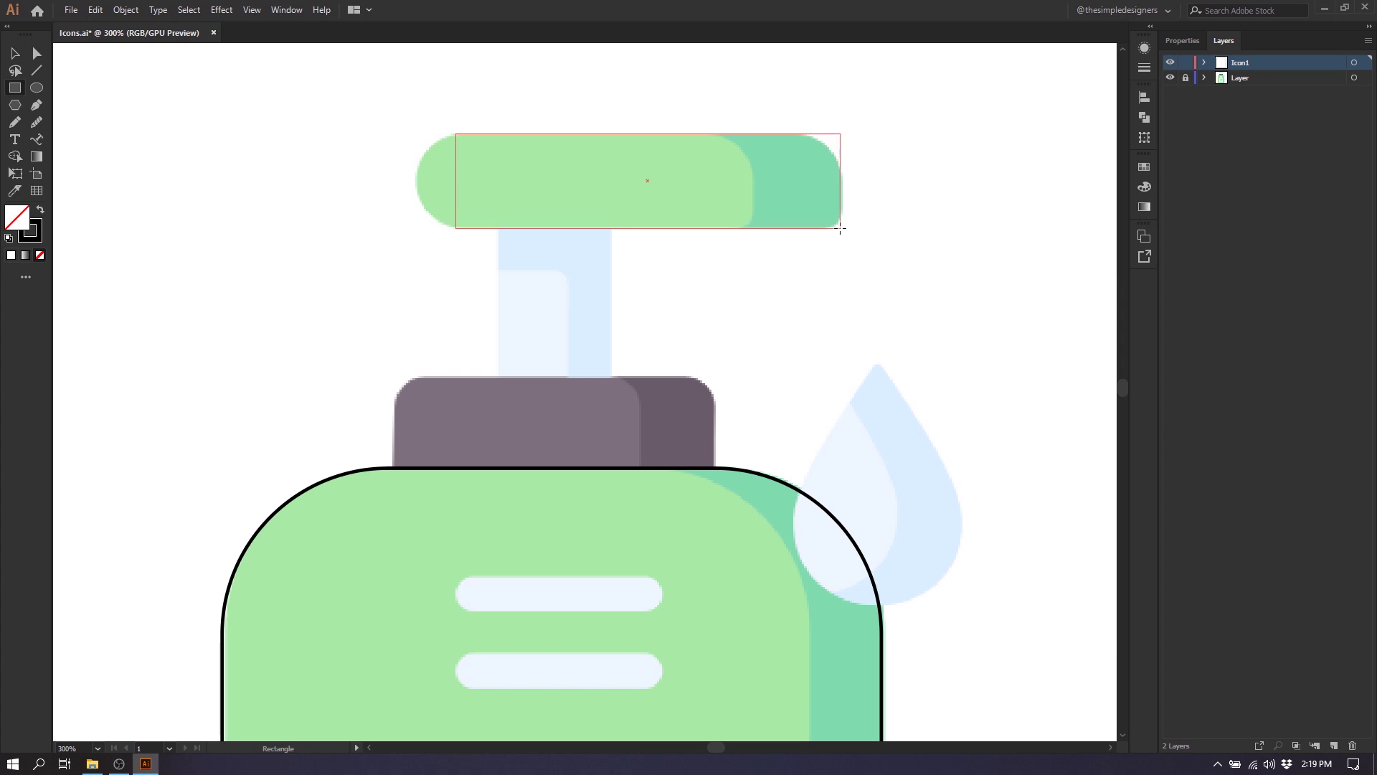
mouse_move(455, 182)
left_mouse_down()
mouse_move(471, 179)
mouse_move(416, 183)
left_mouse_up()
left_click_drag(844, 181, 847, 181)
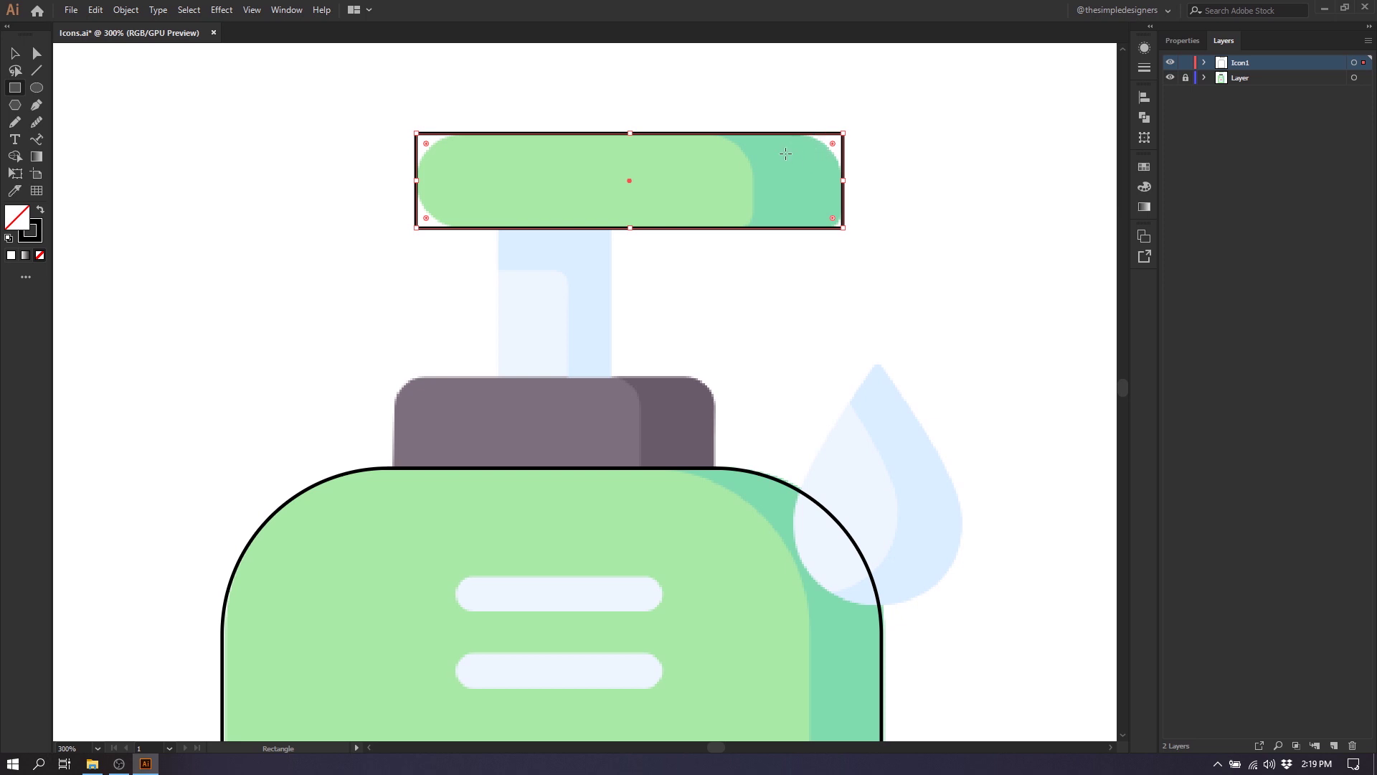
- Round the pump head outline: left corners fully, lower-right corner slightly, and upper-right corner to the reference's larger curve
left_click(36, 54)
left_click_drag(382, 113, 459, 330)
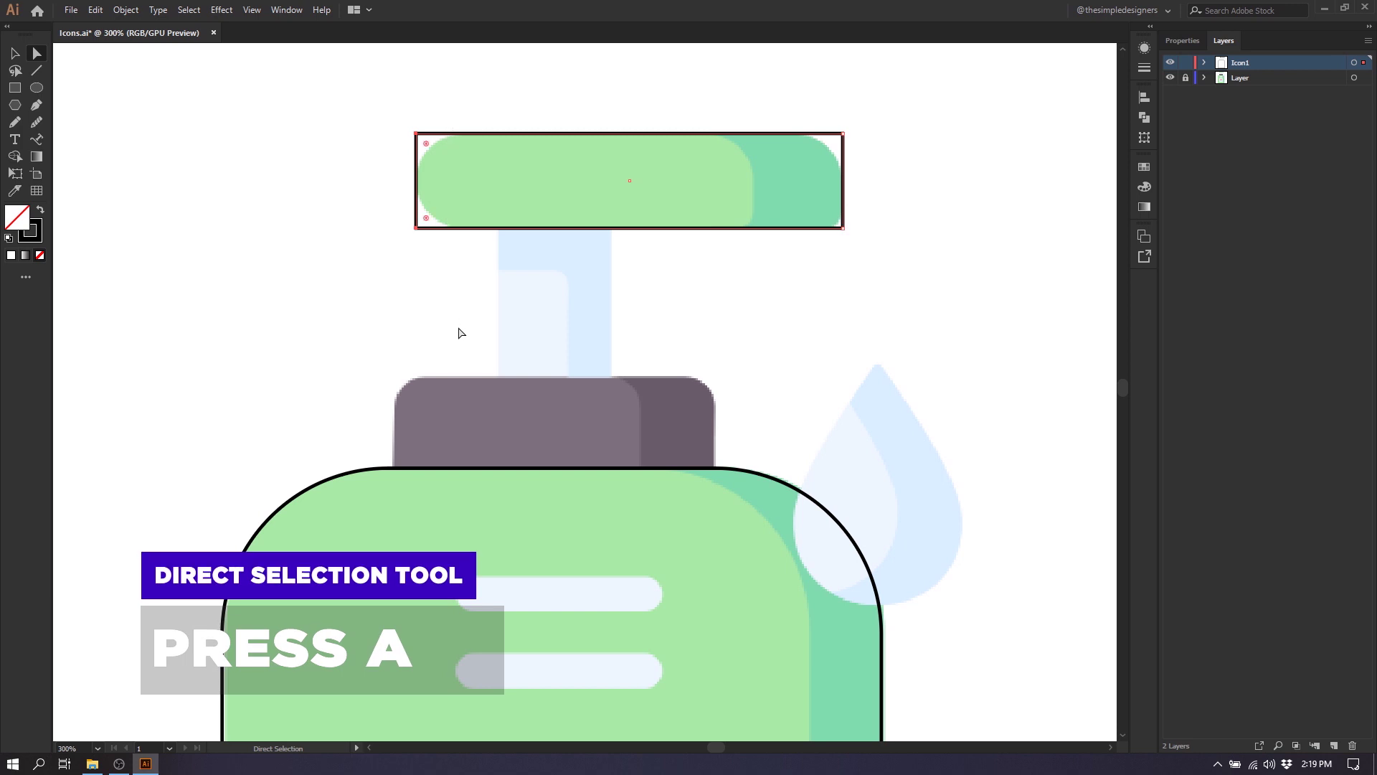
left_click_drag(428, 146, 722, 218)
left_click_drag(875, 263, 819, 219)
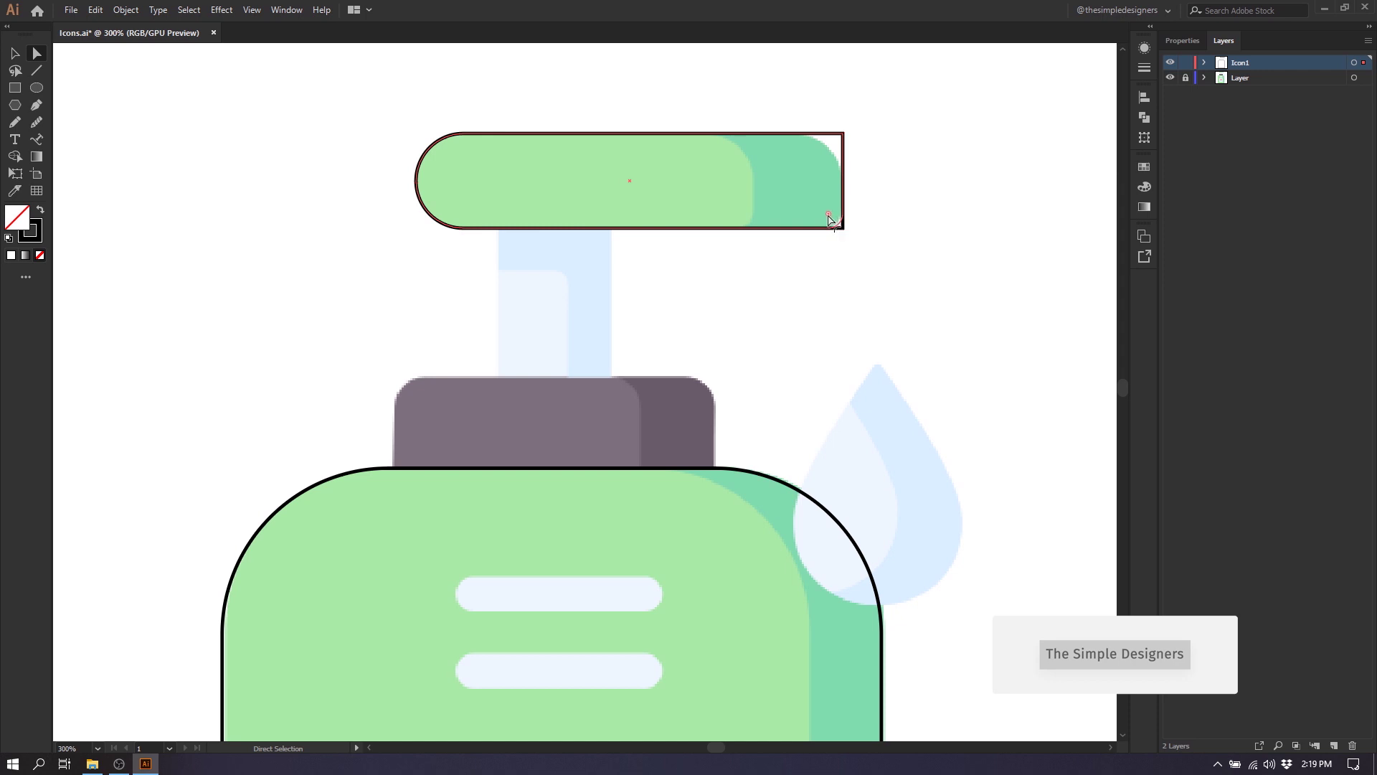
left_click_drag(880, 104, 772, 173)
left_click(927, 153)
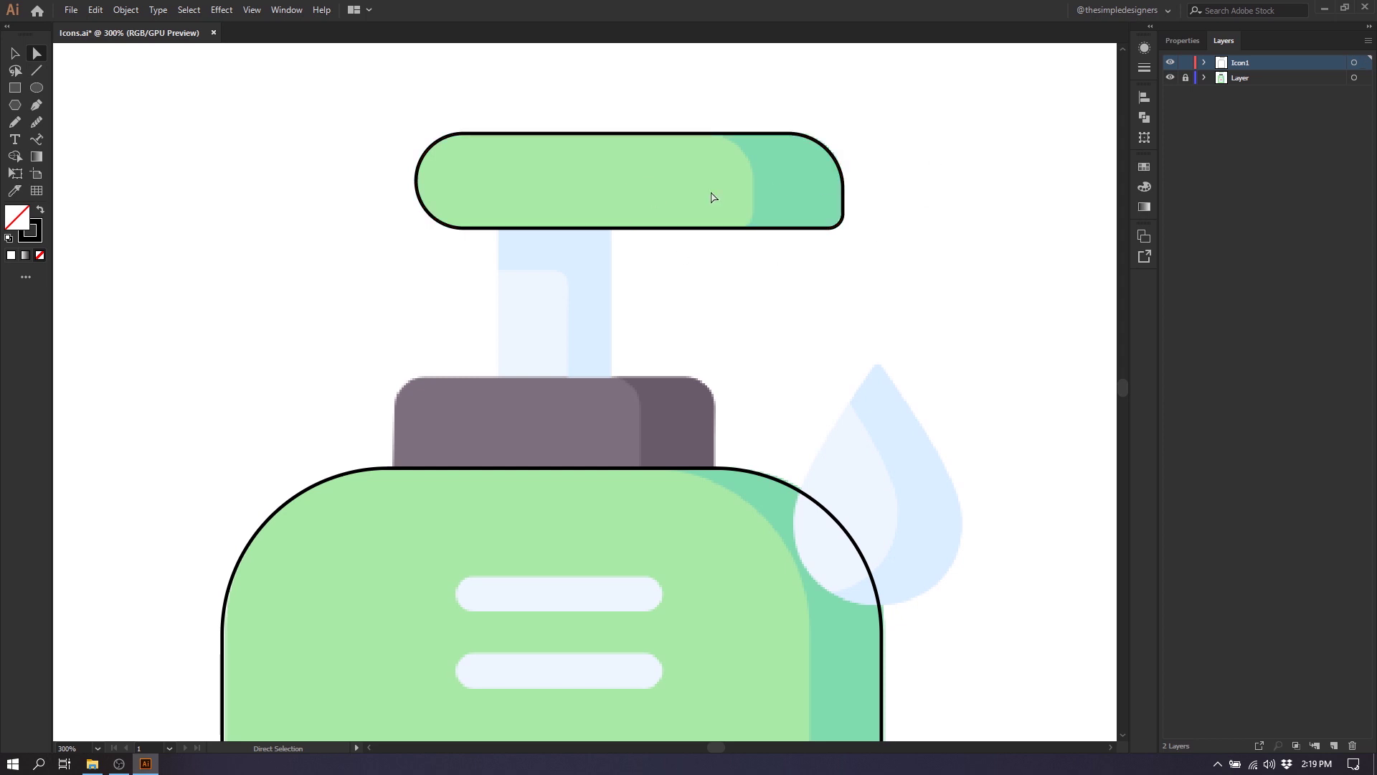
- Draw a rectangle over the light blue pump neck and fit its top edge to the pump head
key("m")
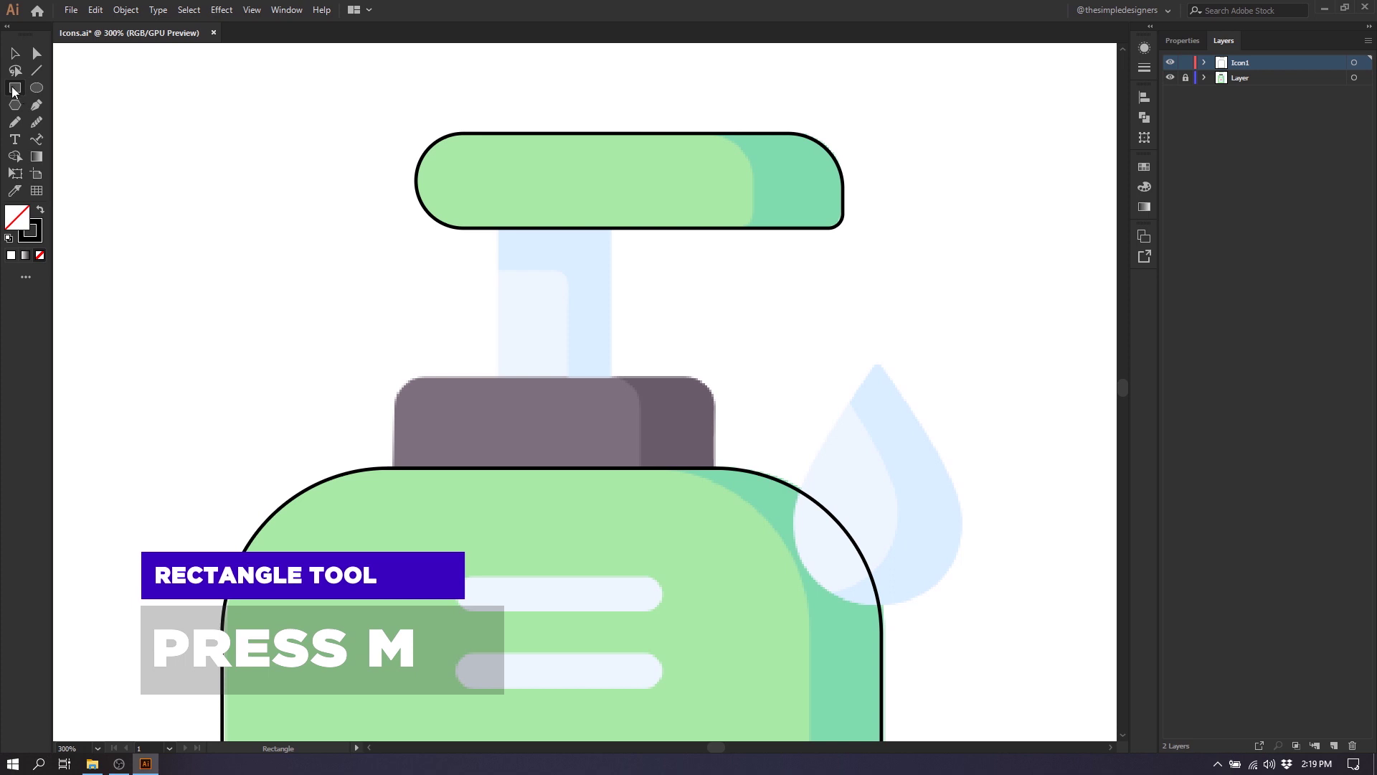
left_click_drag(499, 228, 612, 376)
key("v")
left_click(670, 274)
scroll(569, 229, "up", 2)
left_click(659, 268)
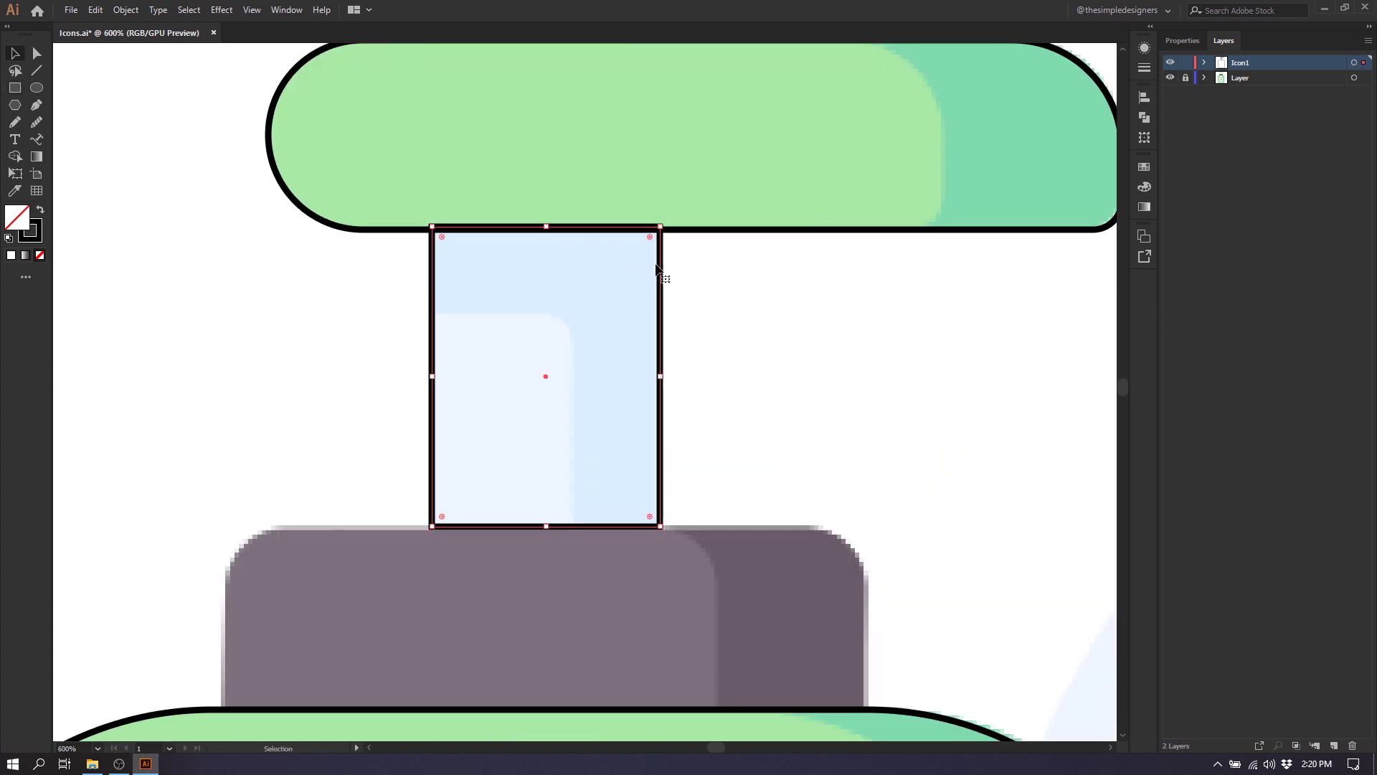
left_click_drag(546, 227, 547, 227)
left_click(711, 270)
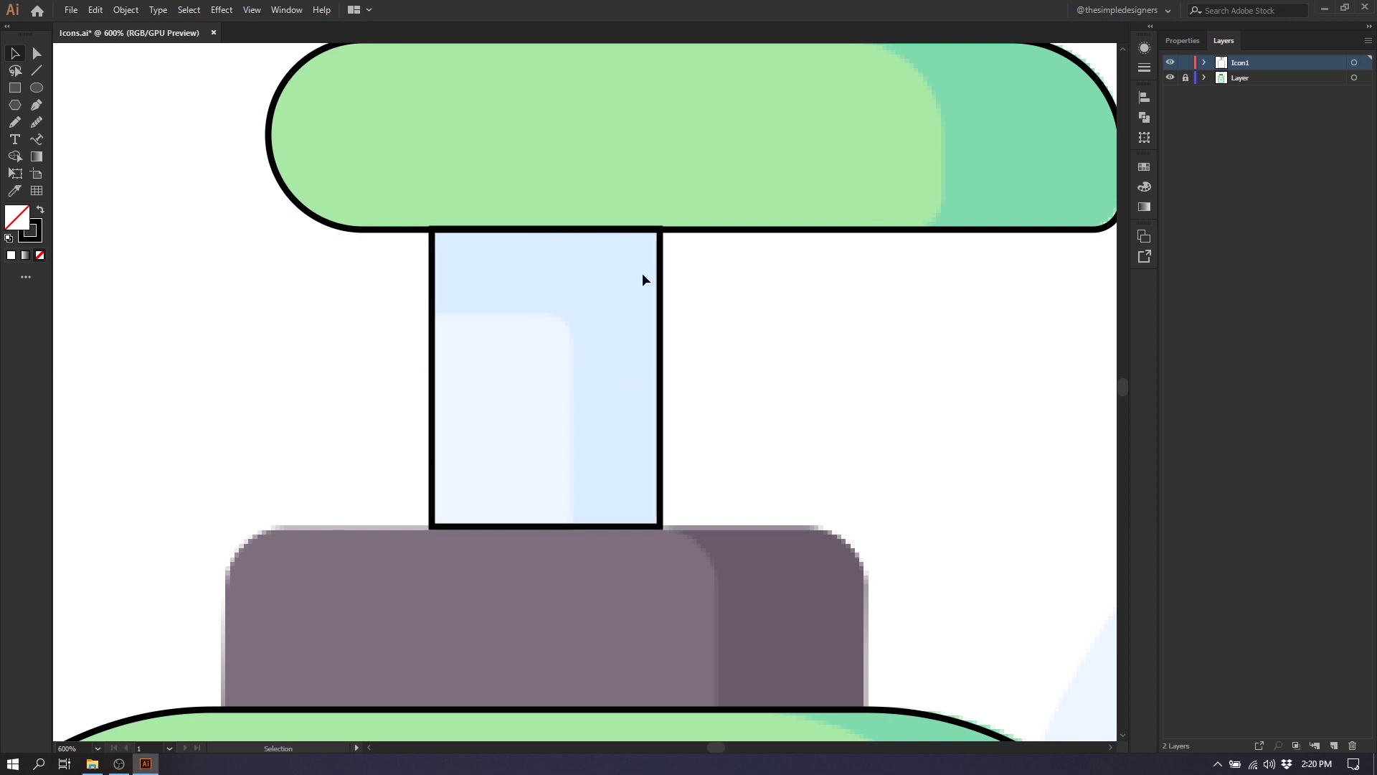
scroll(625, 273, "down", 2)
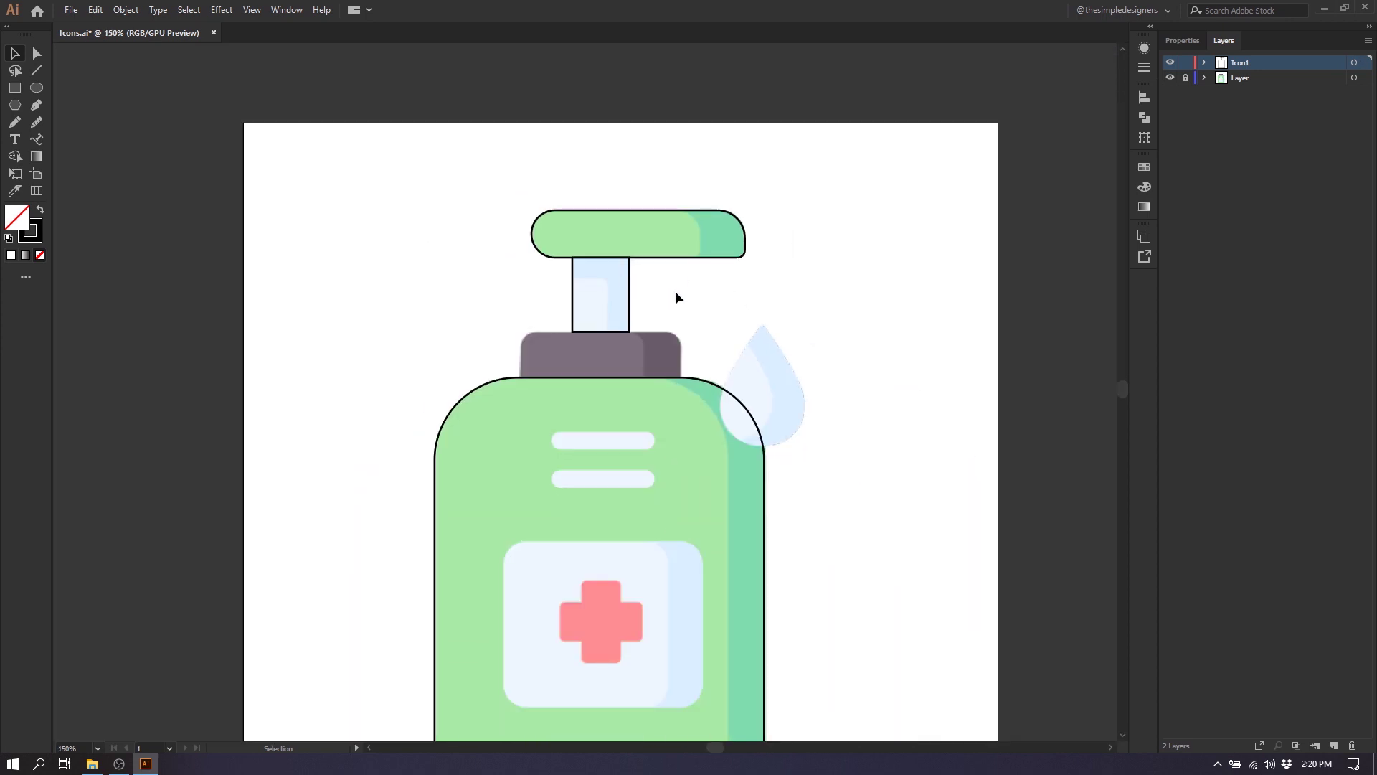
- Draw a rectangle over the purple collar below the pump neck and stretch its sides to the reference's full width
left_click_drag(644, 397, 624, 332)
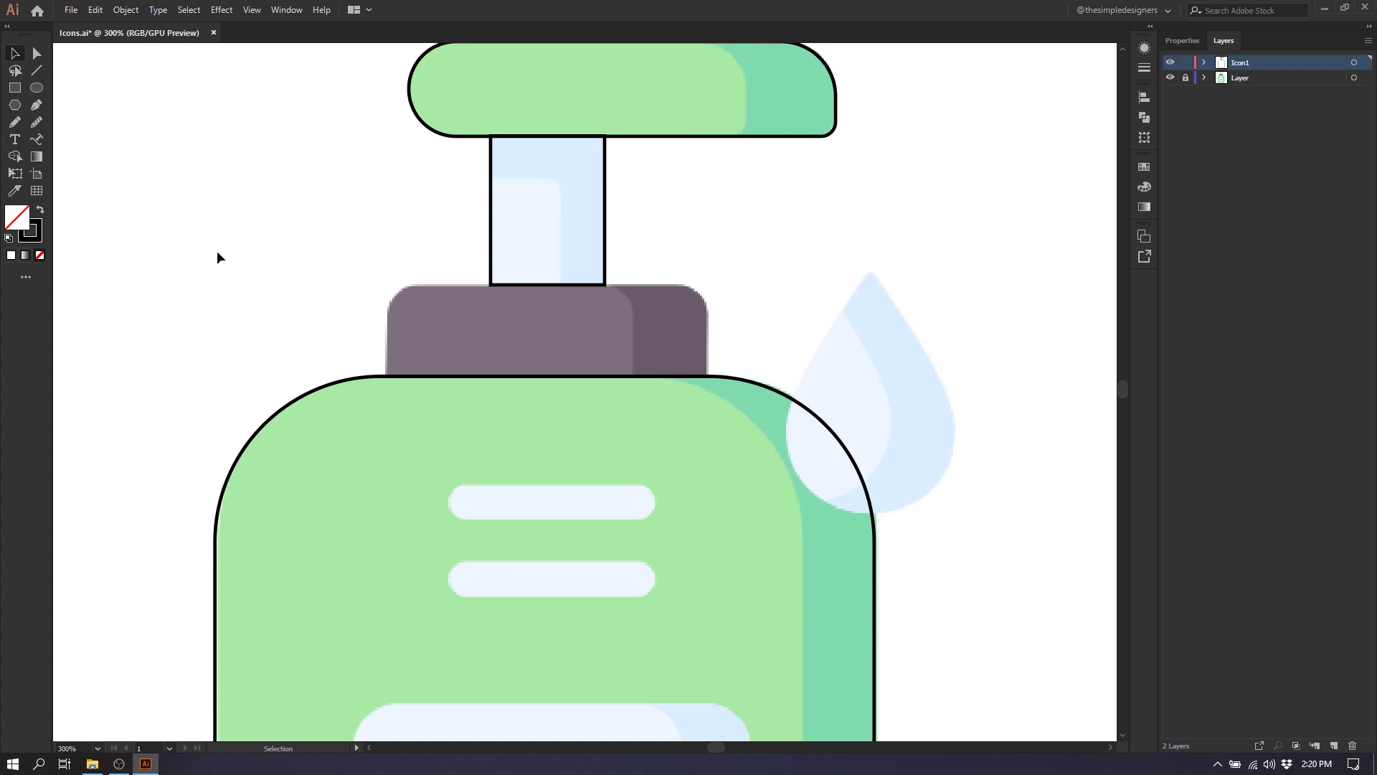
left_click(14, 87)
left_click_drag(429, 284, 708, 375)
key("v")
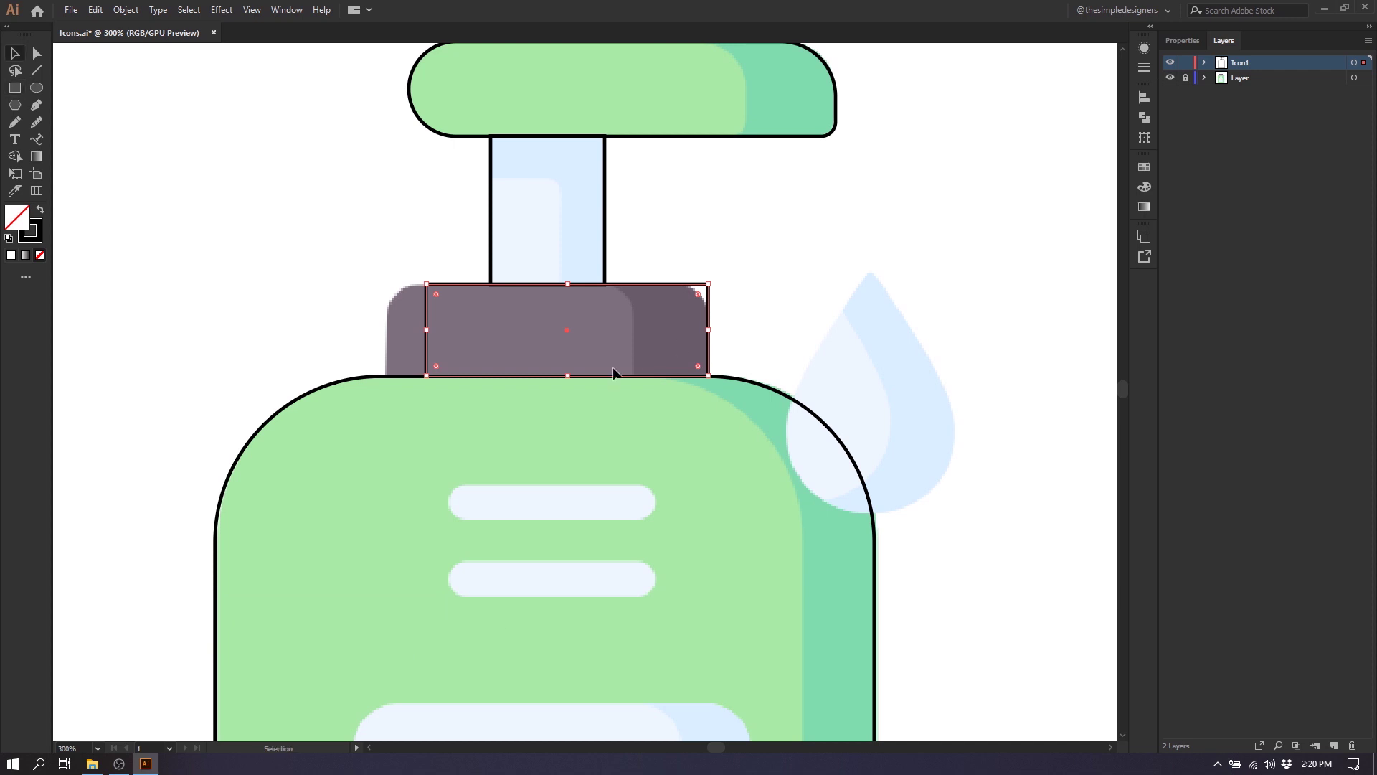
left_click_drag(428, 331, 387, 332)
left_click_drag(708, 330, 708, 330)
- Round the two upper corners of the collar outline to match the reference
key("a")
left_click_drag(360, 260, 451, 323)
left_click_drag(733, 270, 672, 323)
key("v")
left_click(787, 259)
- Draw a rectangle over the light label panel around the cross and fit all its edges to the reference
scroll(716, 340, "down", 1)
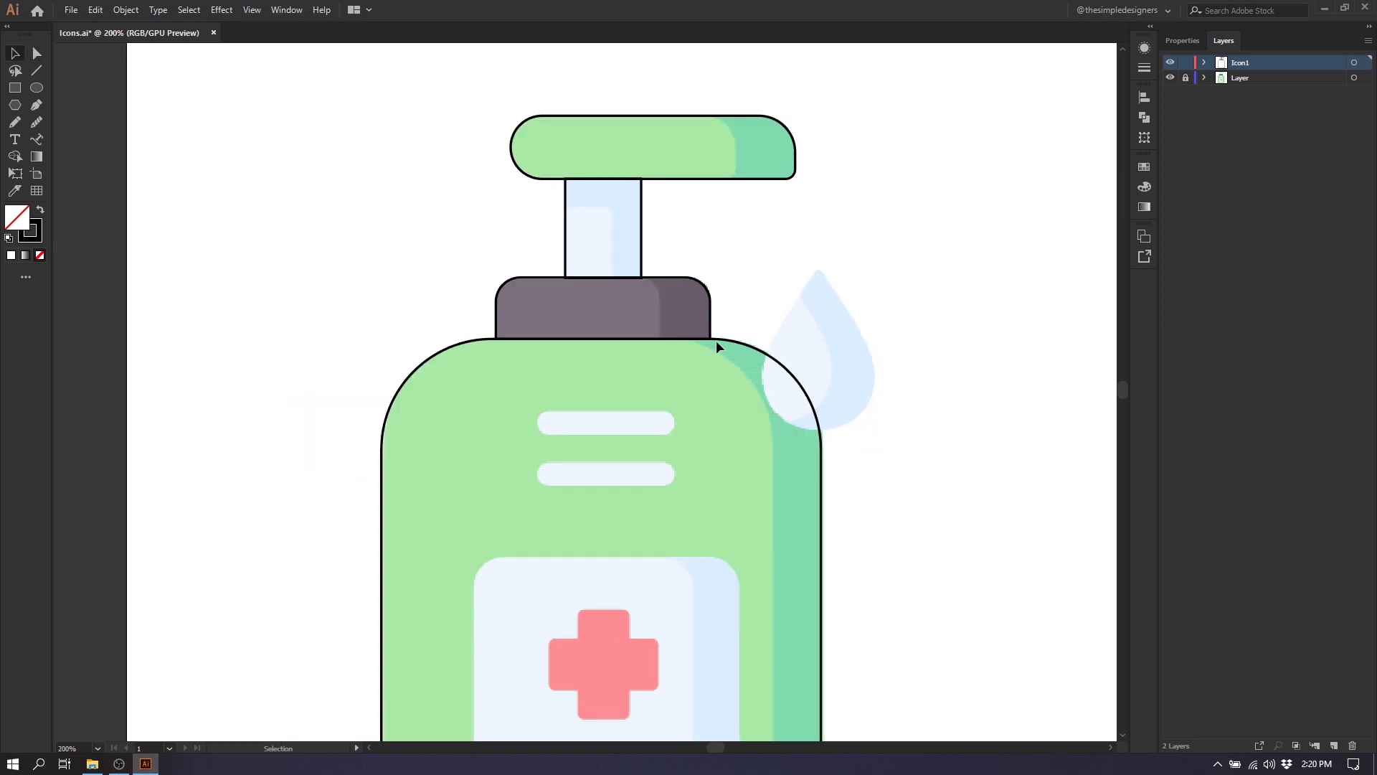
left_click_drag(716, 340, 667, 227)
left_click_drag(624, 421, 589, 396)
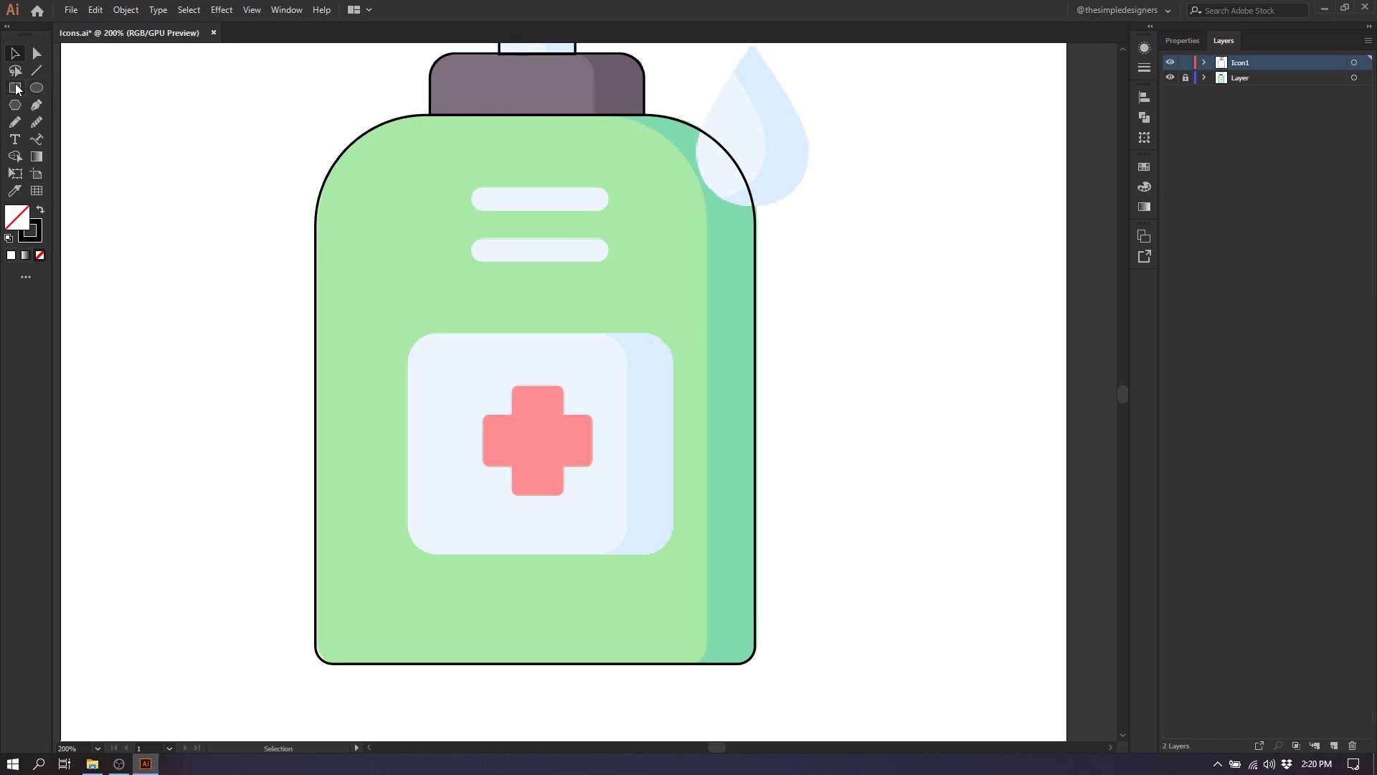
left_click_drag(459, 334, 639, 554)
key("v")
left_click_drag(640, 443, 673, 444)
left_click_drag(456, 444, 407, 445)
key("ctrl+equal")
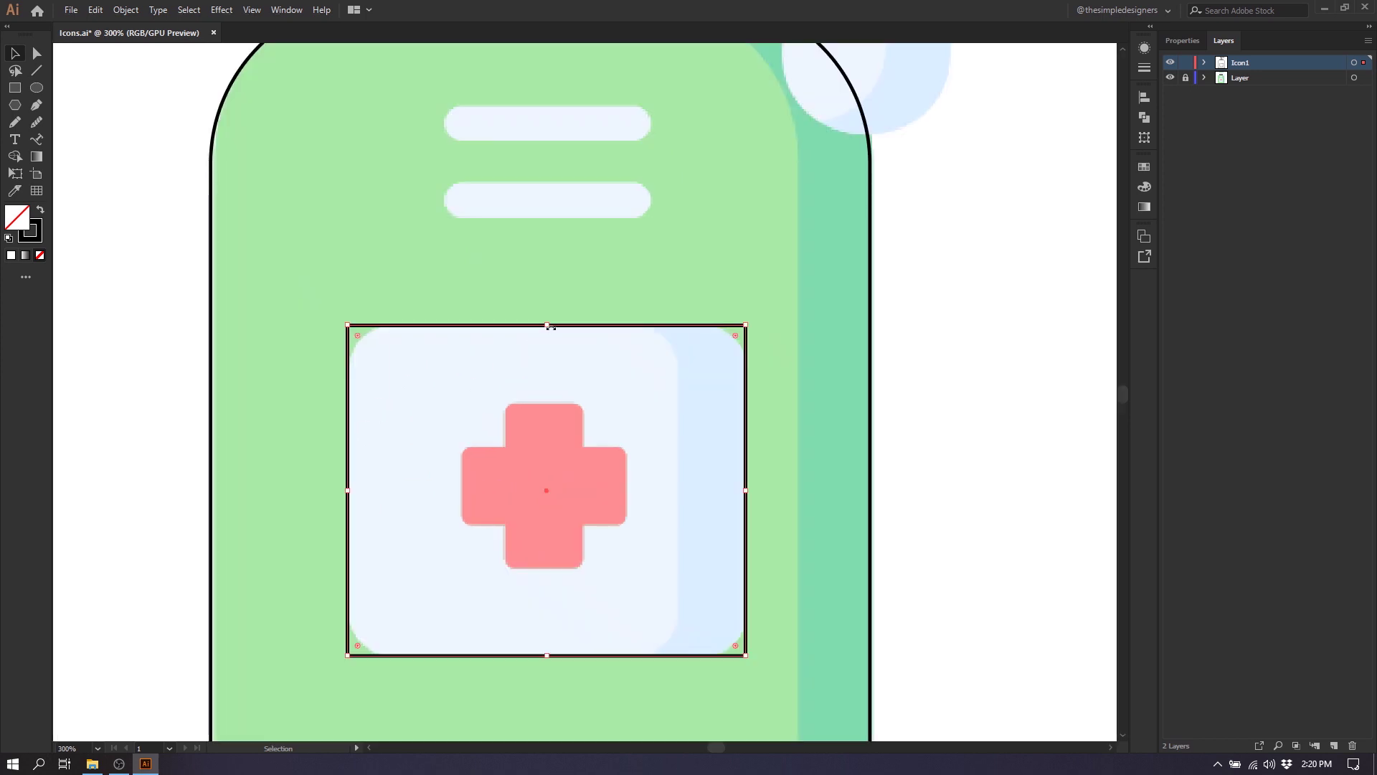
left_click_drag(549, 327, 555, 324)
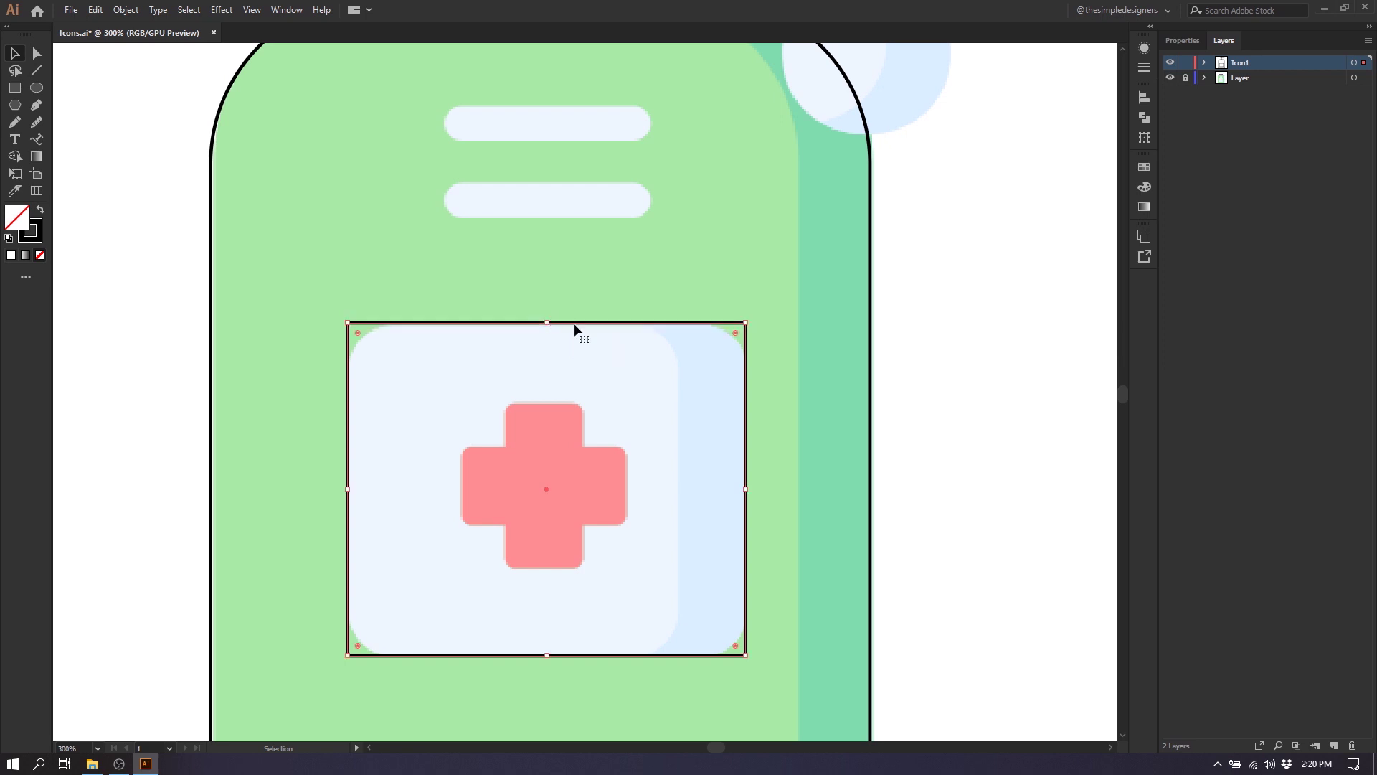
mouse_move(549, 654)
left_mouse_down()
mouse_move(548, 685)
mouse_move(549, 657)
left_mouse_up()
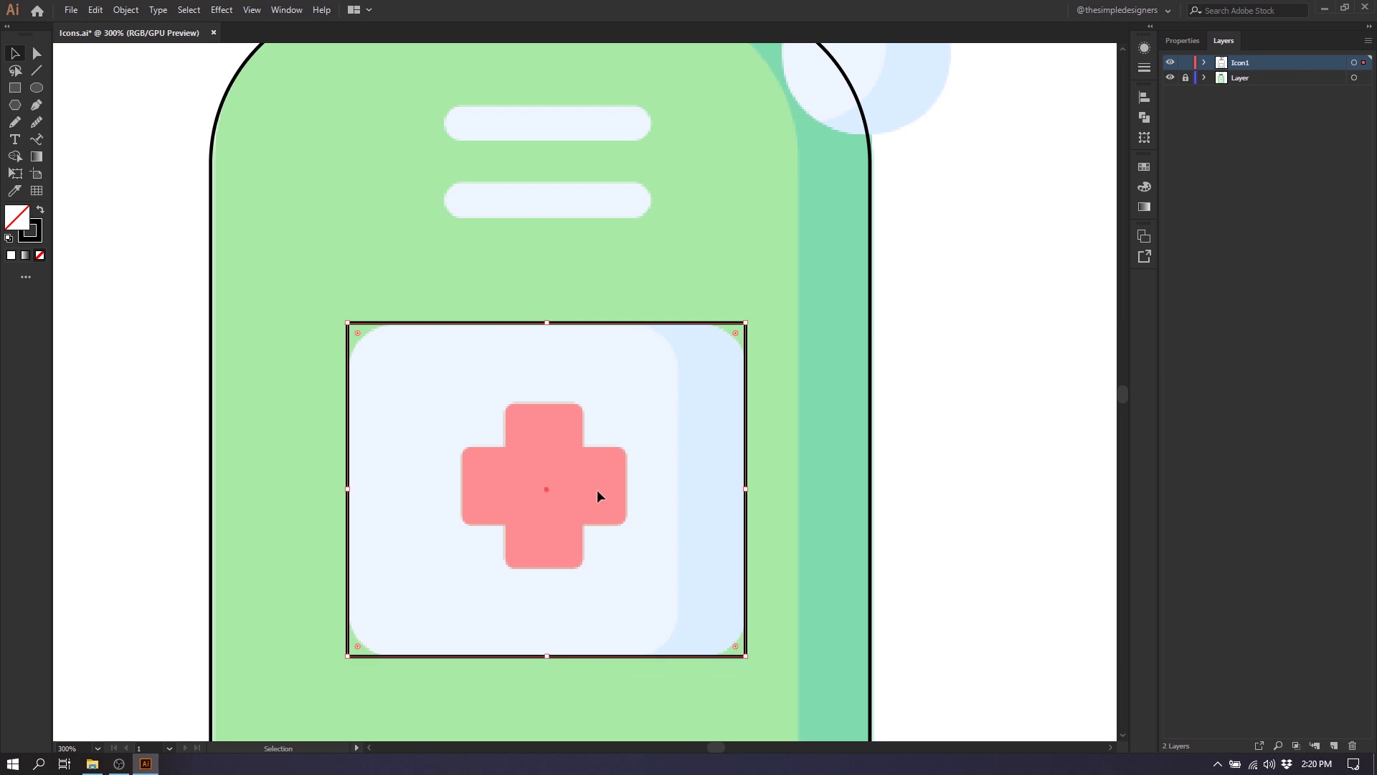
- Round all four corners of the label panel outline to the reference's curve
key("a")
left_click_drag(358, 334, 388, 365)
key("v")
left_click(986, 333)
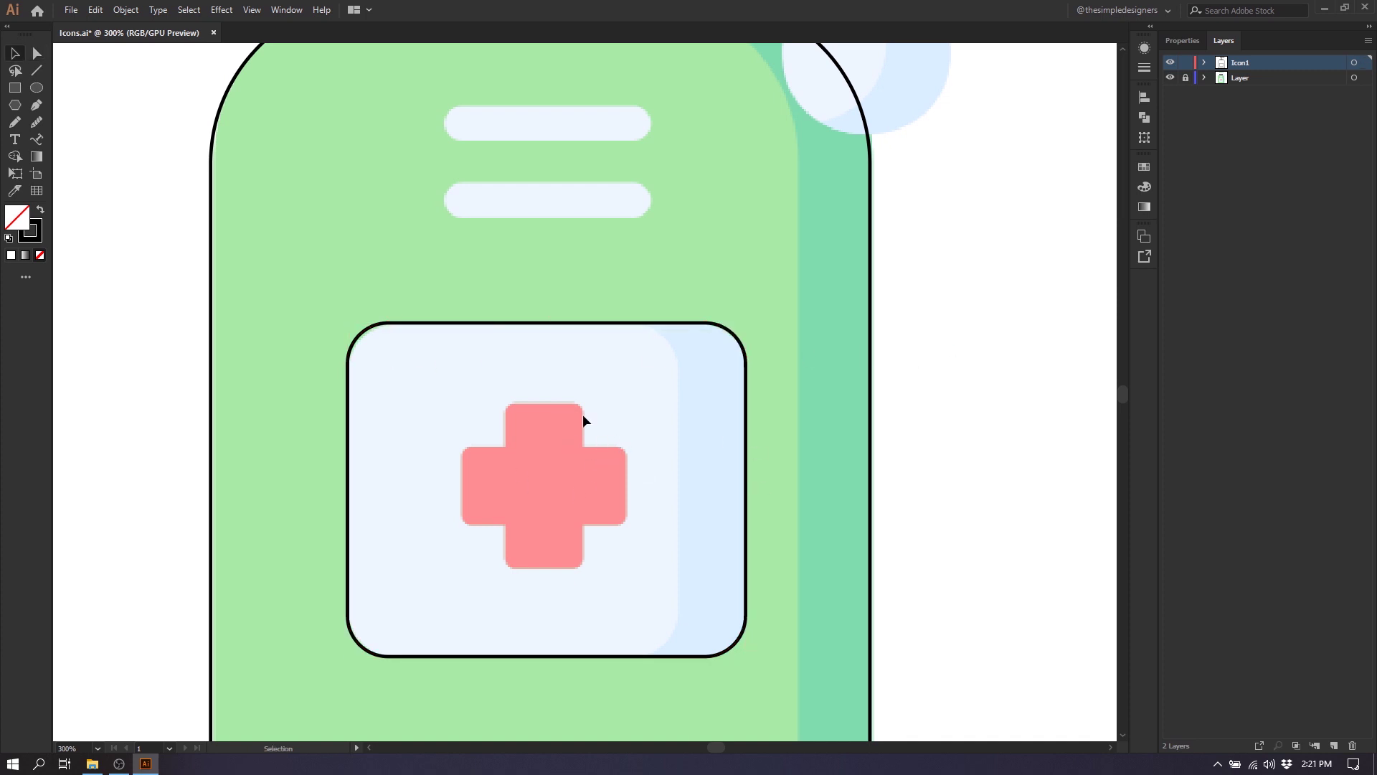
- Draw a rectangle over the vertical bar of the red cross and slightly round its corners
mouse_move(510, 403)
left_mouse_down()
mouse_move(556, 471)
mouse_move(580, 569)
left_mouse_up()
key("v")
left_click_drag(579, 488, 505, 490)
left_click(37, 53)
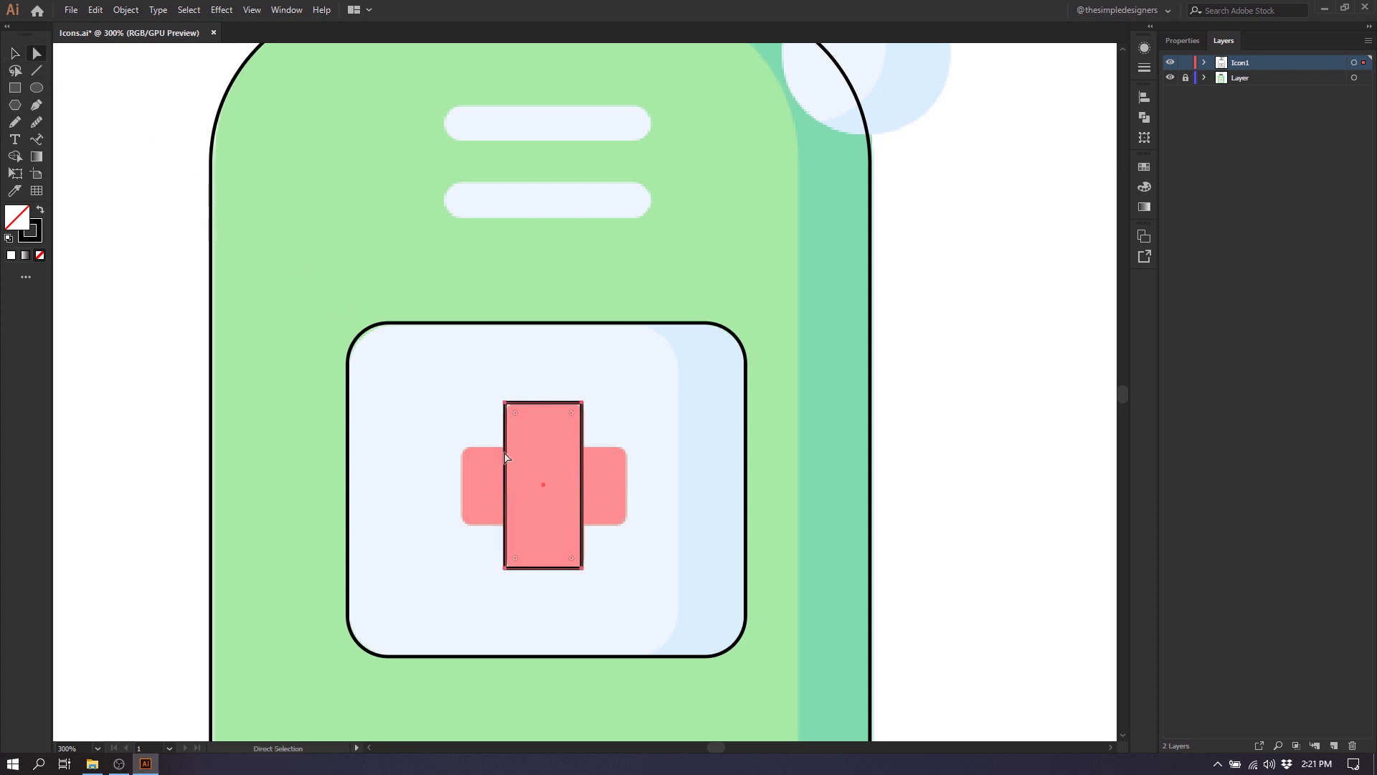
scroll(543, 446, "up", 2)
left_click_drag(473, 369, 492, 384)
key("v")
left_click(677, 423)
- Copy the vertical cross bar, paste it in front, and rotate the copy 90° over the horizontal bar
left_click(619, 434)
left_click(96, 10)
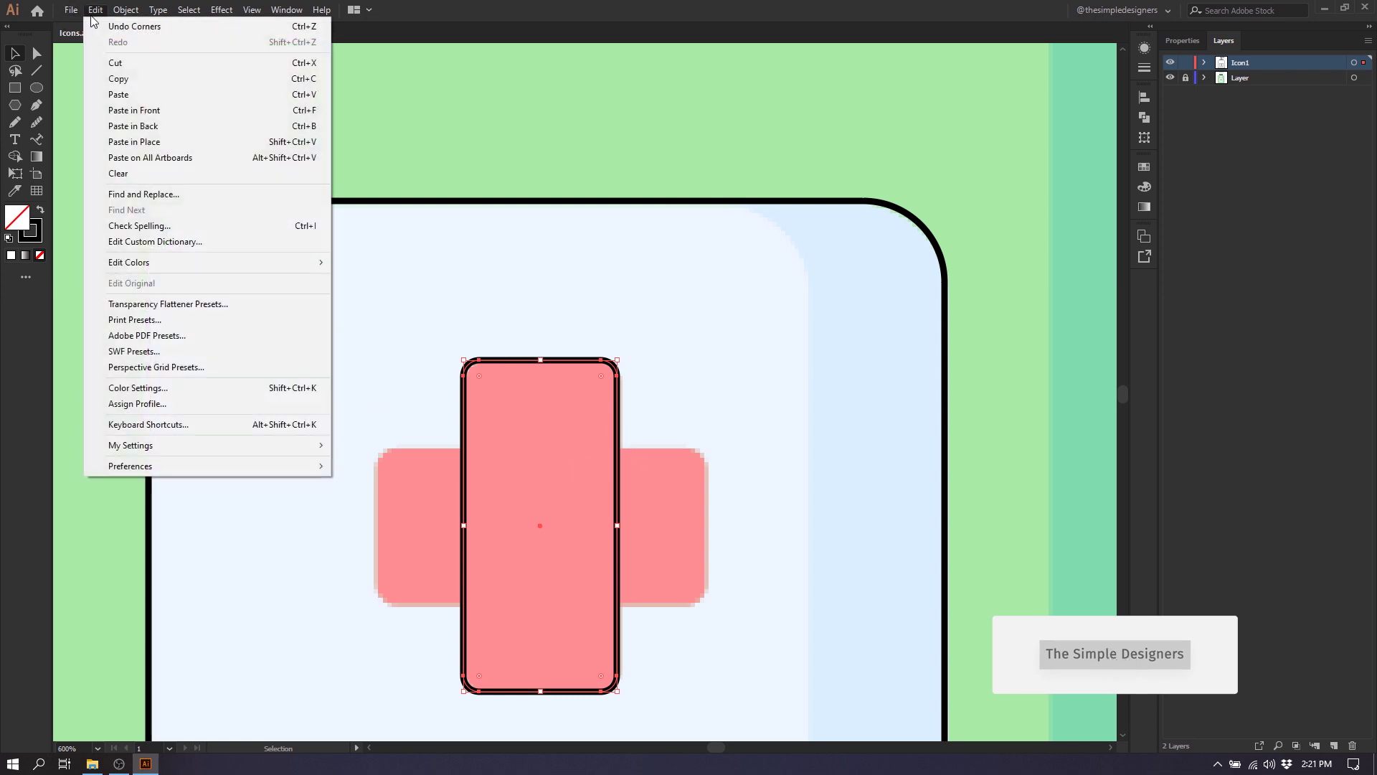
left_click(118, 79)
left_click(95, 9)
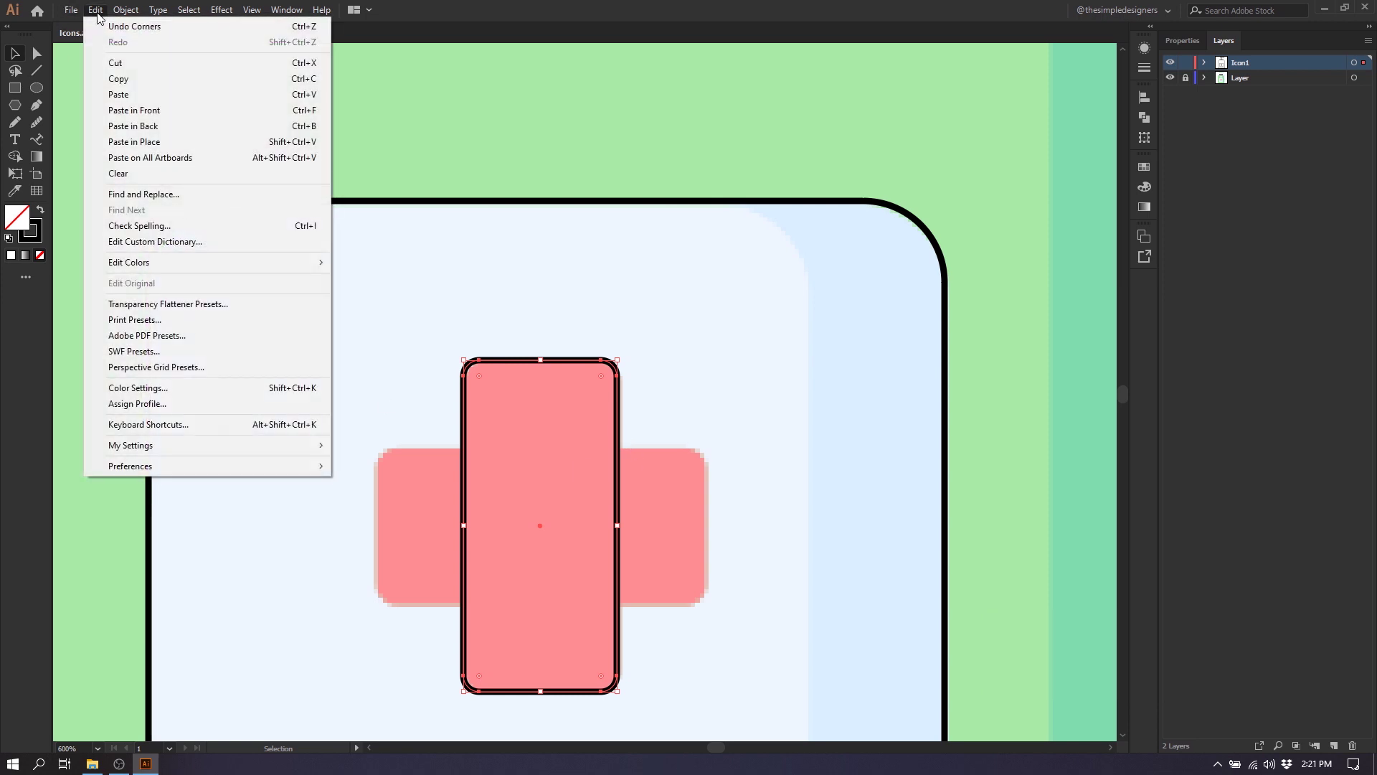
left_click(129, 110)
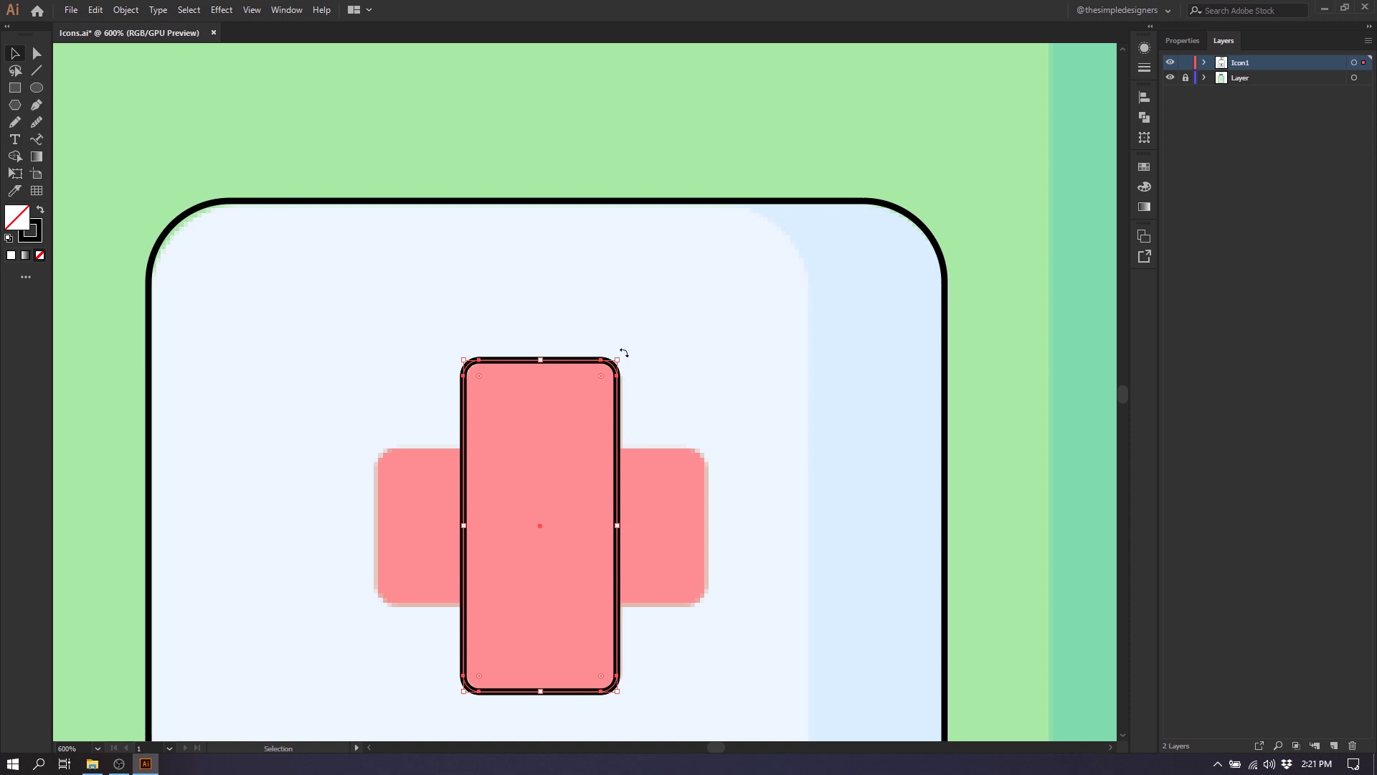
left_click_drag(623, 353, 712, 493)
left_click_drag(622, 355, 708, 584)
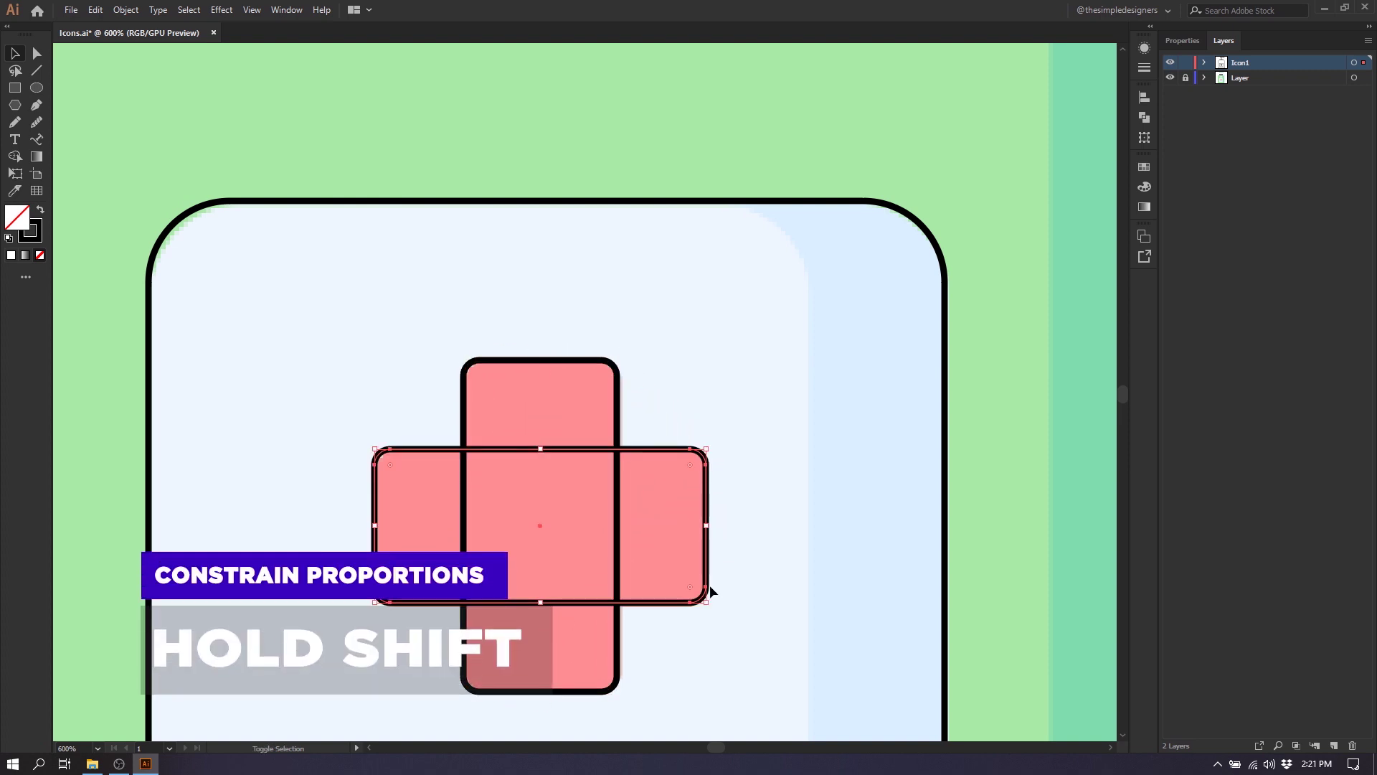
left_click(708, 152)
- Unite the two crossing bars into a single cross outline with Pathfinder
scroll(707, 153, "down", 2)
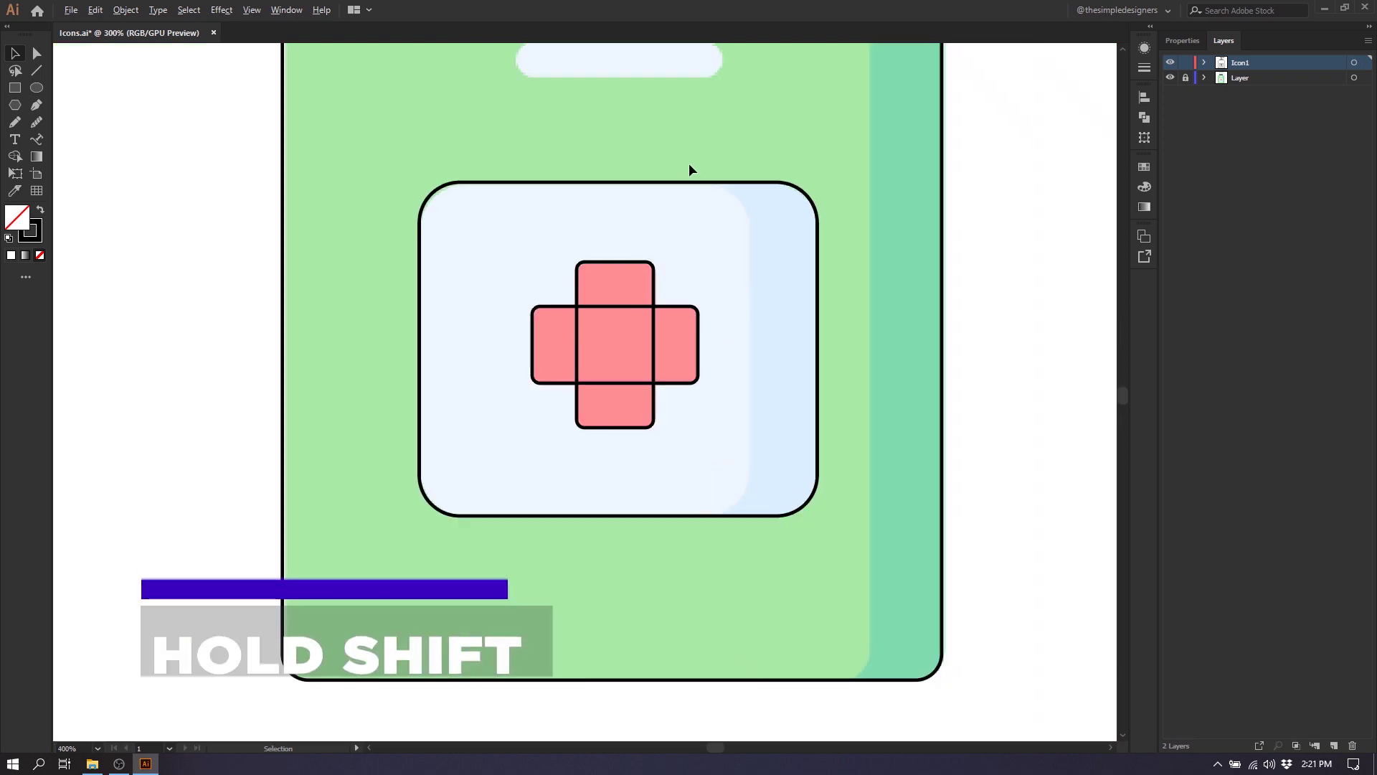
left_click(667, 310)
left_click(655, 290, "shift")
left_click(1184, 41)
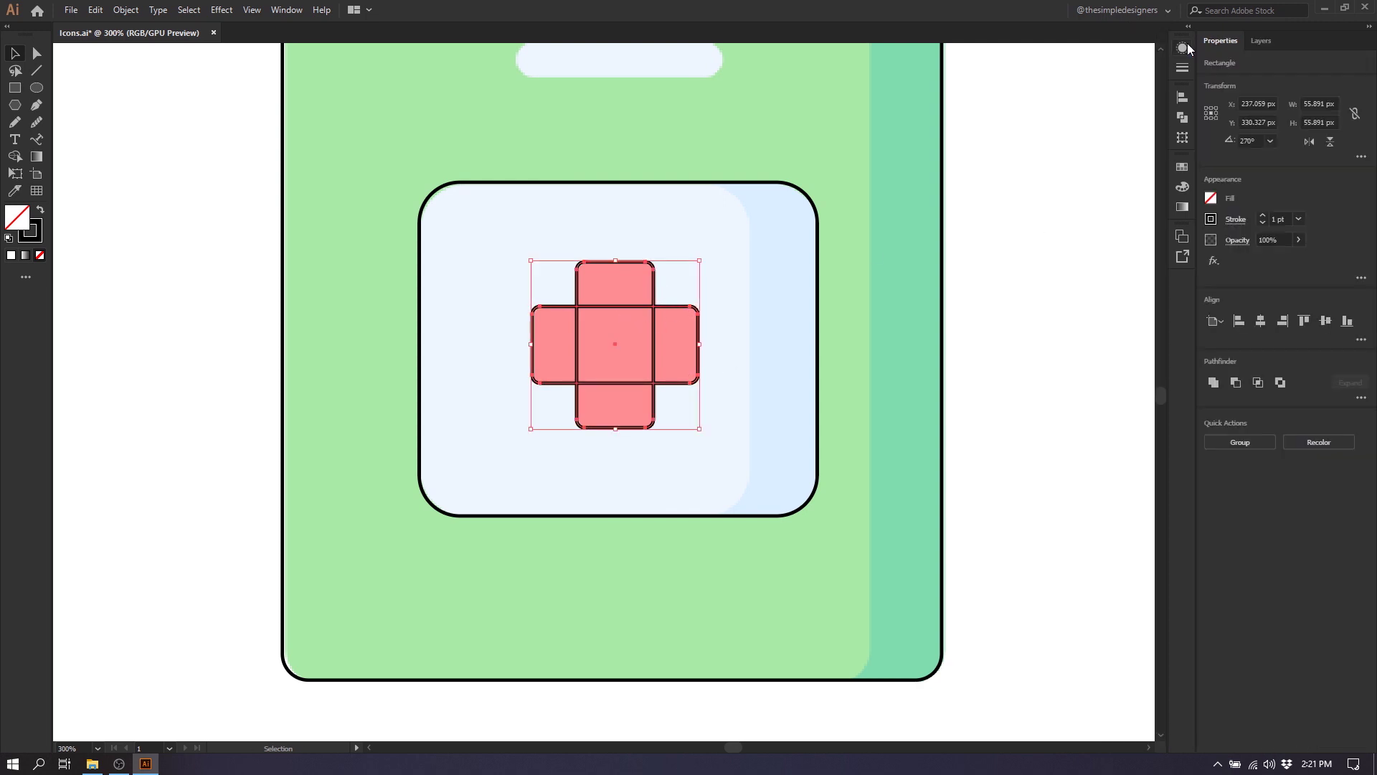
left_click(1214, 382)
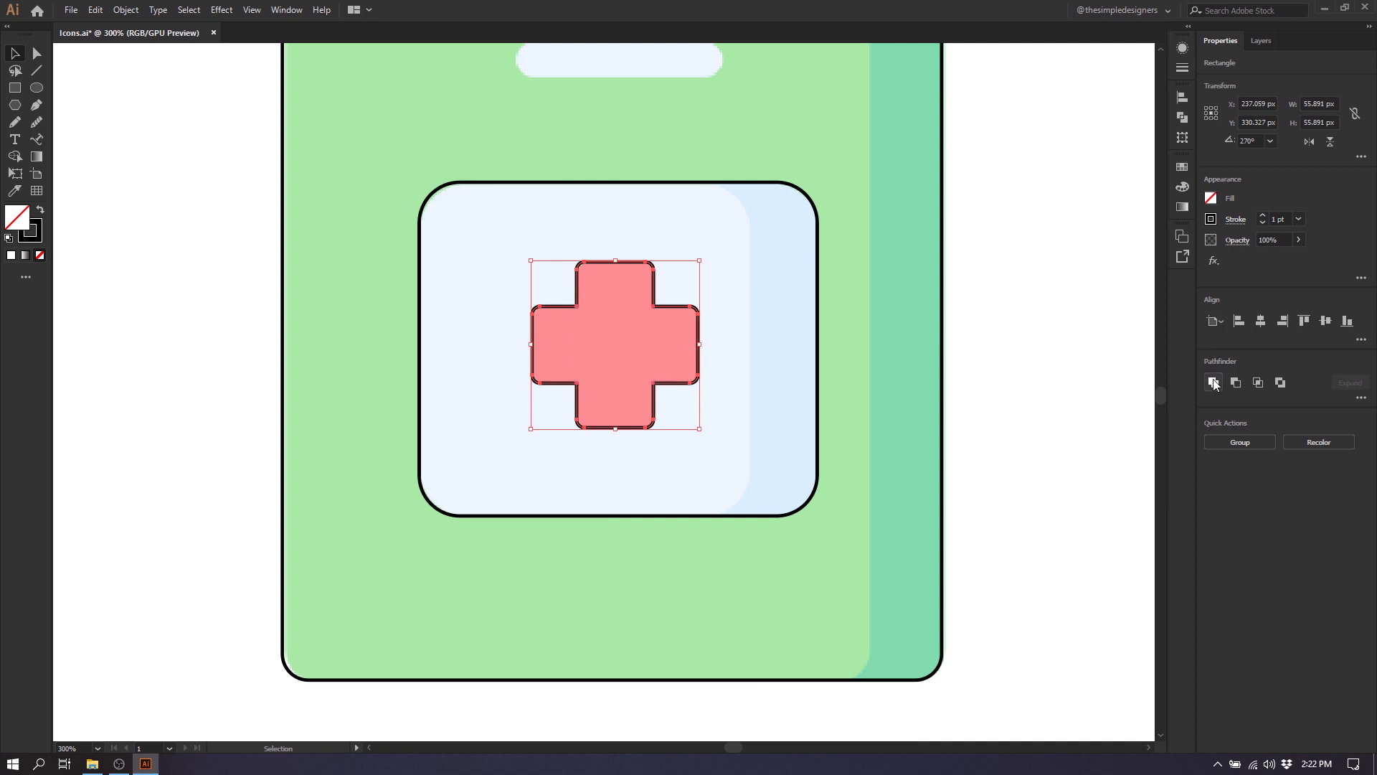
left_click(990, 277)
- Draw a rectangle over the upper of the two light lines near the bottle's shoulders
scroll(932, 270, "down", 1)
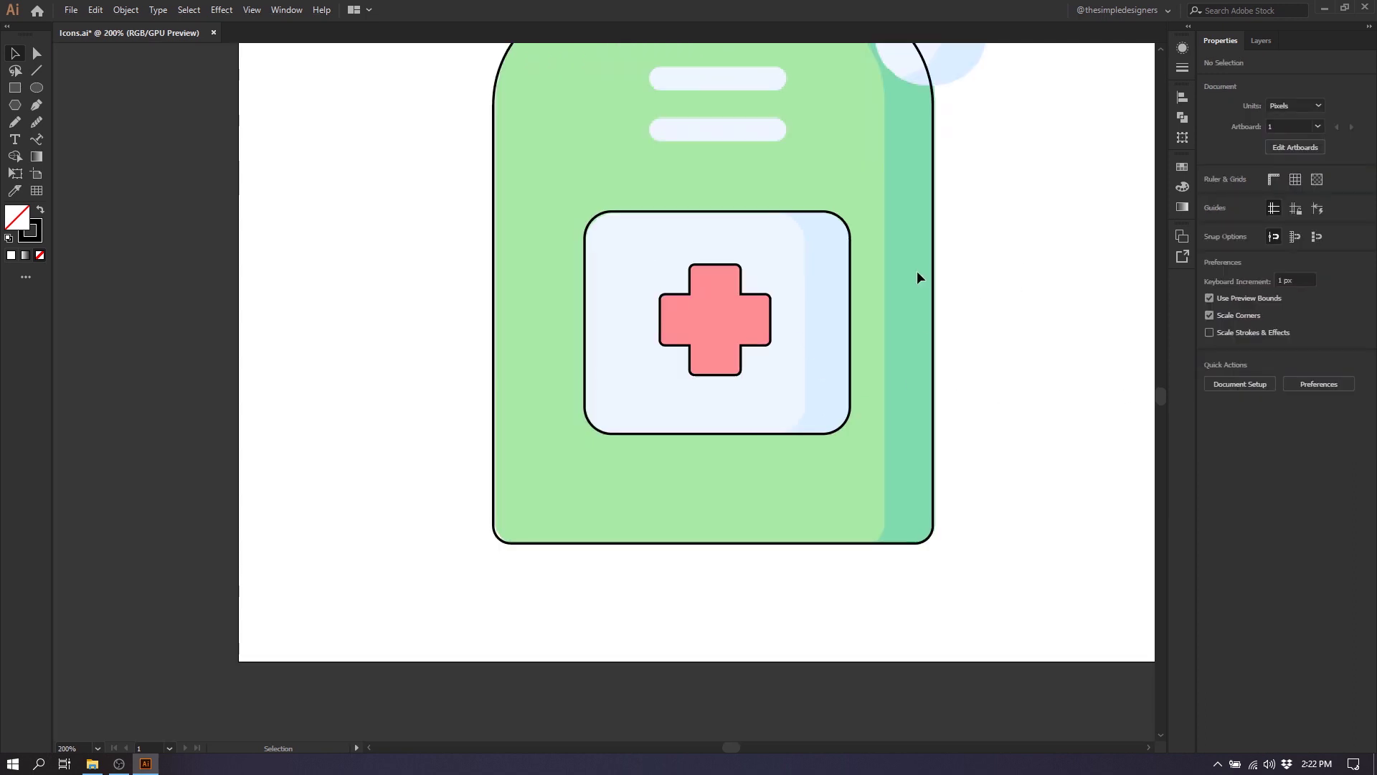
scroll(825, 402, "up", 2)
scroll(726, 345, "right", 2)
scroll(710, 297, "down", 1)
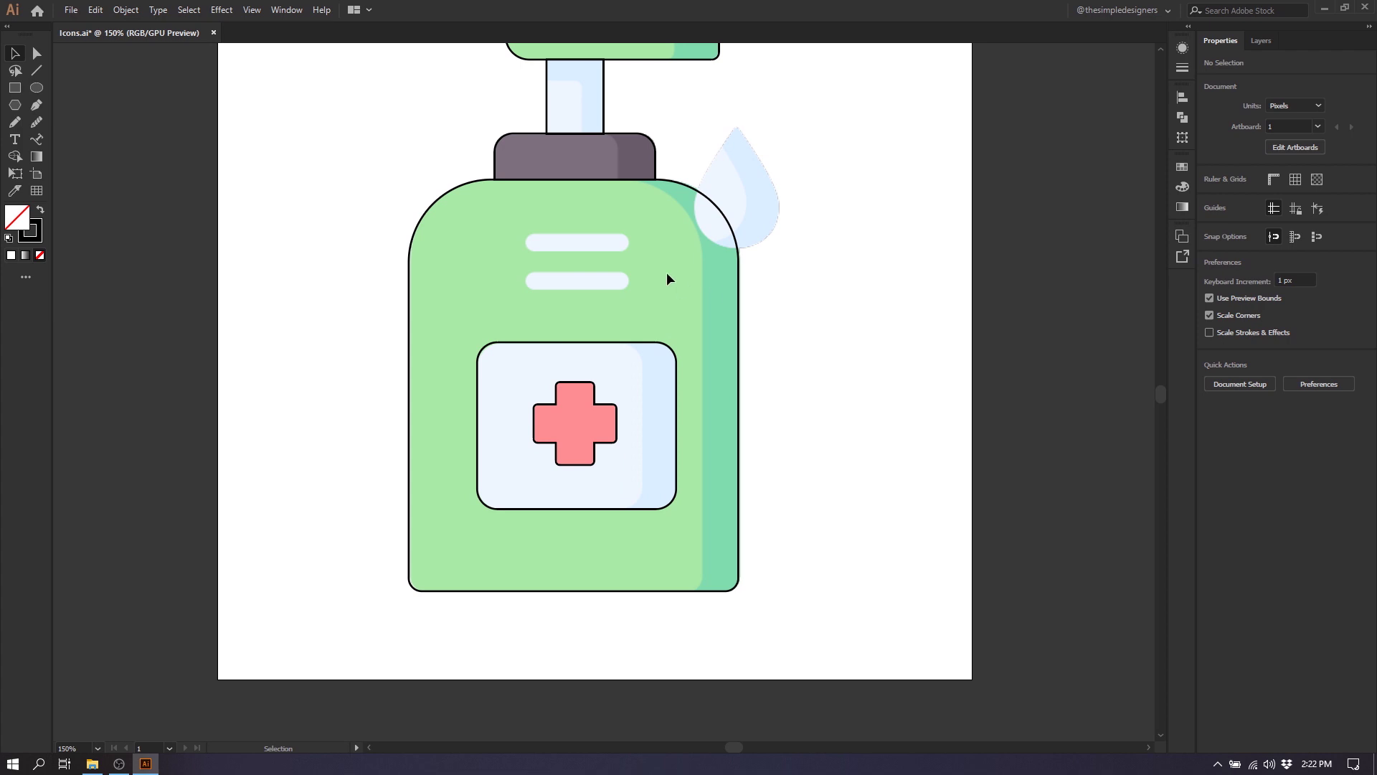
scroll(729, 194, "up", 2)
scroll(557, 265, "left", 3)
scroll(612, 279, "down", 1)
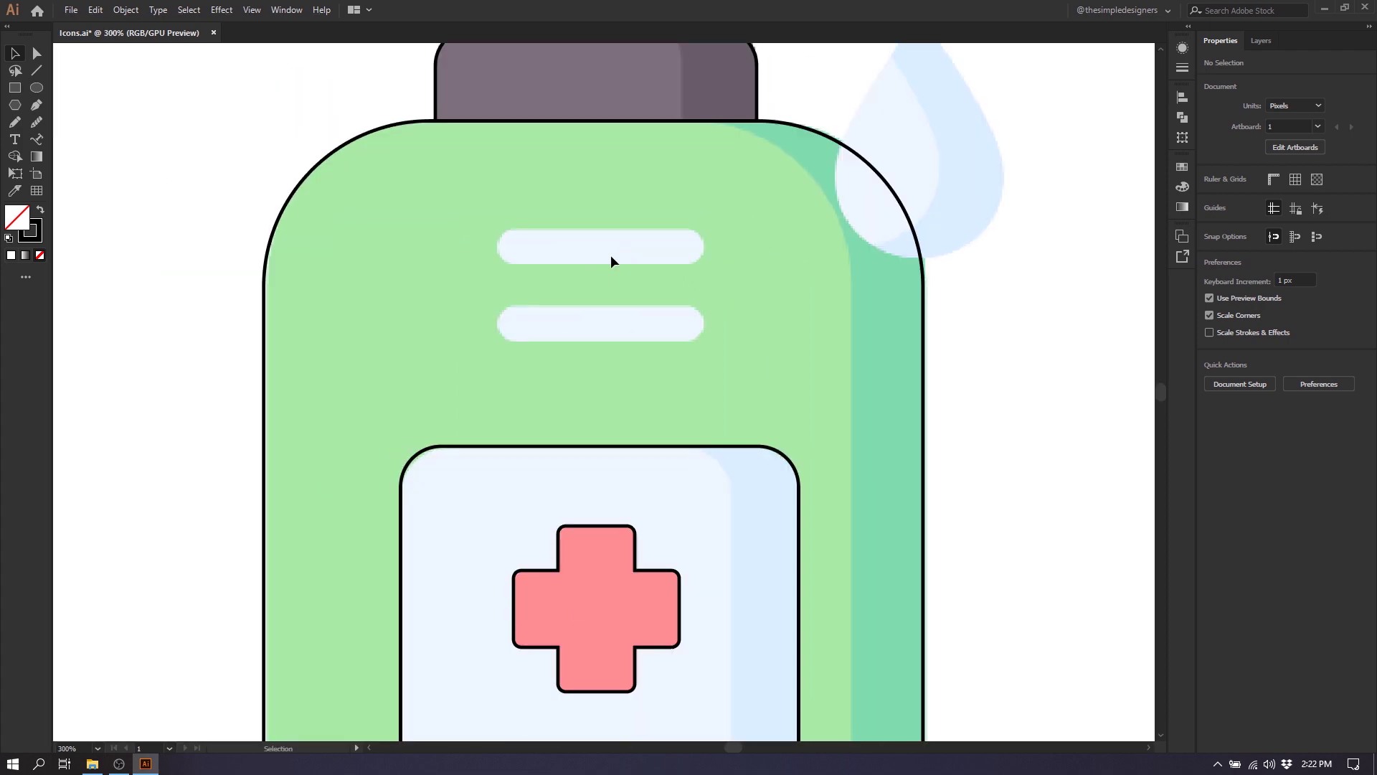
key("m")
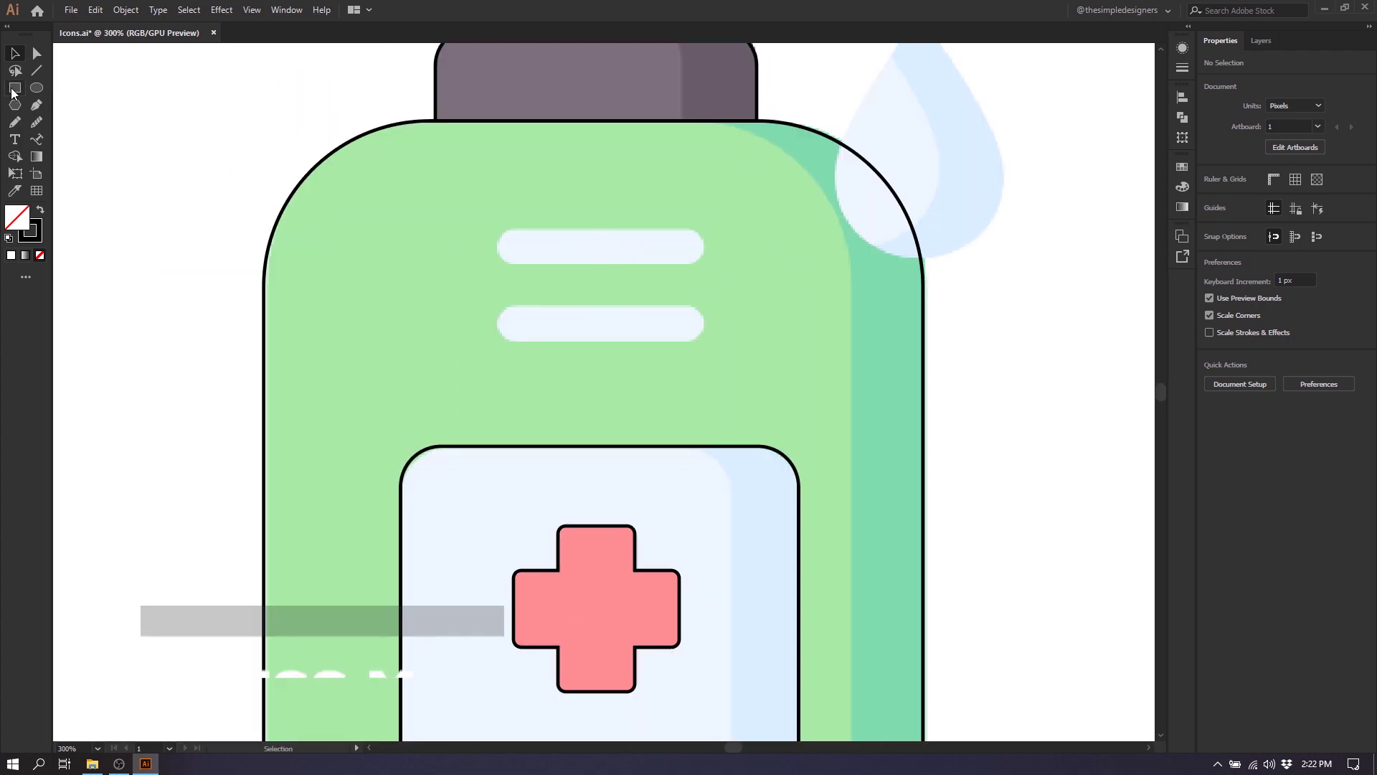
left_click_drag(517, 229, 703, 246)
- Fully round the corners of the upper line's rectangle into a pill shape
key("v")
scroll(678, 251, "up", 3)
left_click_drag(242, 241, 473, 358)
key("a")
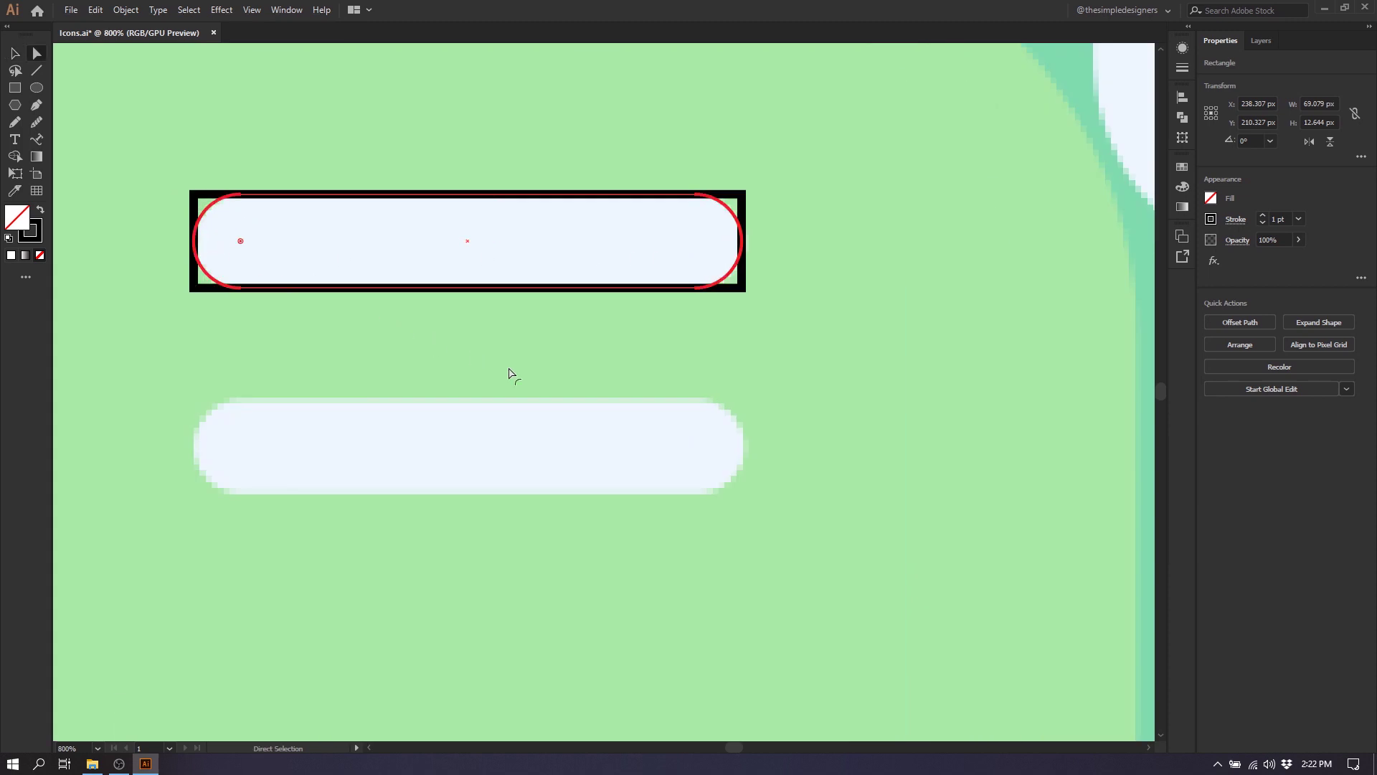
left_click_drag(698, 447, 723, 222)
key("v")
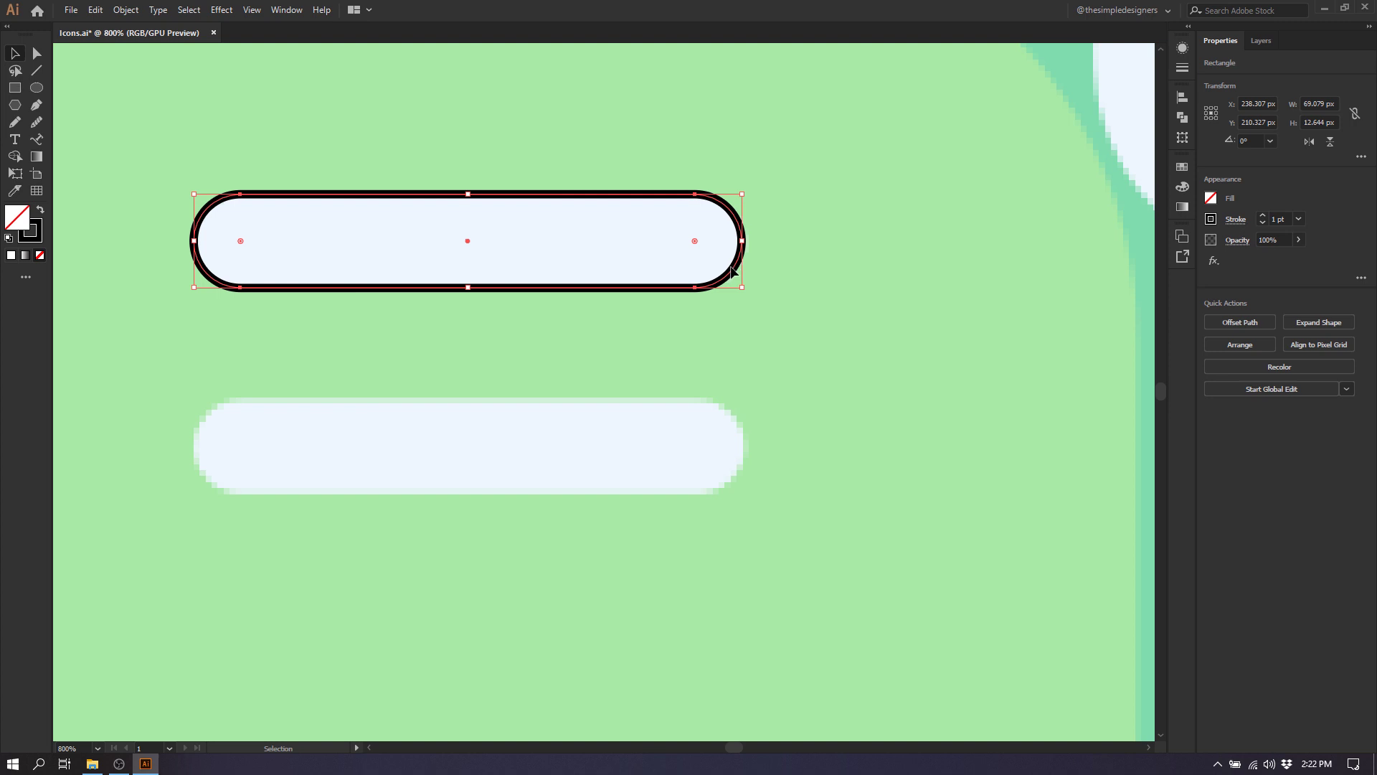
- Duplicate the pill outline straight down onto the lower light line
left_click_drag(732, 276, 734, 476)
scroll(665, 411, "down", 4)
left_click(989, 389)
- Fill both pill outlines with the reference's very light blue using the Eyedropper, replacing their black strokes
scroll(870, 356, "down", 3)
scroll(870, 357, "right", 2)
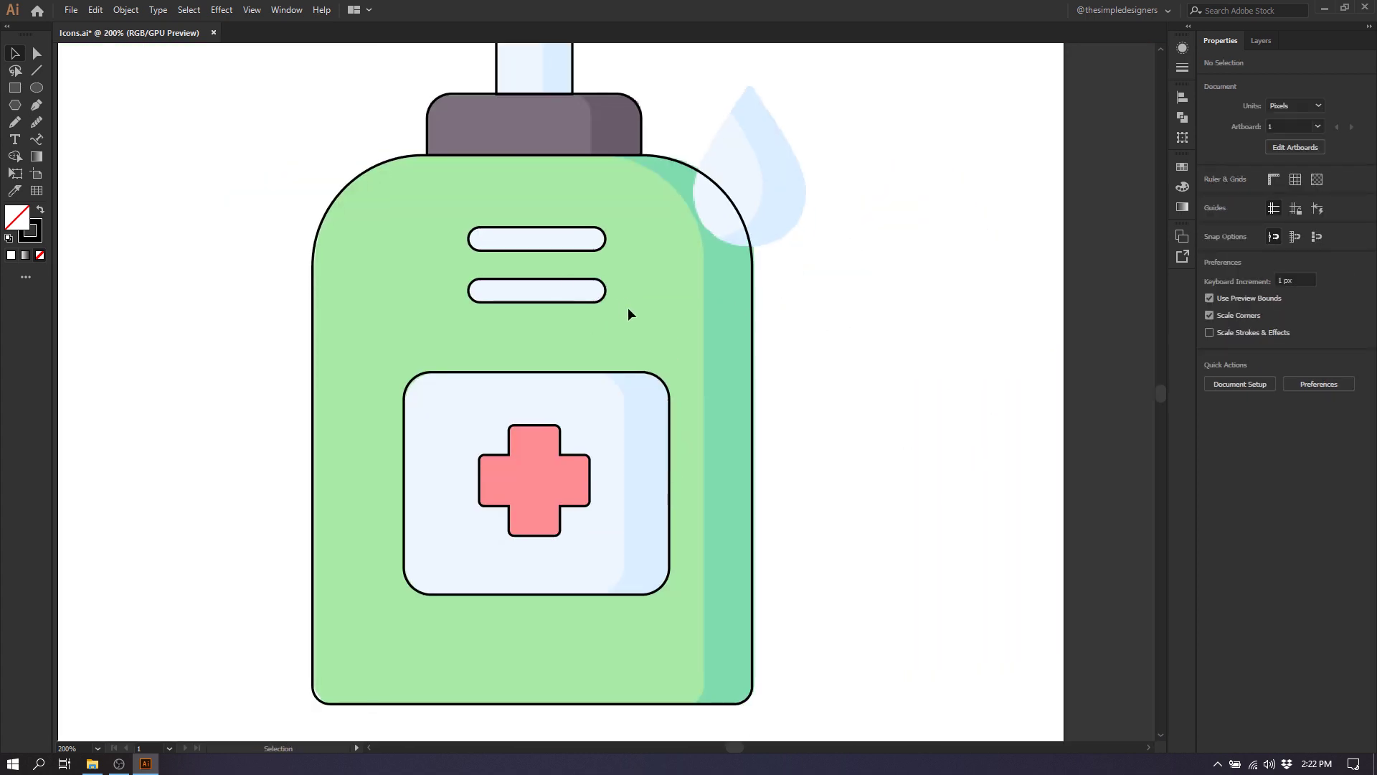
scroll(619, 314, "down", 1)
scroll(605, 275, "down", 2)
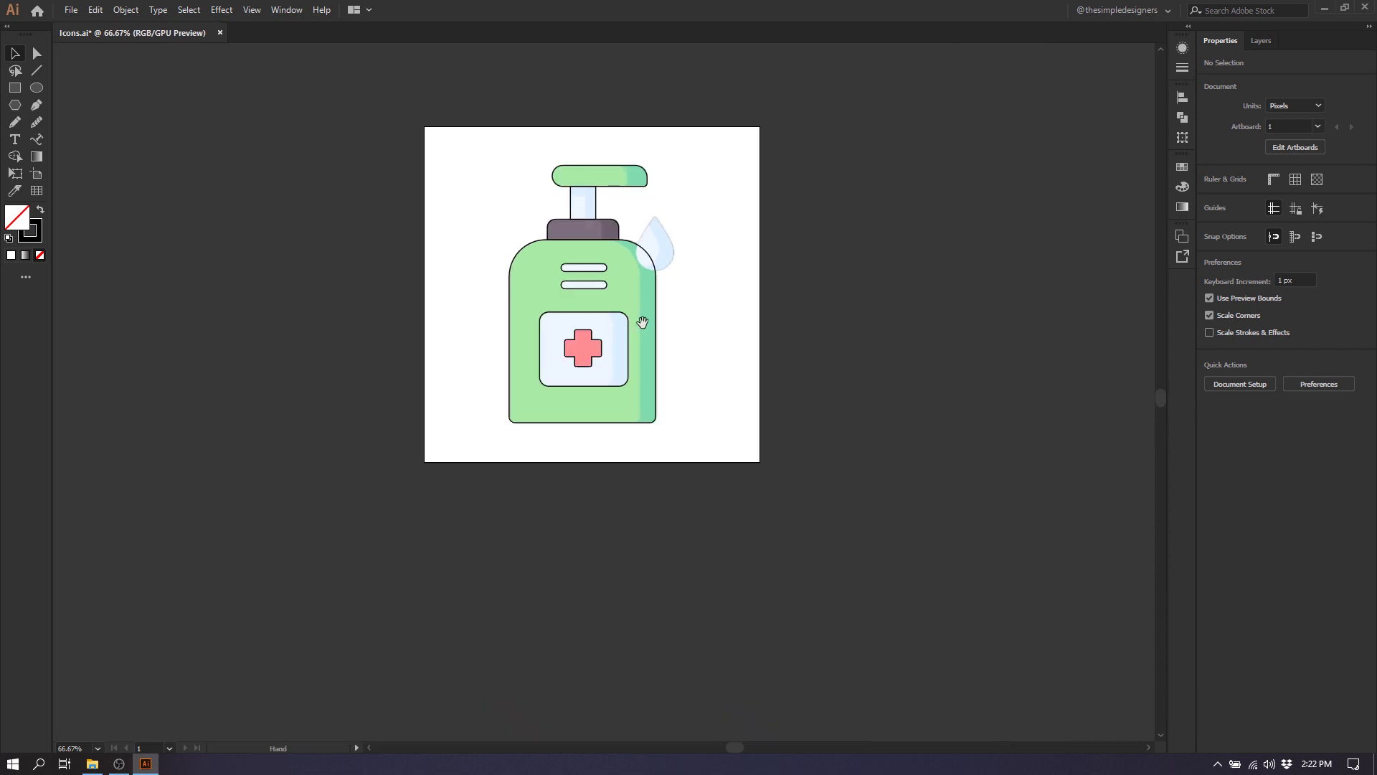
scroll(616, 280, "up", 5)
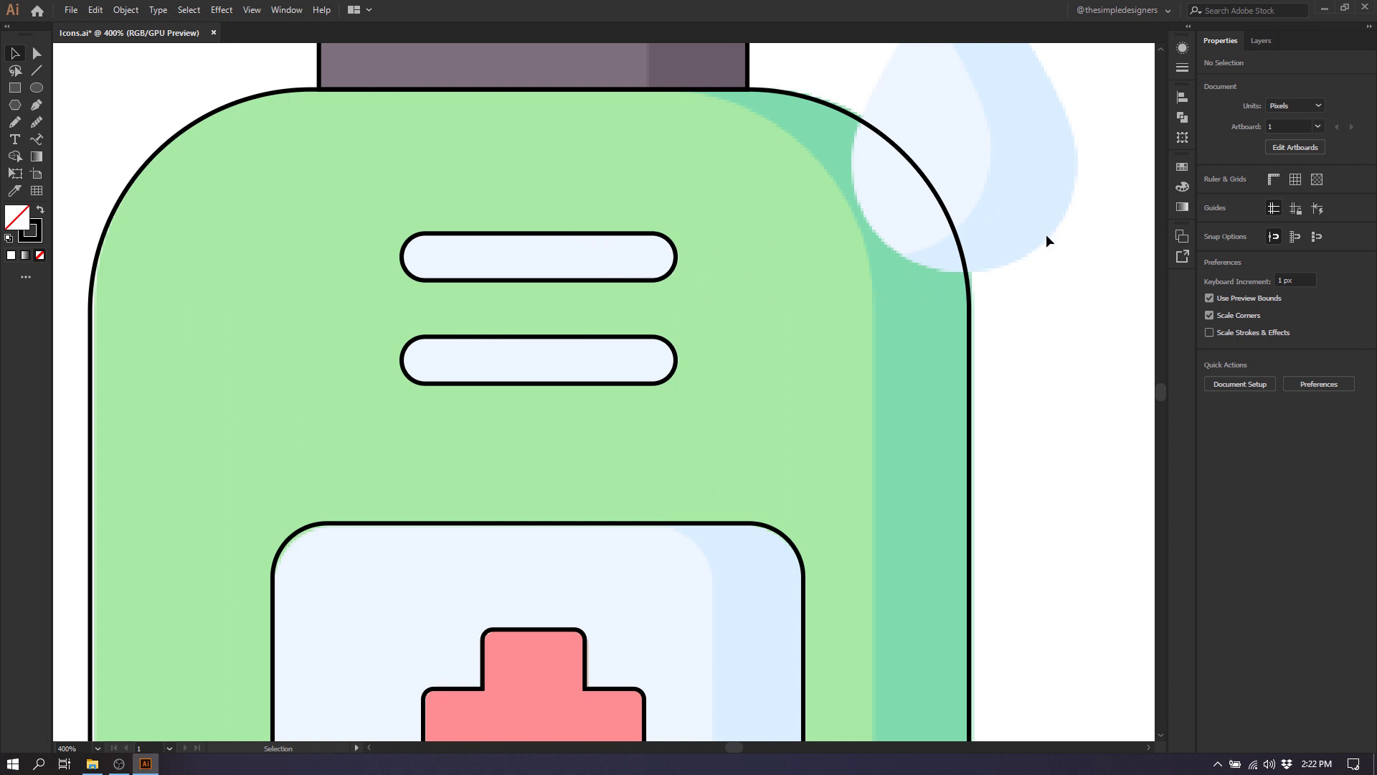
left_click_drag(582, 363, 372, 161)
key("i")
left_click(570, 243)
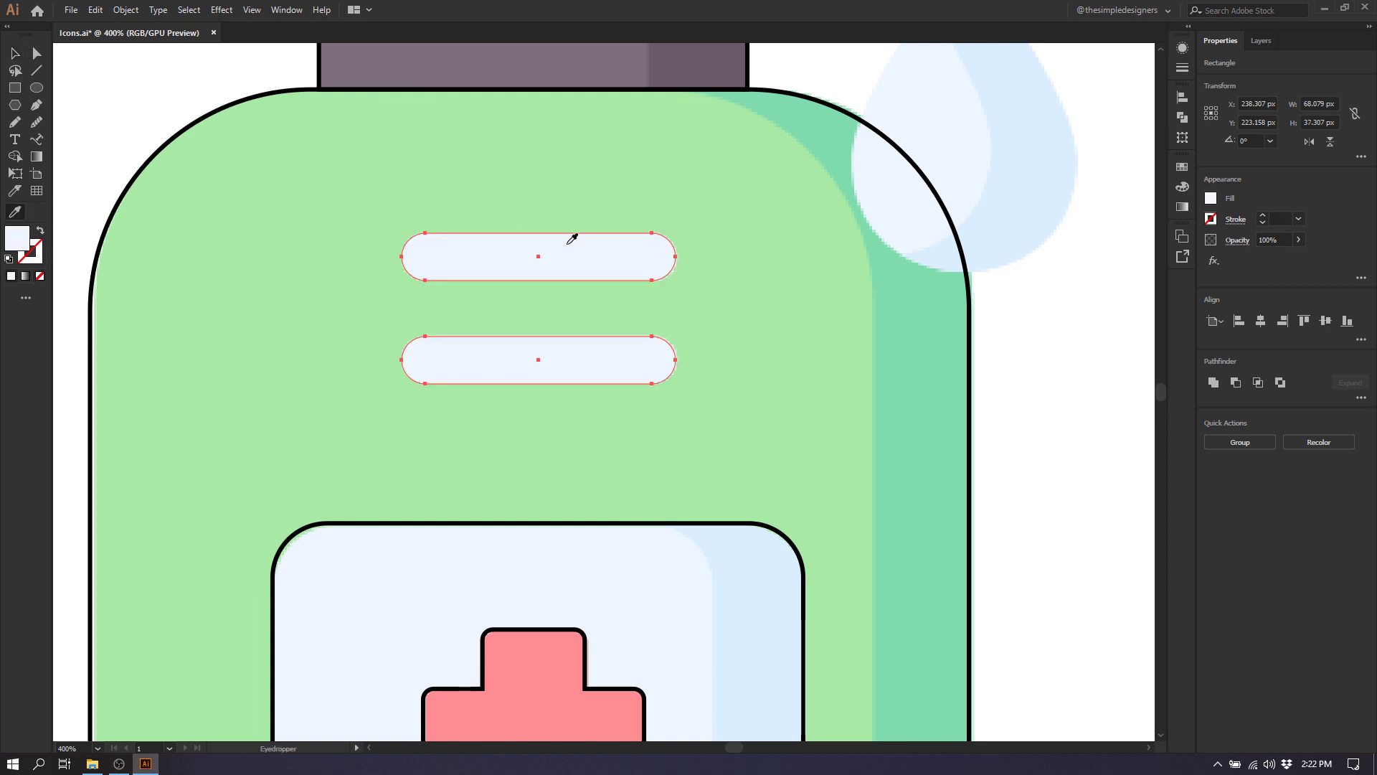
key("v")
- Fill the cross outline with the reference's pinkish red, sampled with the Eyedropper
left_click_drag(695, 415, 659, 181)
left_click(548, 413)
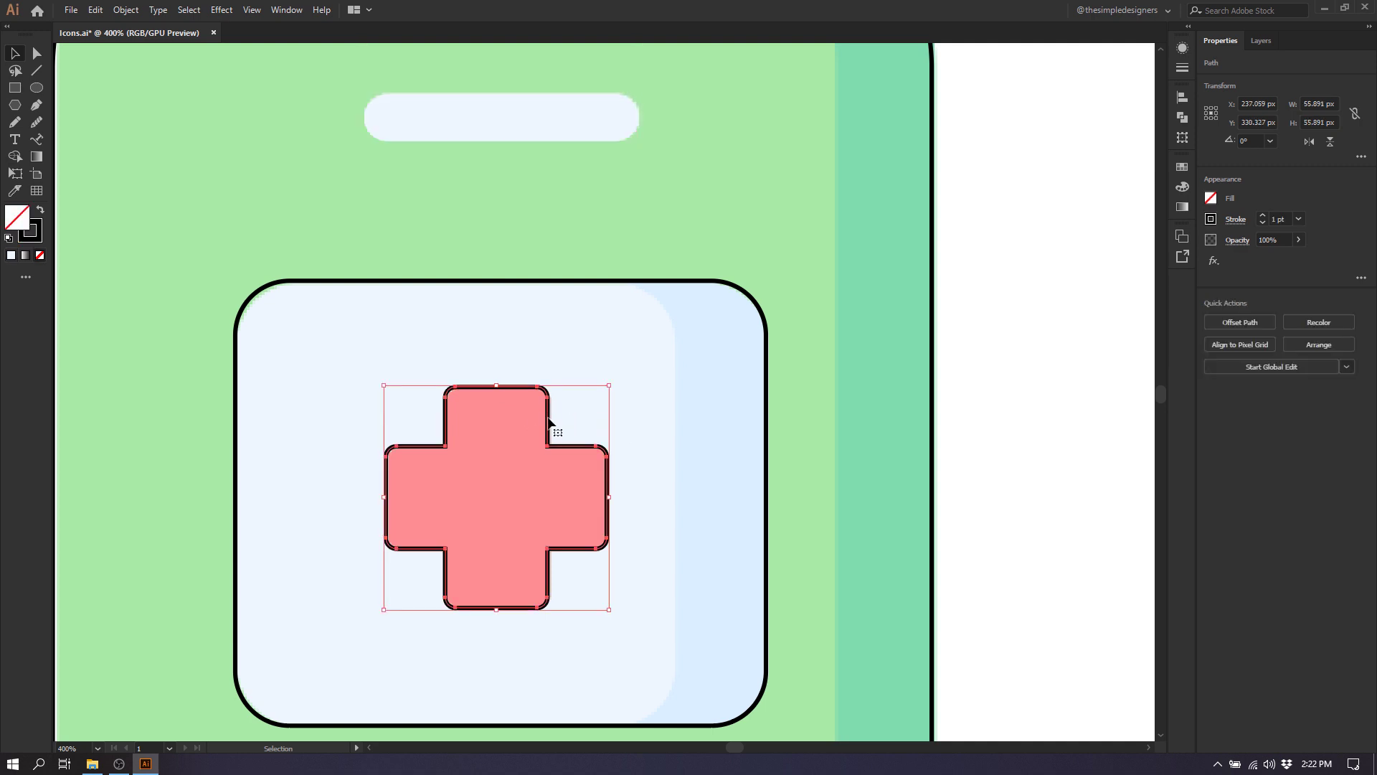
left_click(523, 462)
key("v")
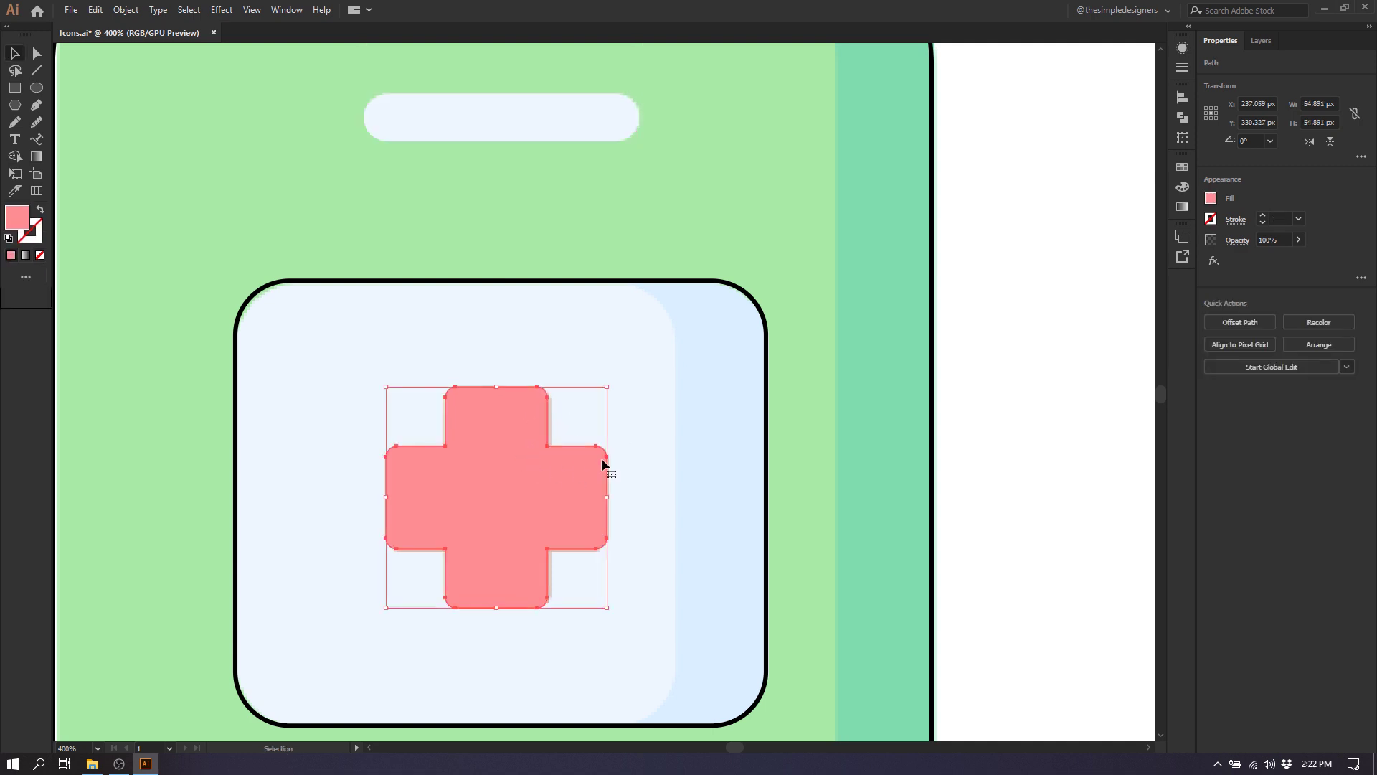
- Fill the label panel outline with the reference's lighter blue, sampled with the Eyedropper
left_click_drag(788, 346, 714, 380)
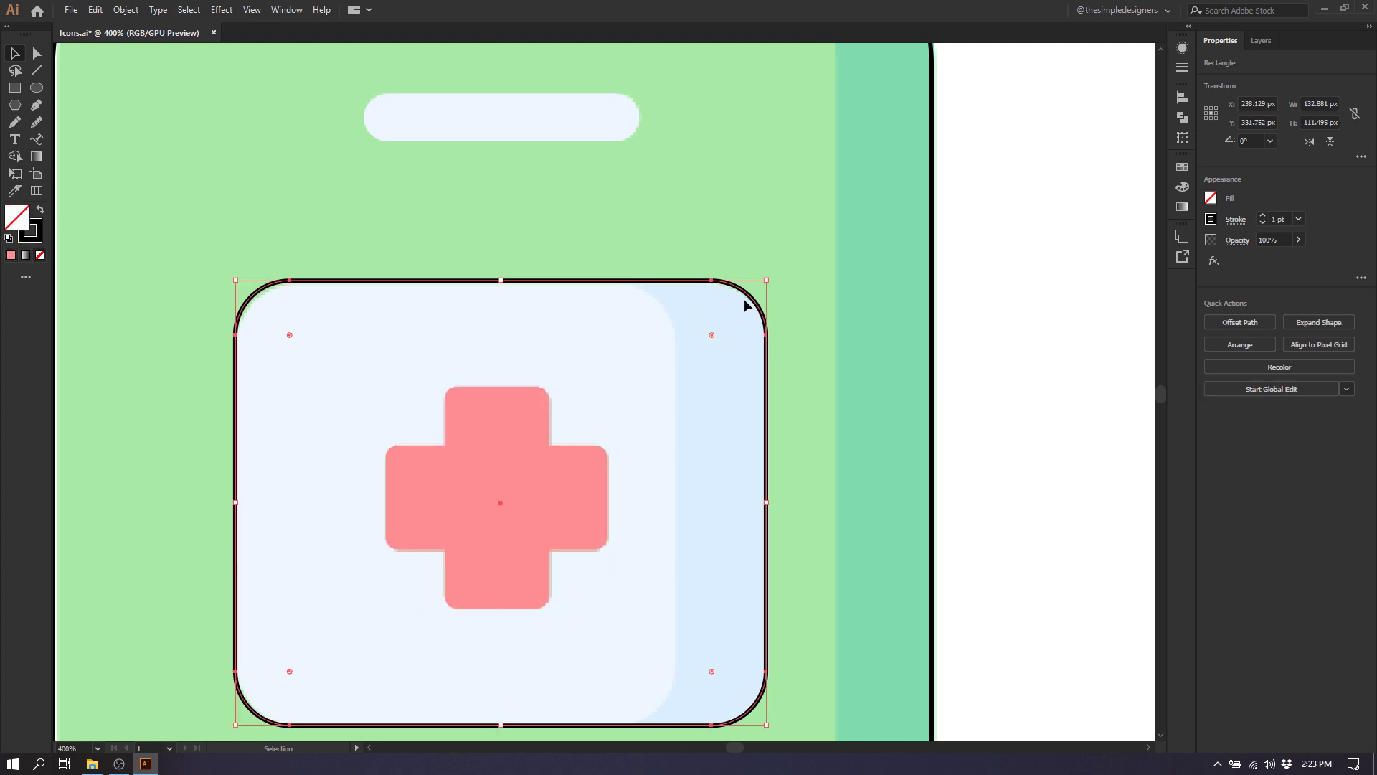
key("i")
left_click(623, 356)
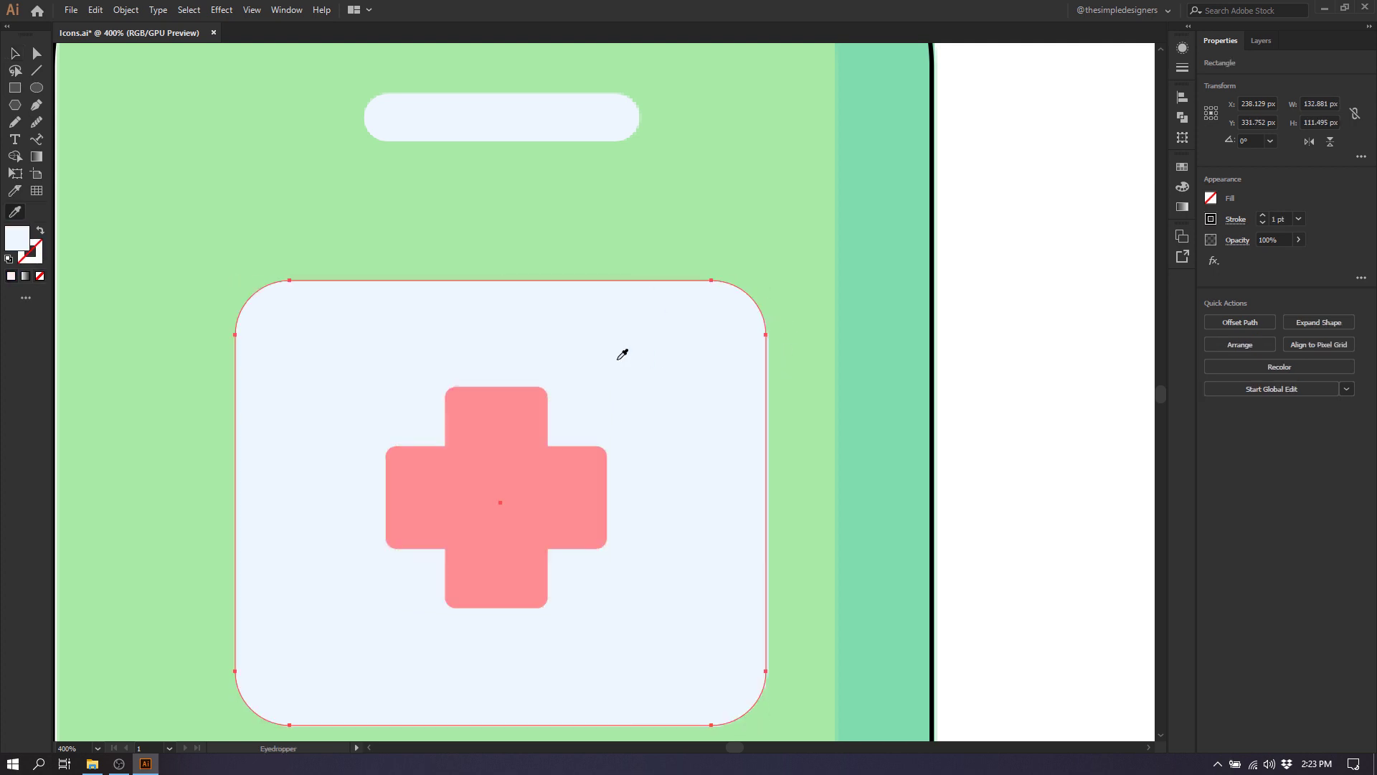
key("v")
- Fill the bottle body outline with the reference's light green, sampled with the Eyedropper
key("ctrl+minus")
key("ctrl+minus")
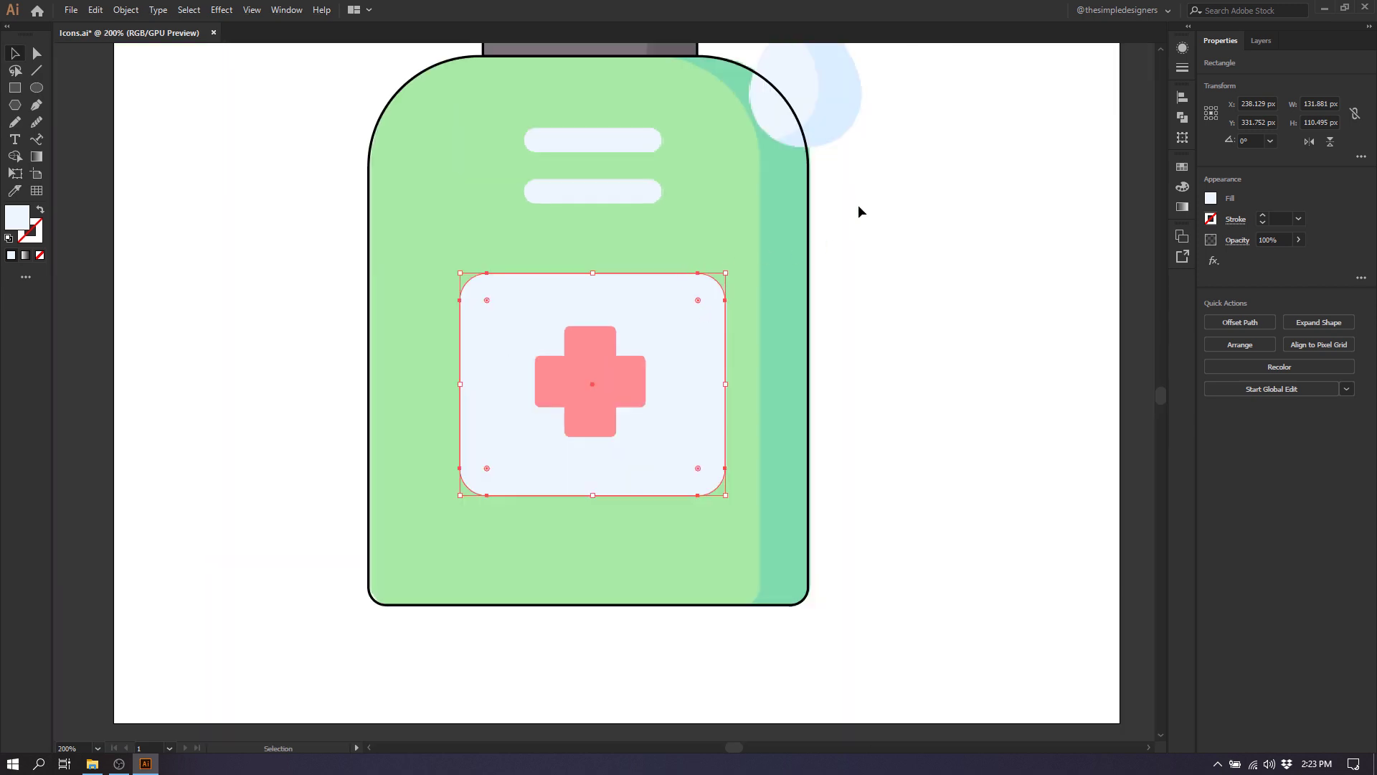
left_click_drag(855, 203, 761, 231)
left_click(682, 234)
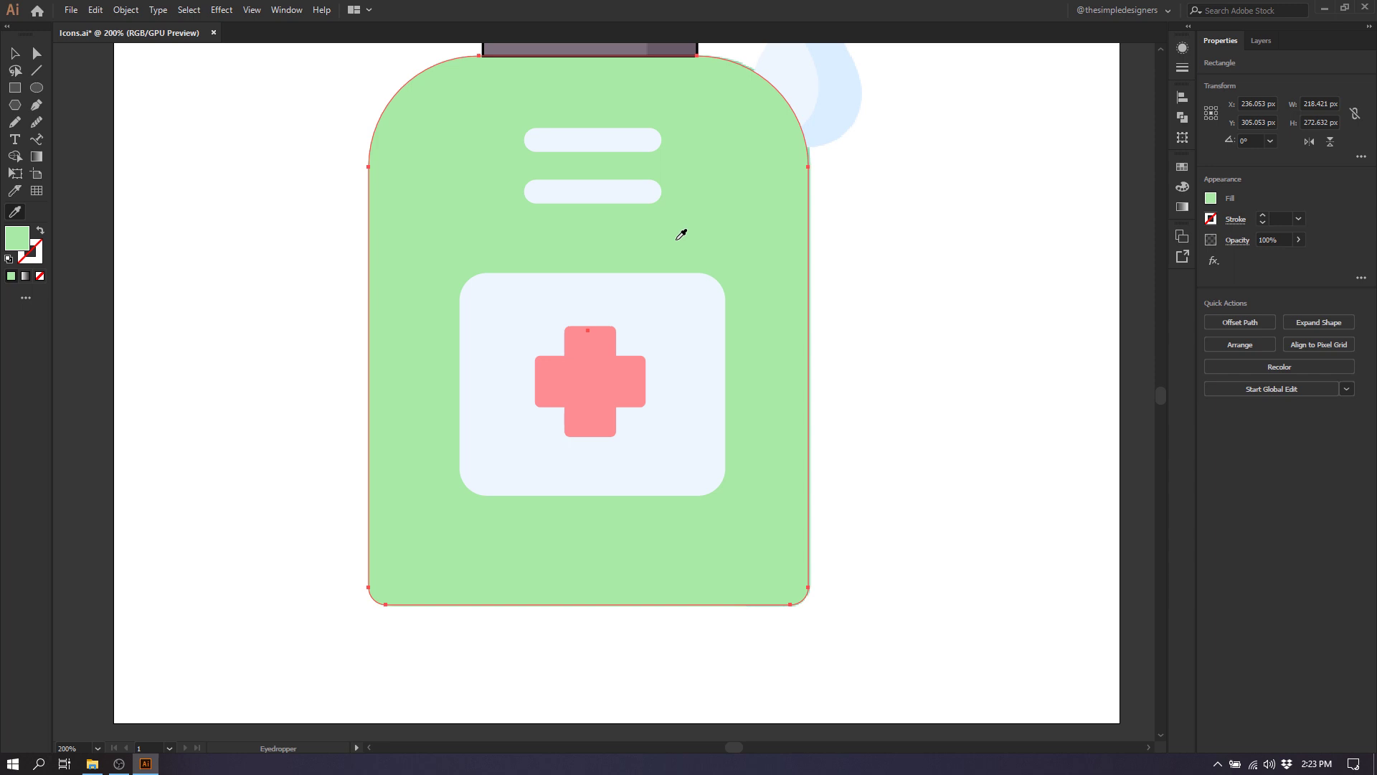
key("v")
left_click(884, 247)
- Fill the collar outline with the reference's lighter purple, sampled with the Eyedropper
left_click_drag(713, 190, 688, 452)
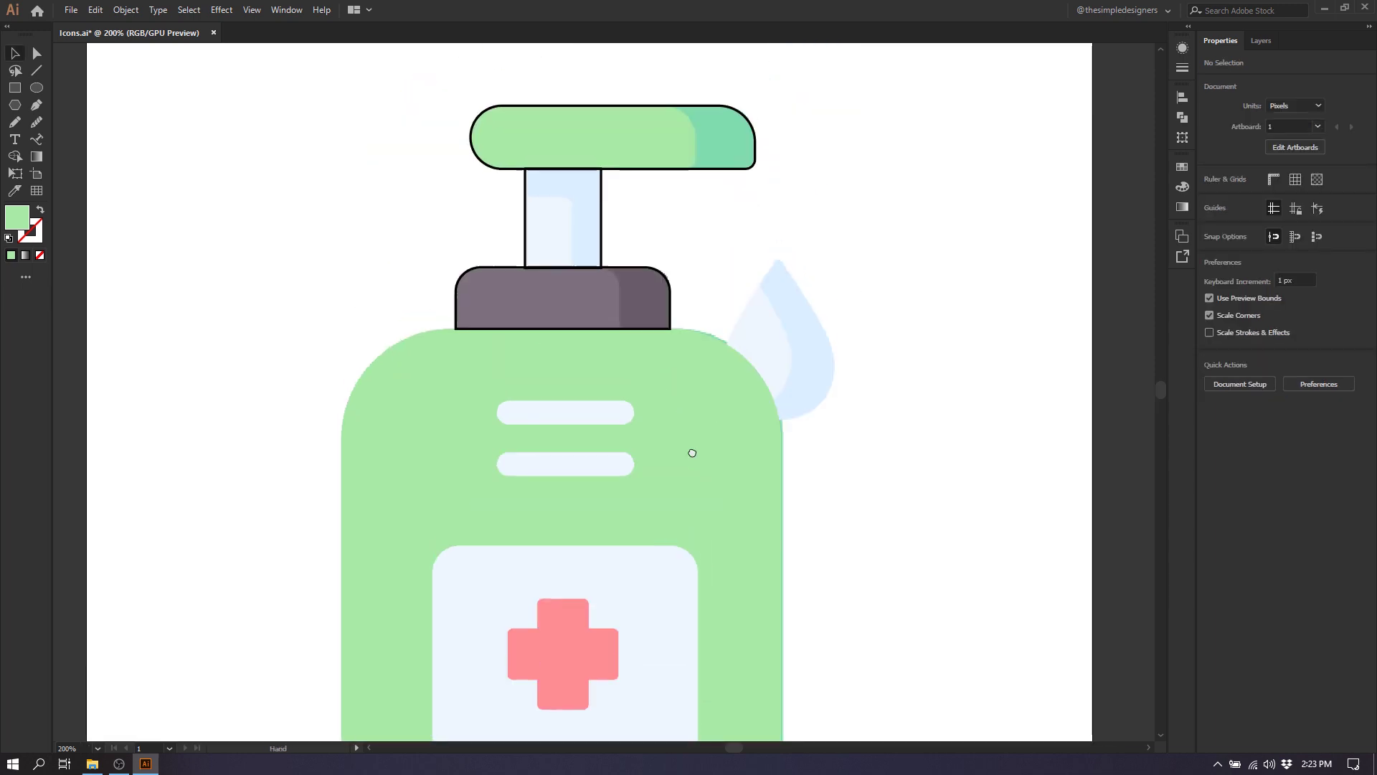
left_click(622, 309)
key("i")
left_click(600, 281)
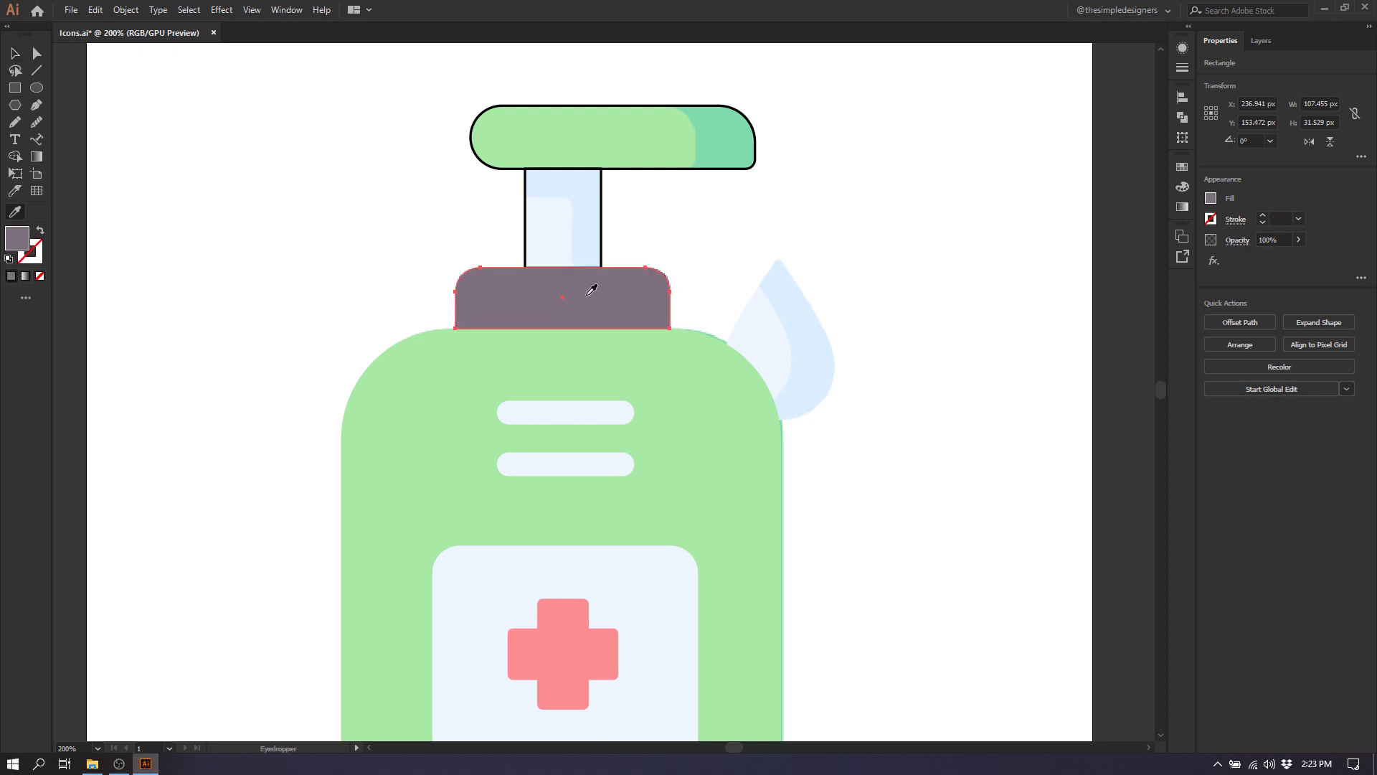
key("v")
- Fill the pump neck outline with the reference's lighter blue, sampled with the Eyedropper
left_click(660, 228)
left_click(566, 233)
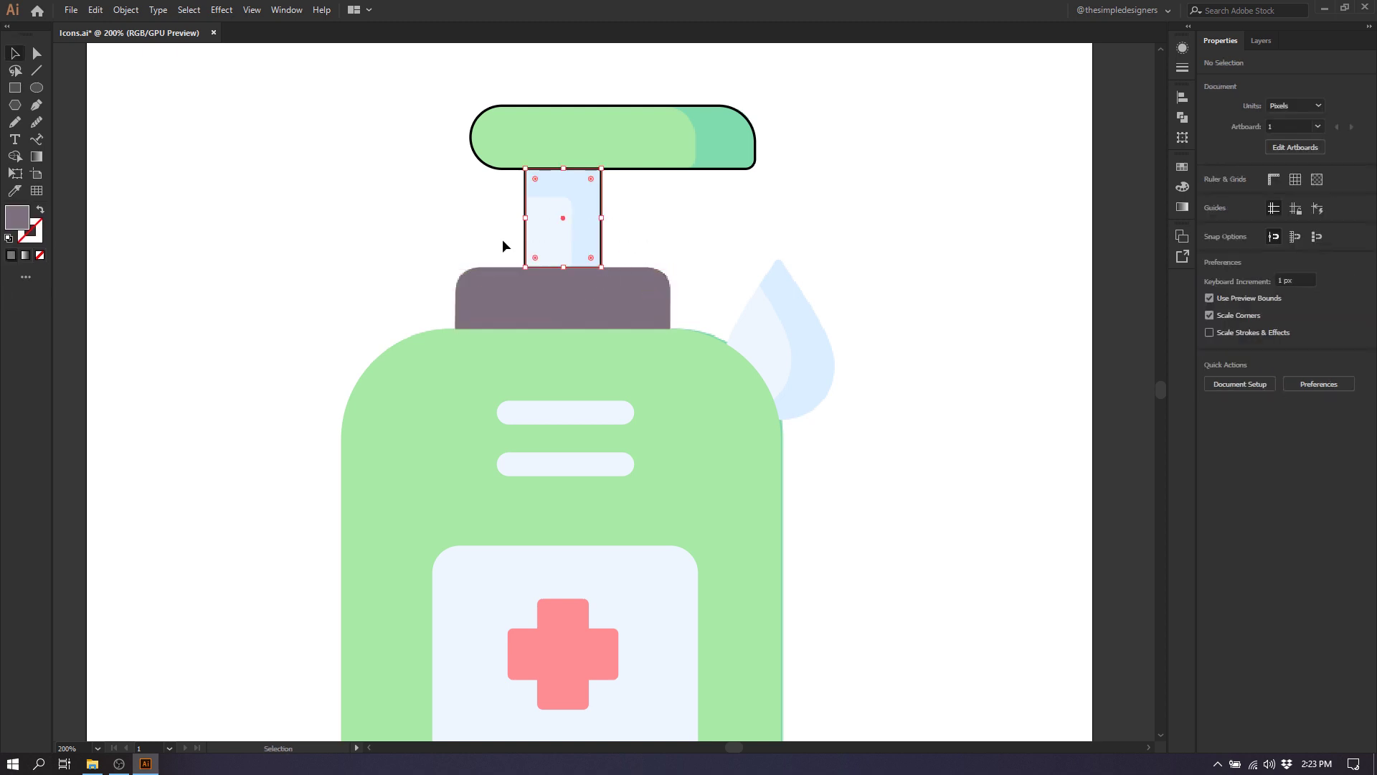
key("i")
left_click(549, 219)
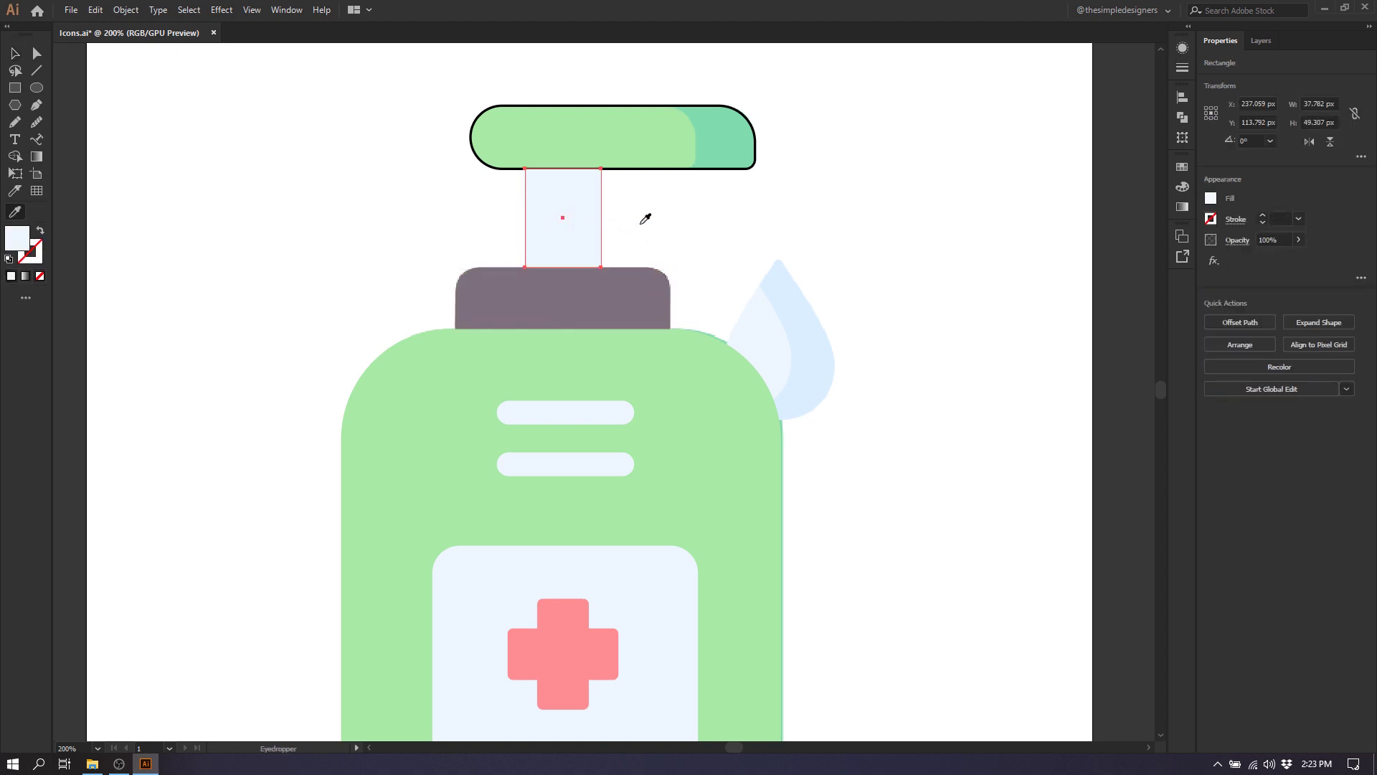
- Fill the pump head outline with the light green sampled from the bottle body using the Eyedropper
key("v")
left_click(700, 134)
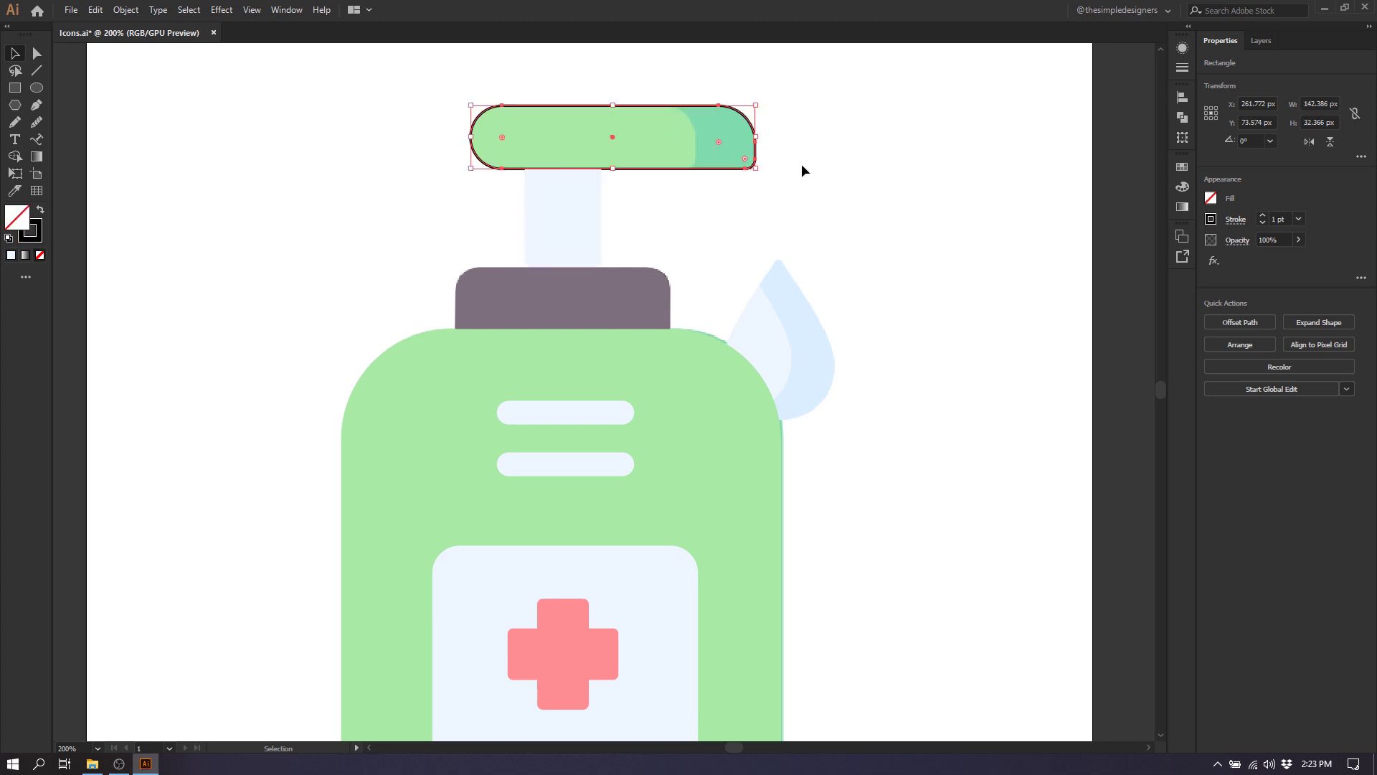
key("i")
left_click(709, 379)
key("v")
left_click(702, 234)
- Bring the green pump head to the front of the stacking order
left_click(620, 134)
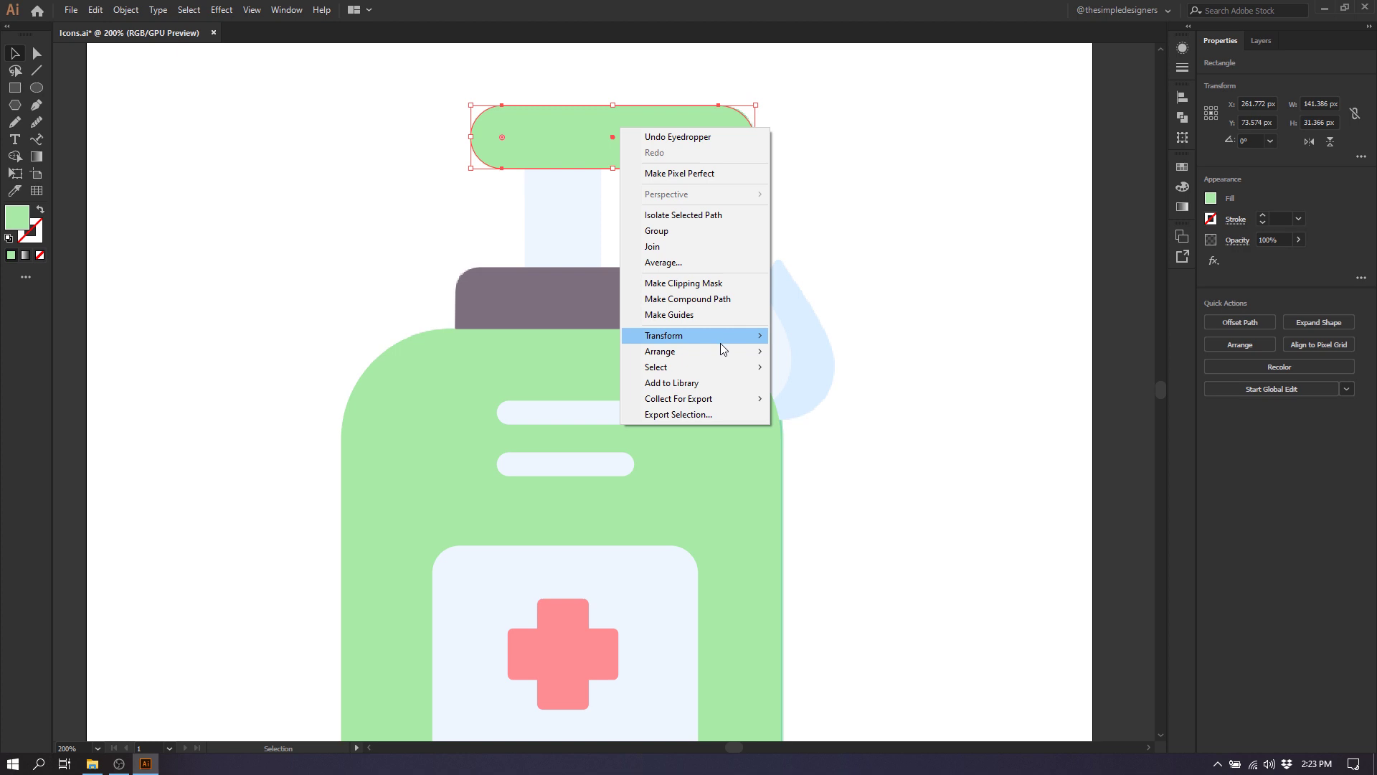
mouse_move(720, 351)
left_click(793, 351)
left_click(634, 188)
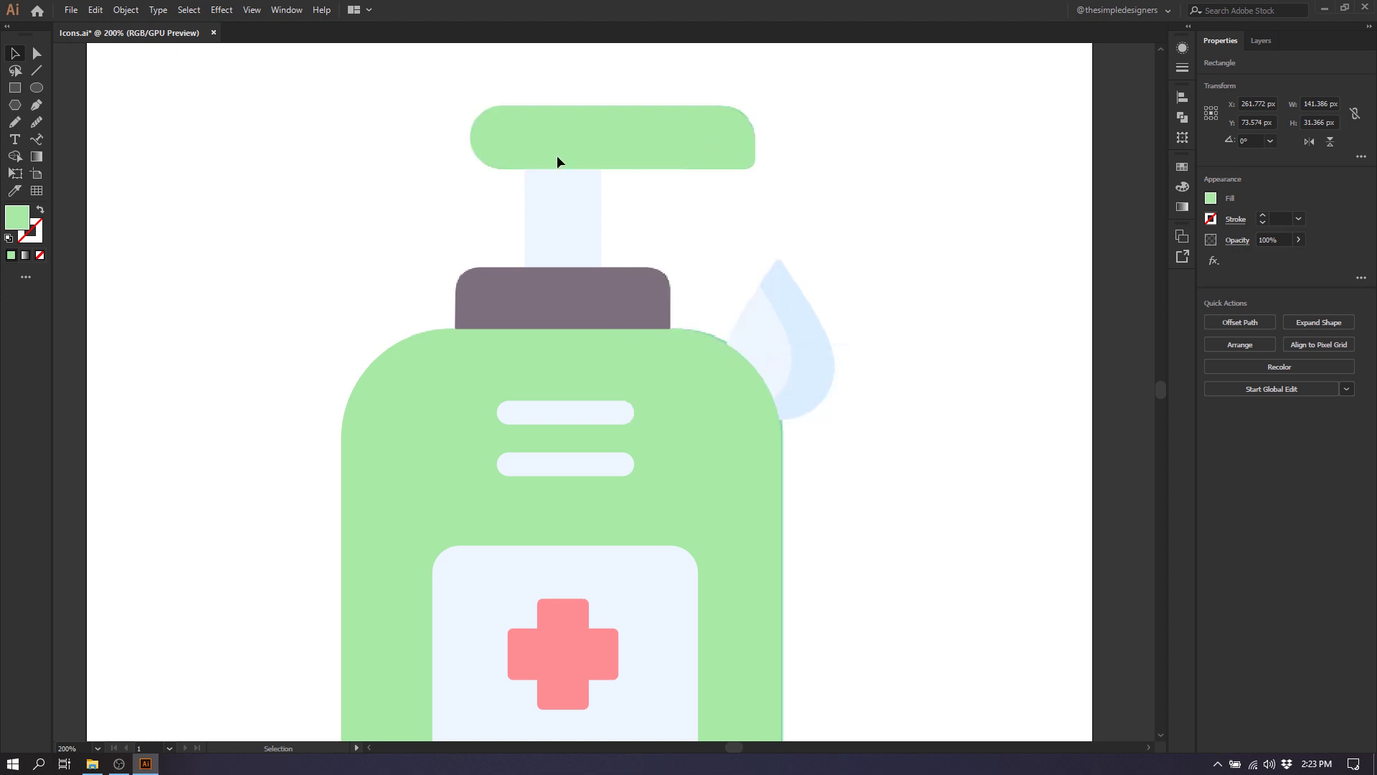
- Send the light blue pump neck to the back of the stacking order
left_click(610, 291)
left_click(559, 205)
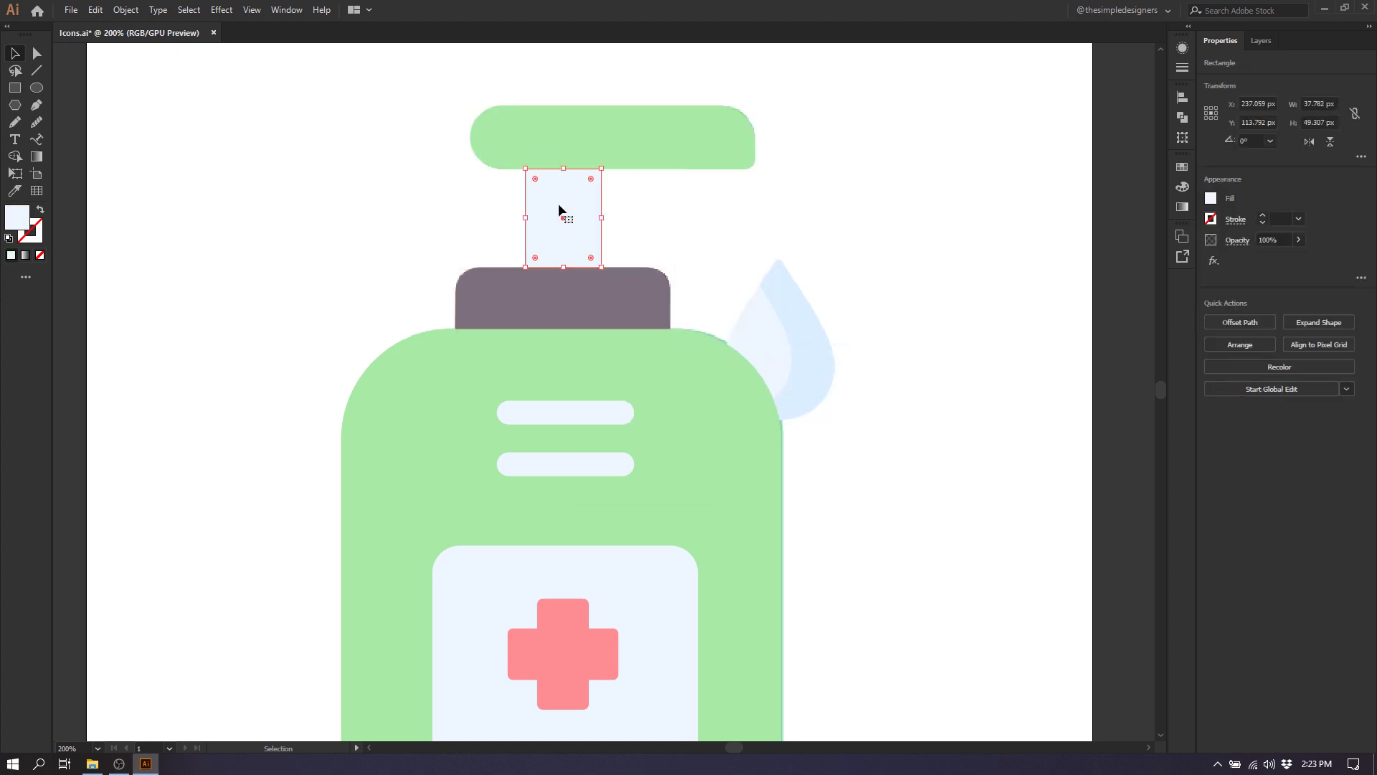
right_click(559, 205)
mouse_move(662, 427)
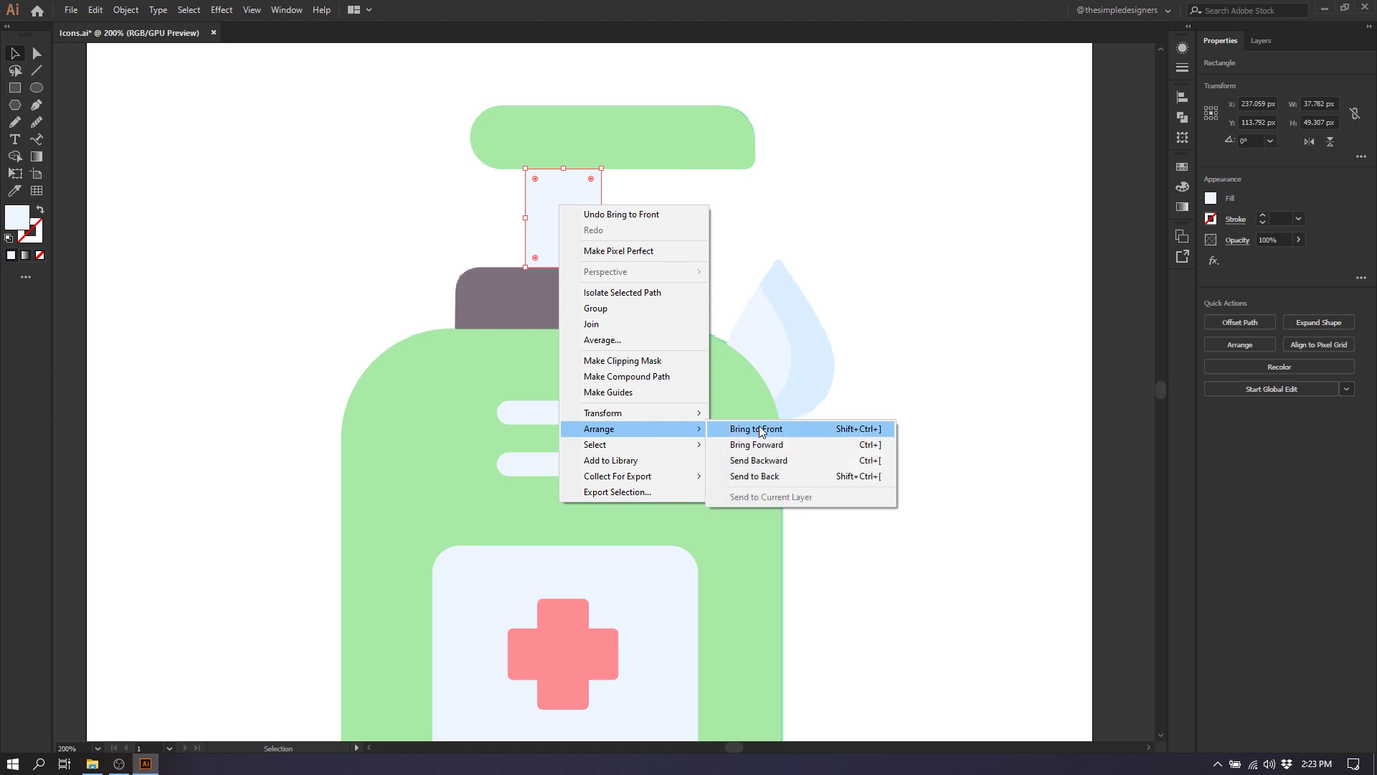
left_click(748, 477)
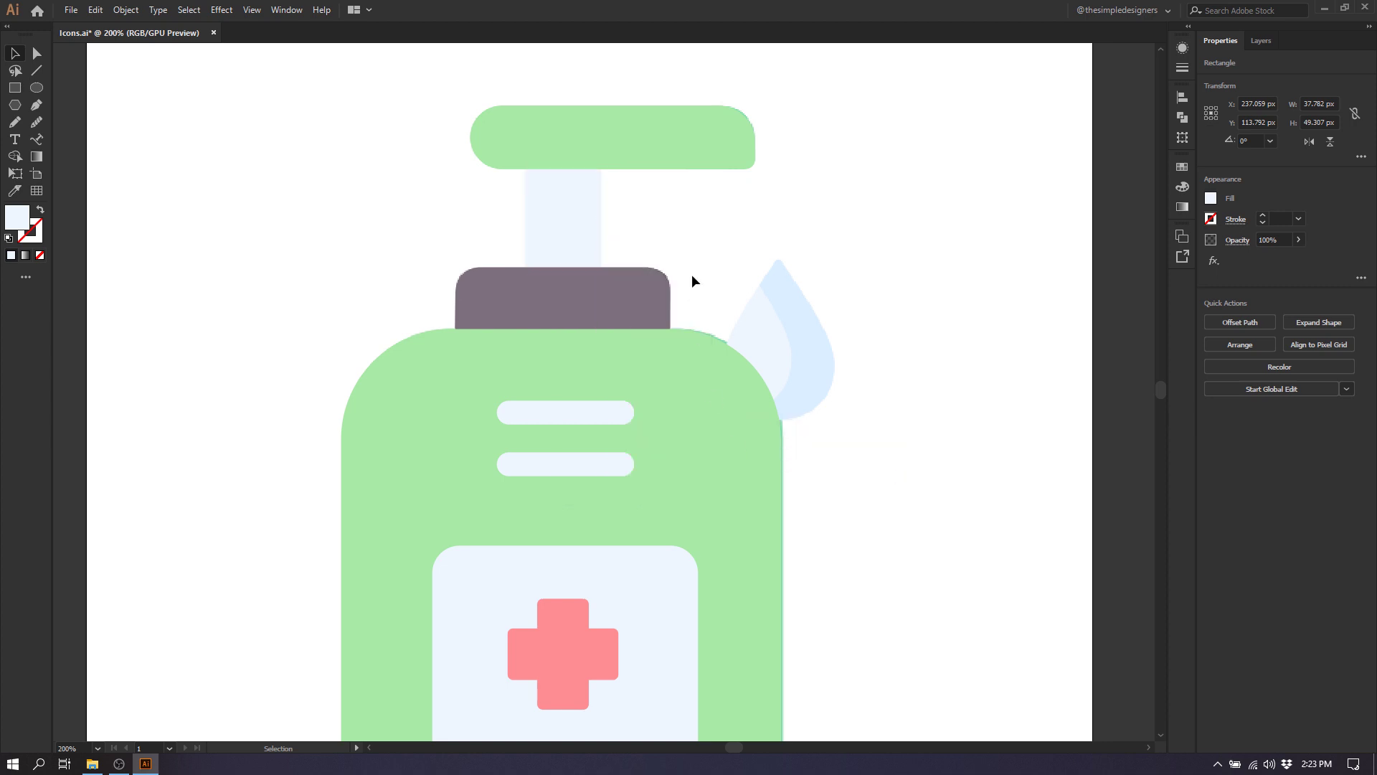
left_click(687, 255)
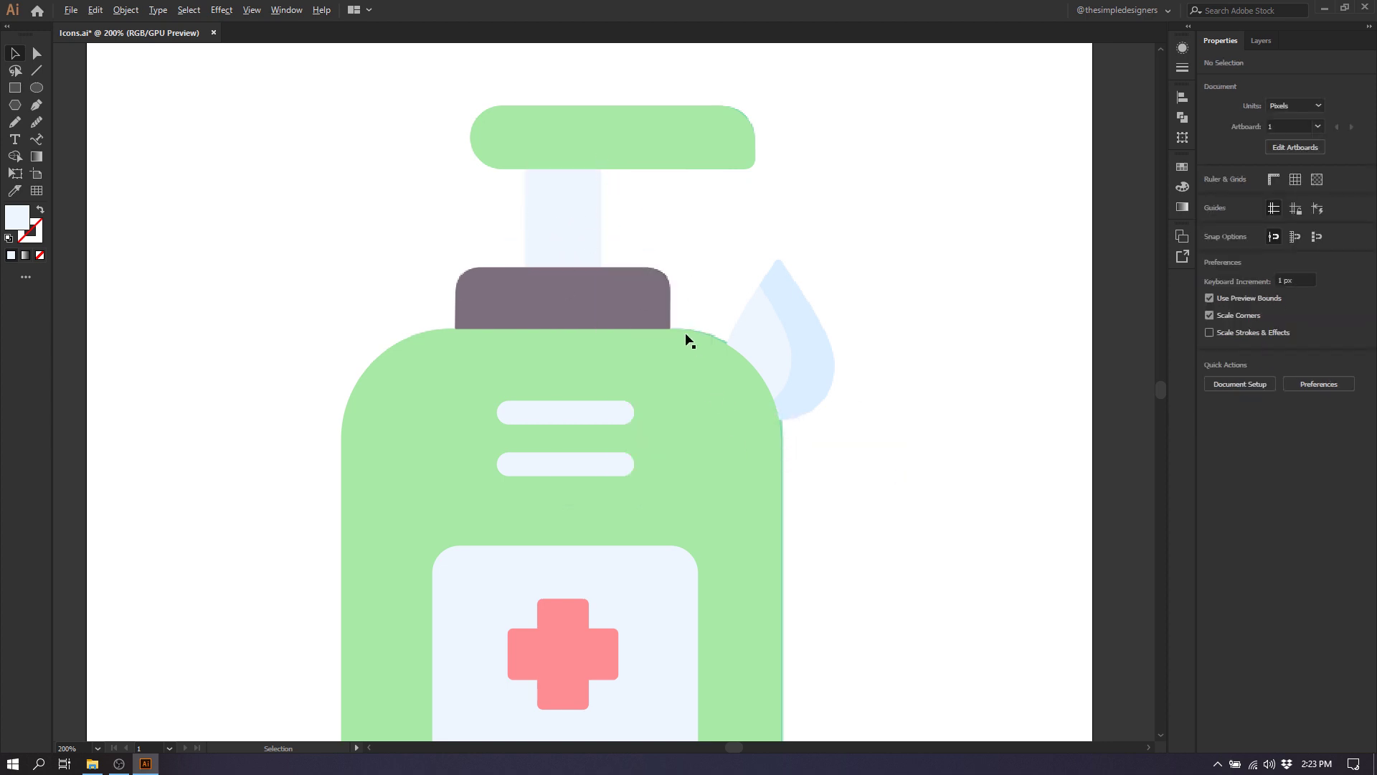
- Draw a circle about 56 px wide with the Ellipse tool and fit it over the reference droplet's round lower part
scroll(802, 419, "down", 3)
scroll(784, 355, "up", 3)
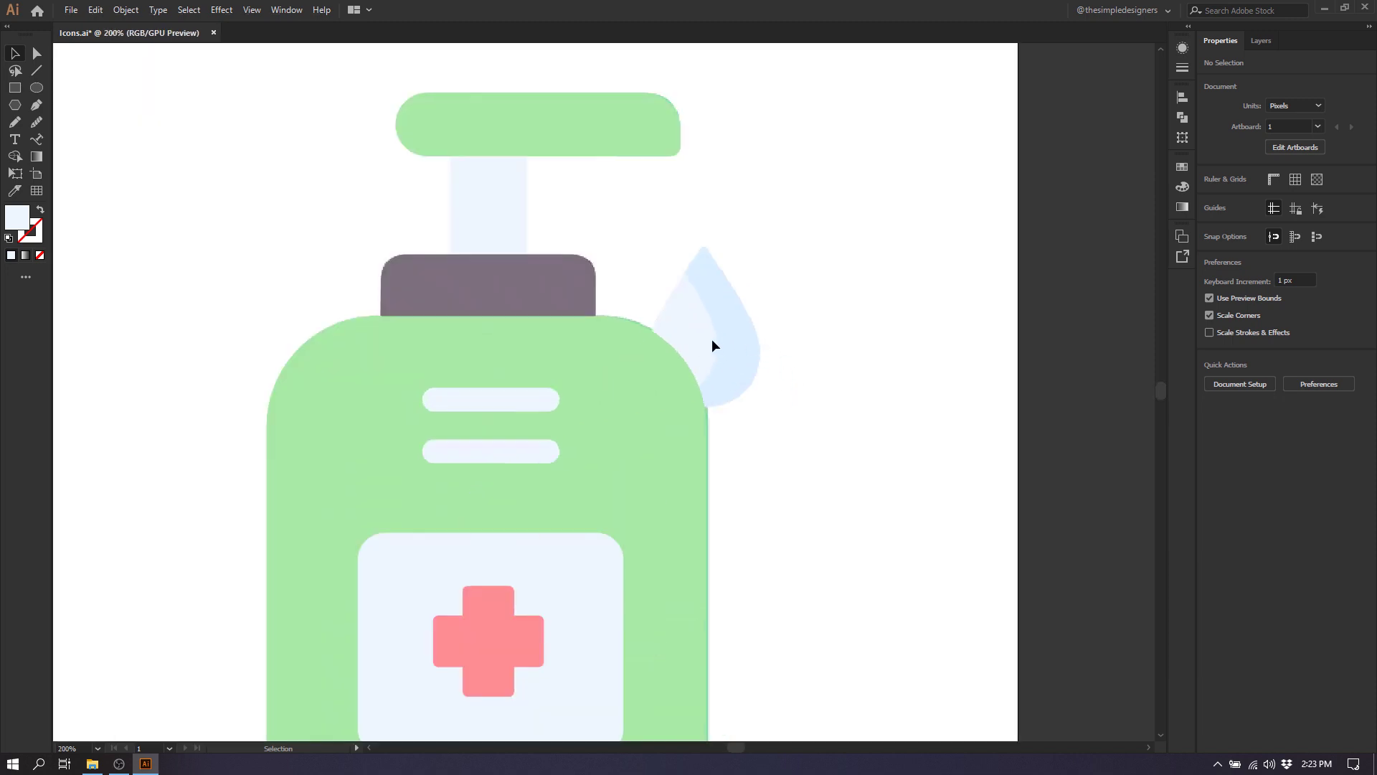
left_click(43, 87)
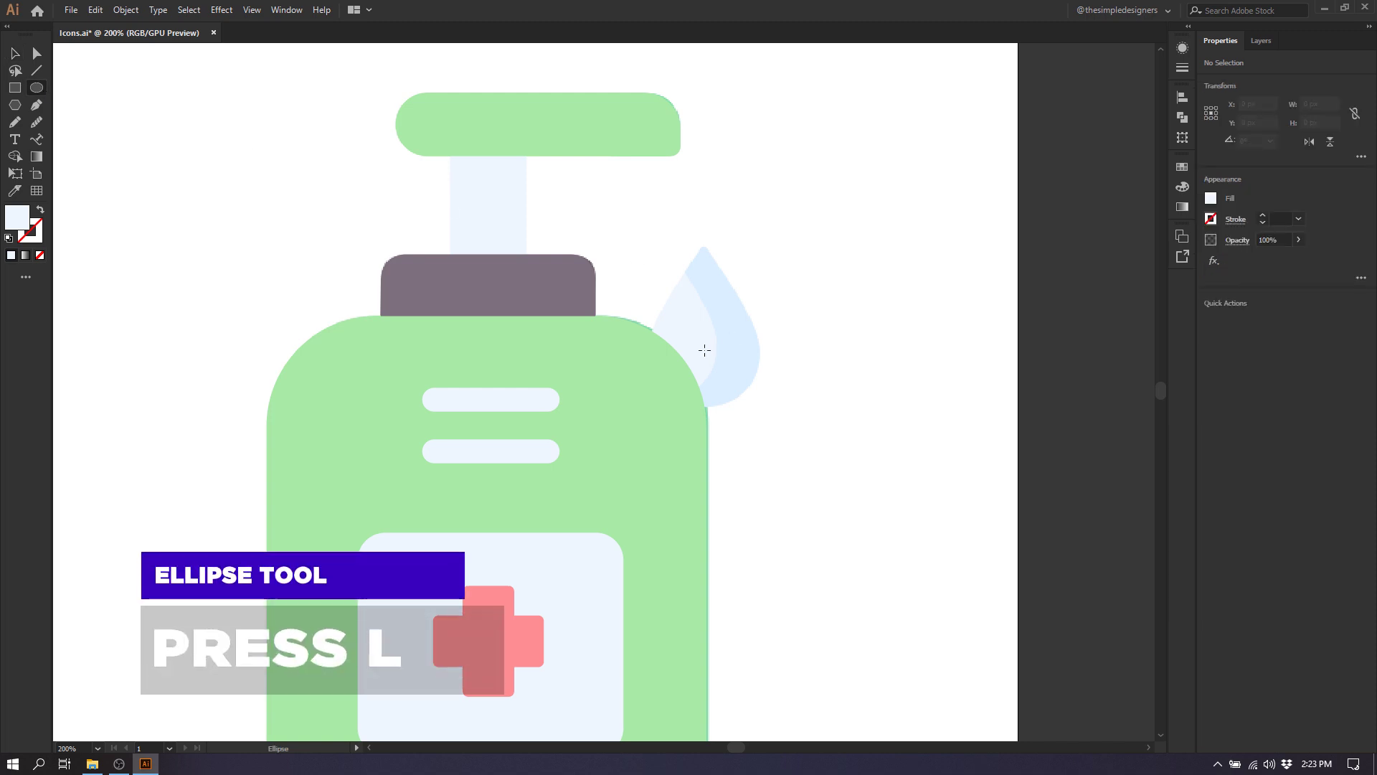
left_click_drag(703, 347, 647, 313)
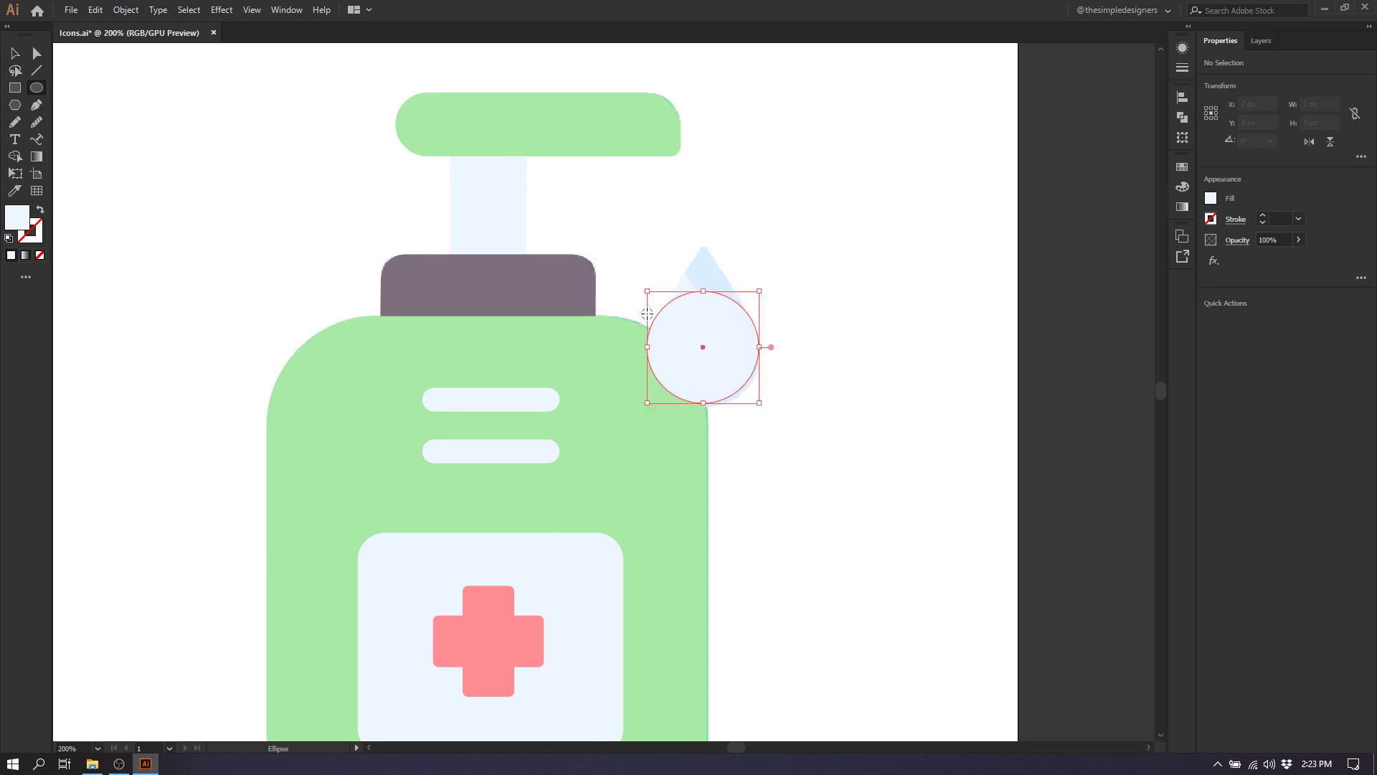
key("v")
left_click_drag(703, 343, 704, 353)
left_click(793, 273)
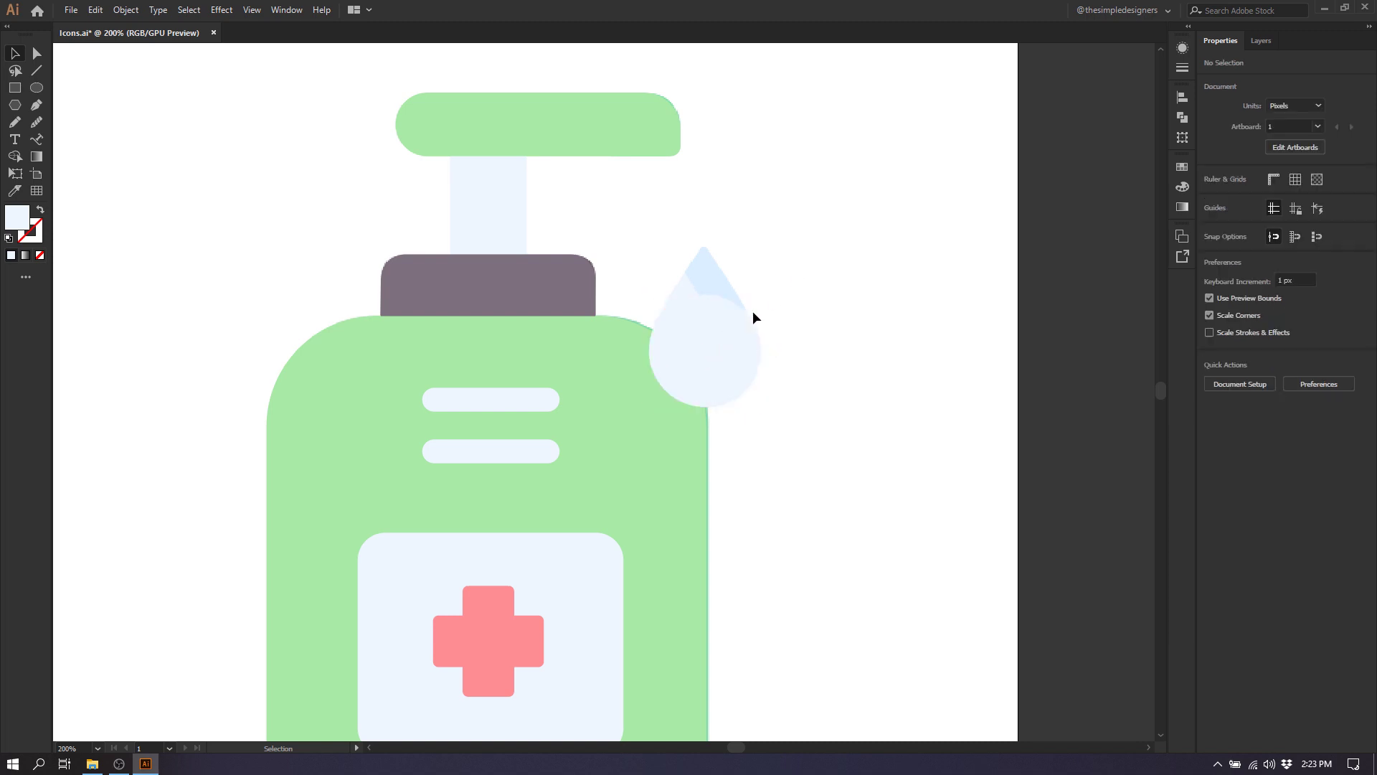
- Move the circle's top anchor up to the reference droplet's tip and convert that anchor to a corner
left_click(701, 357)
key("a")
left_click(705, 295)
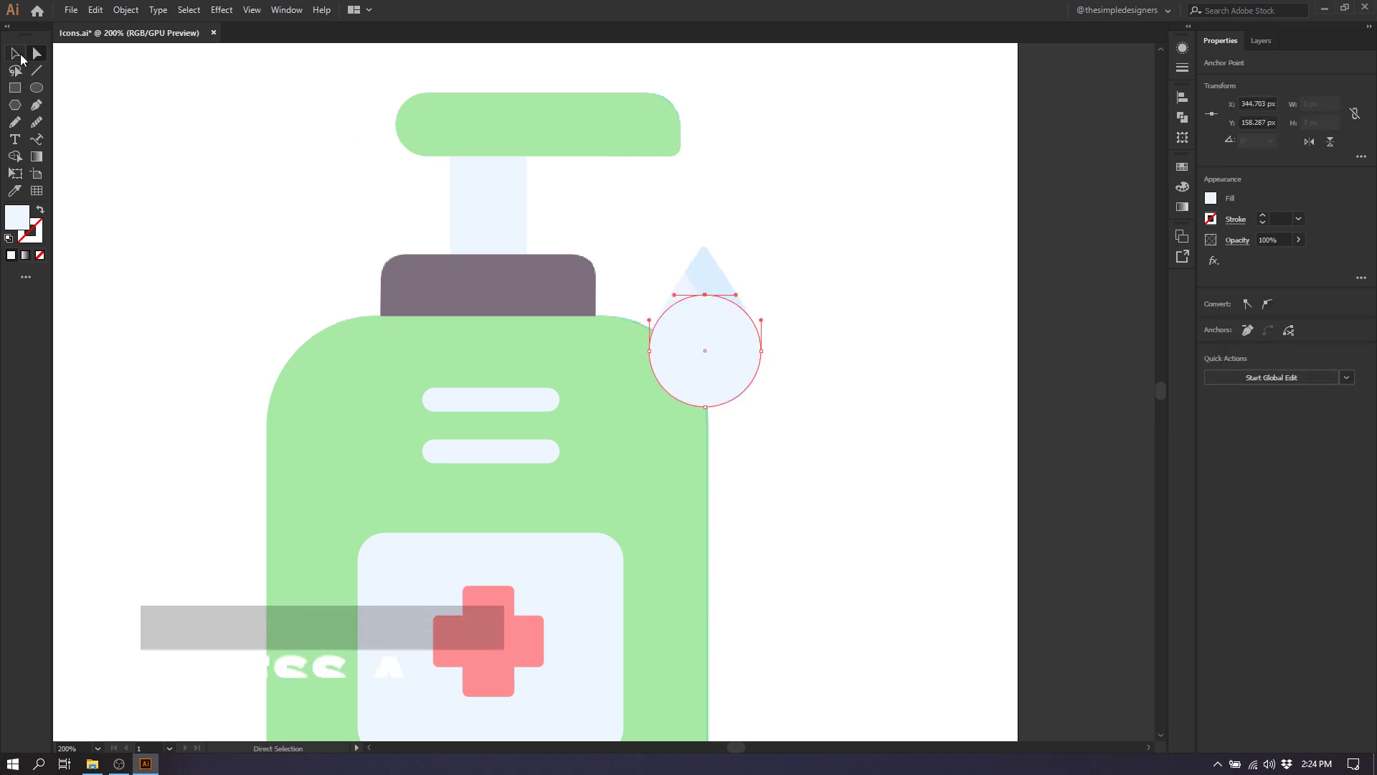
left_click_drag(705, 294, 703, 247)
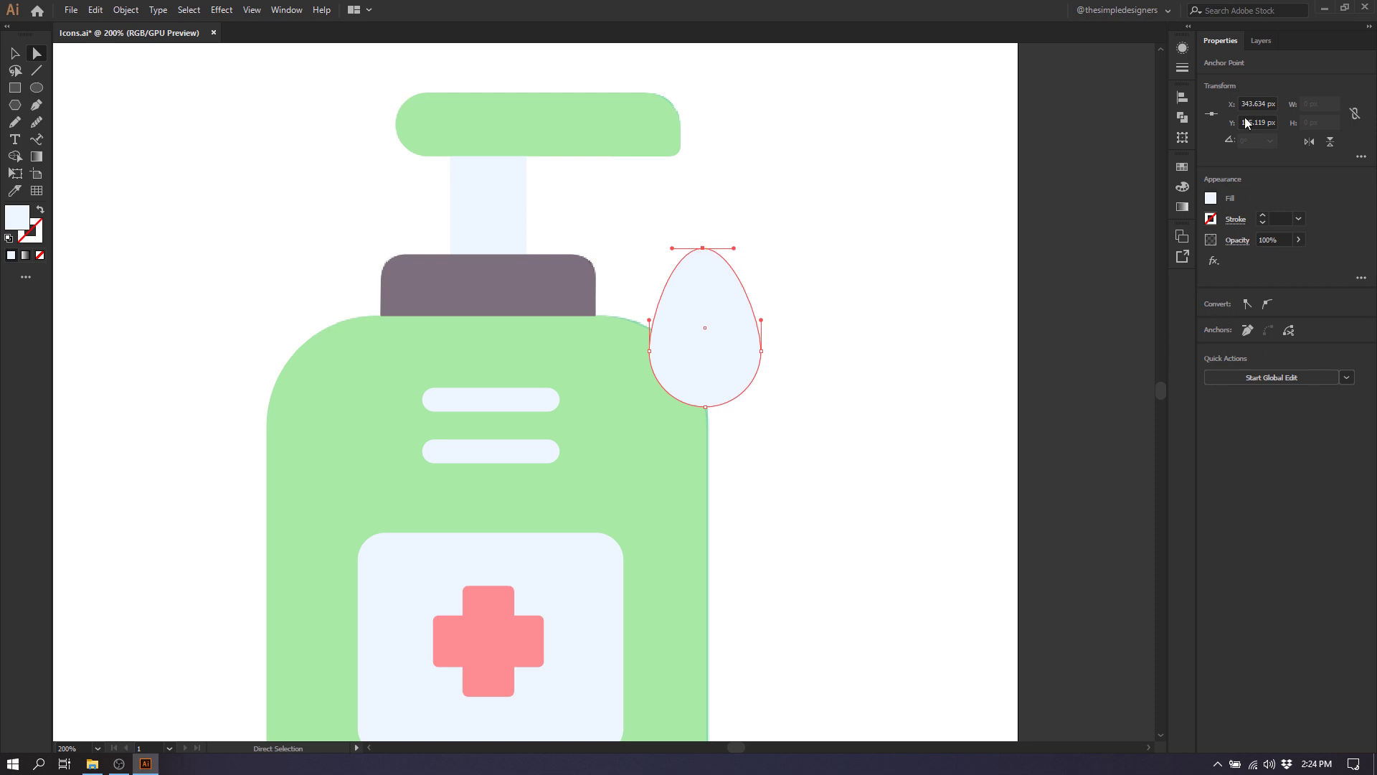
left_click(1248, 305)
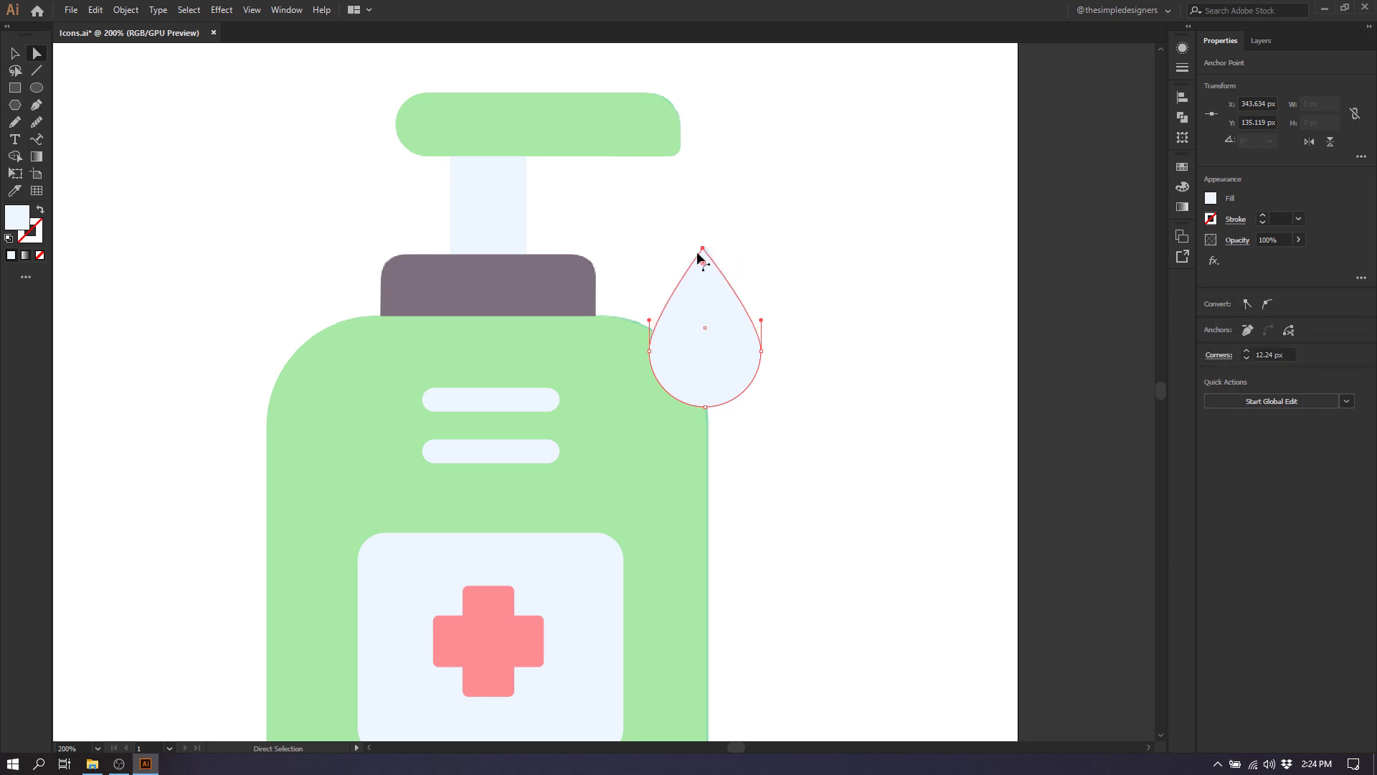
- Slightly round the droplet's pointed tip with the live corner
mouse_move(703, 263)
left_mouse_down()
mouse_move(709, 277)
mouse_move(702, 260)
left_mouse_up()
left_click(808, 227)
left_click(721, 335)
key("i")
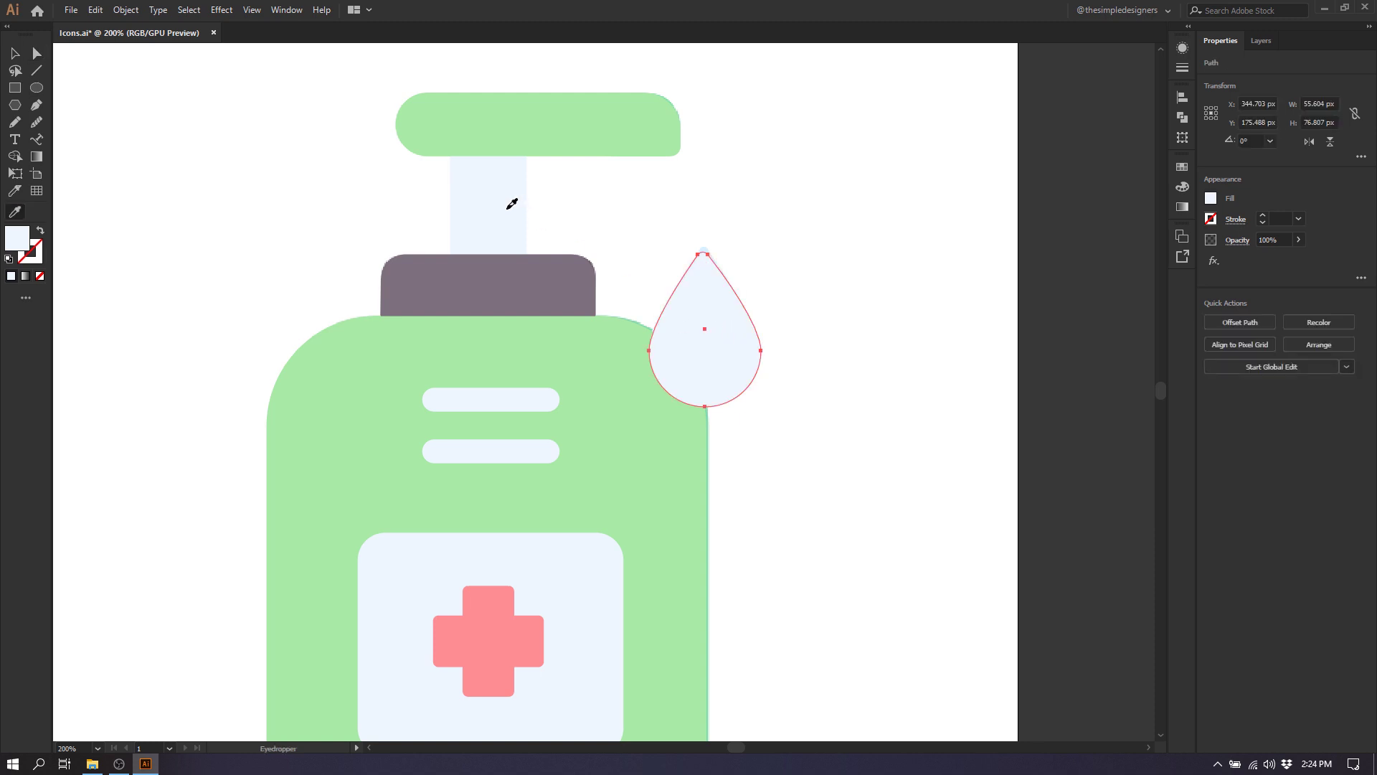
key("v")
left_click(792, 259)
- Compare the traced Icon1 layer with the reference by toggling its visibility, and hide the reference layer named Layer
scroll(743, 255, "down", 1)
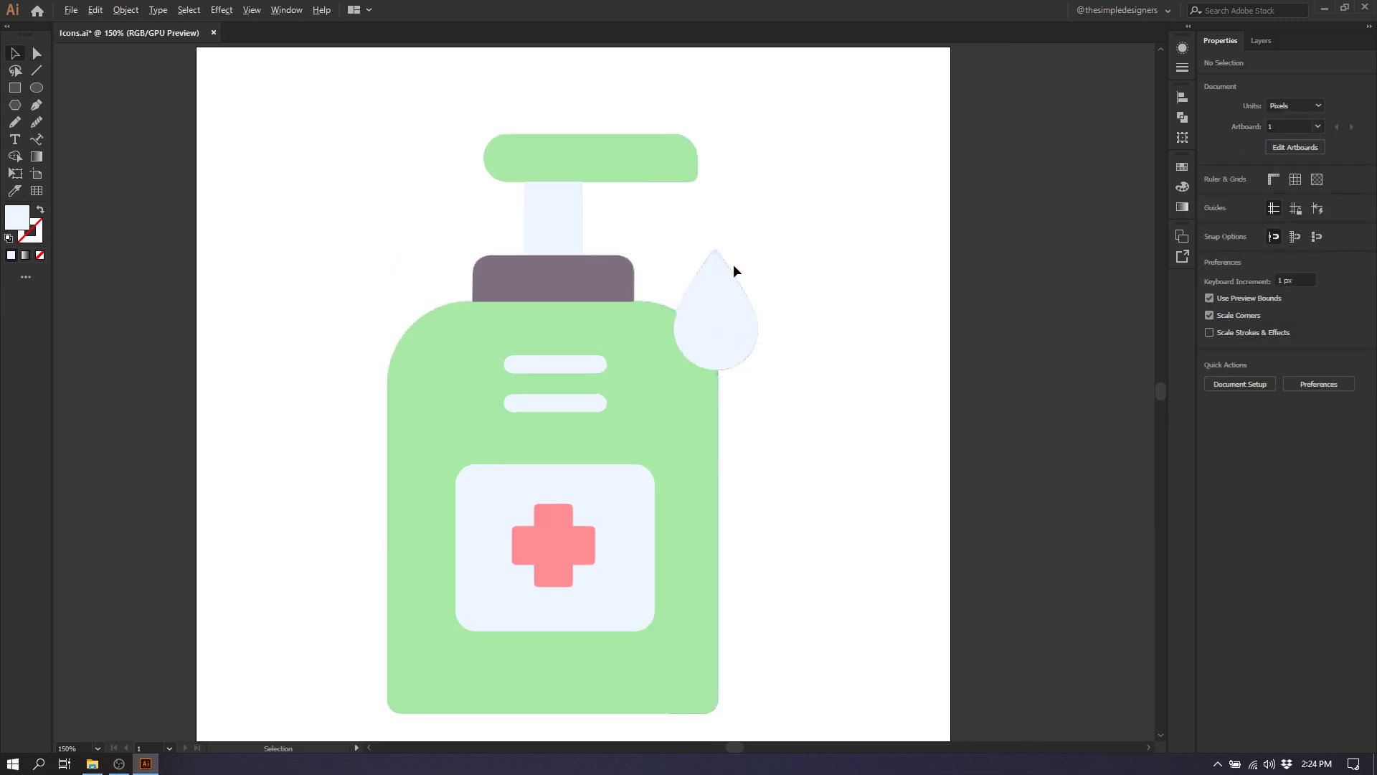
scroll(681, 308, "down", 2)
scroll(721, 379, "up", 2)
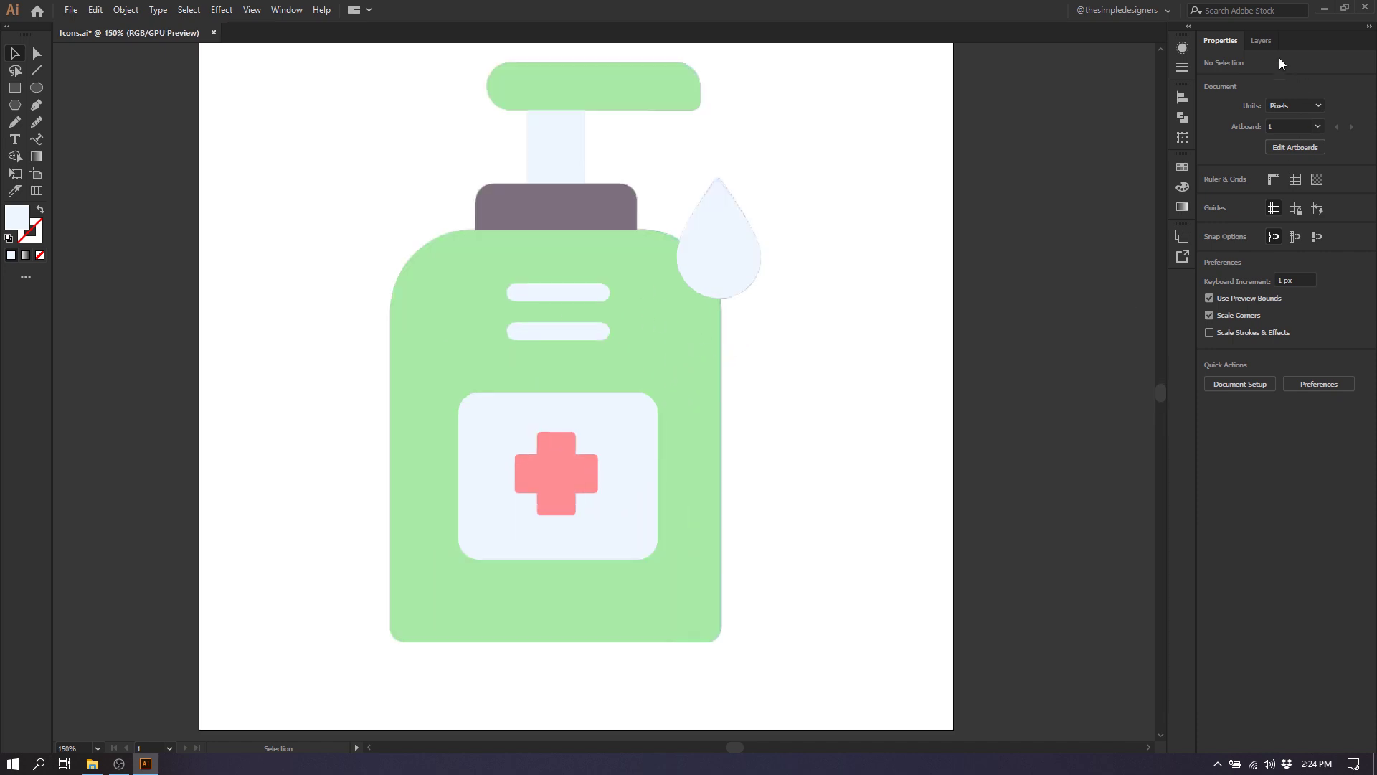
left_click(1262, 43)
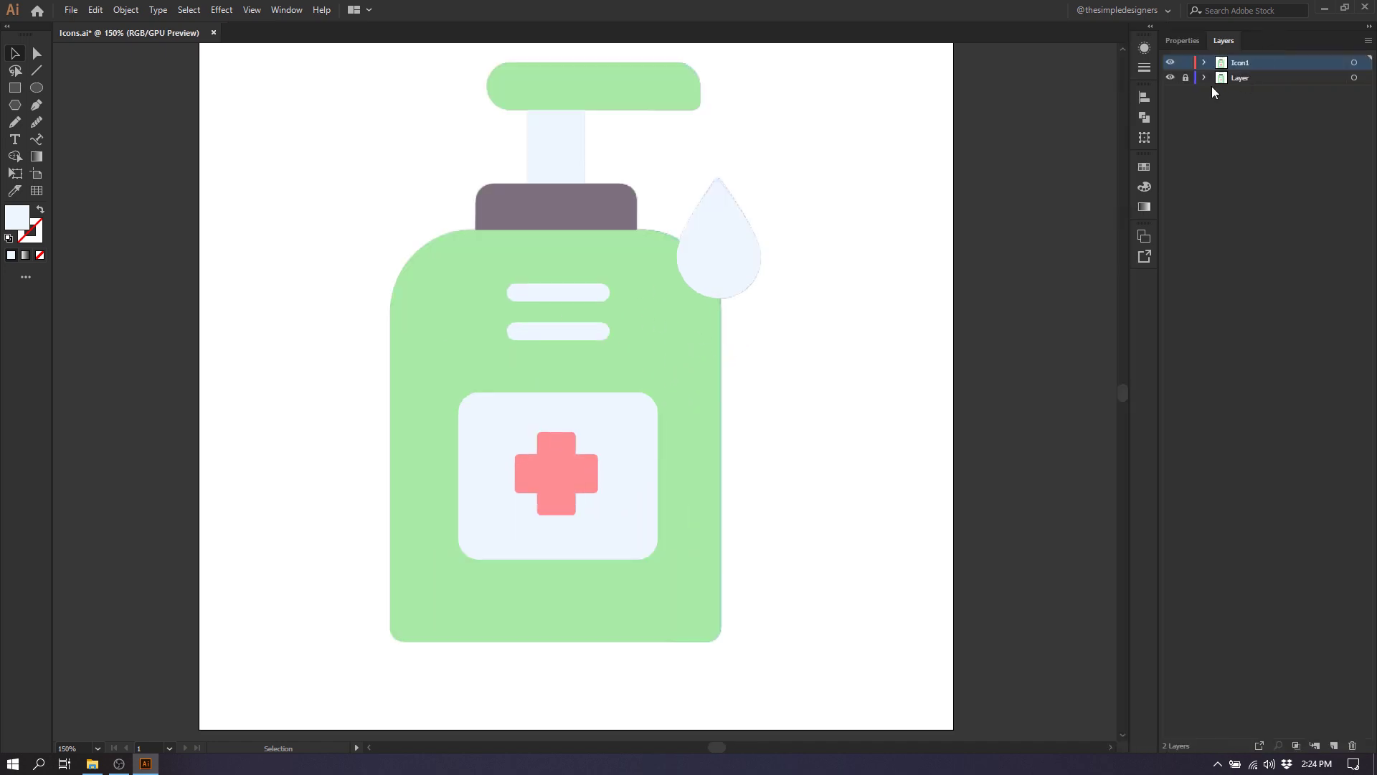
left_click(1172, 63)
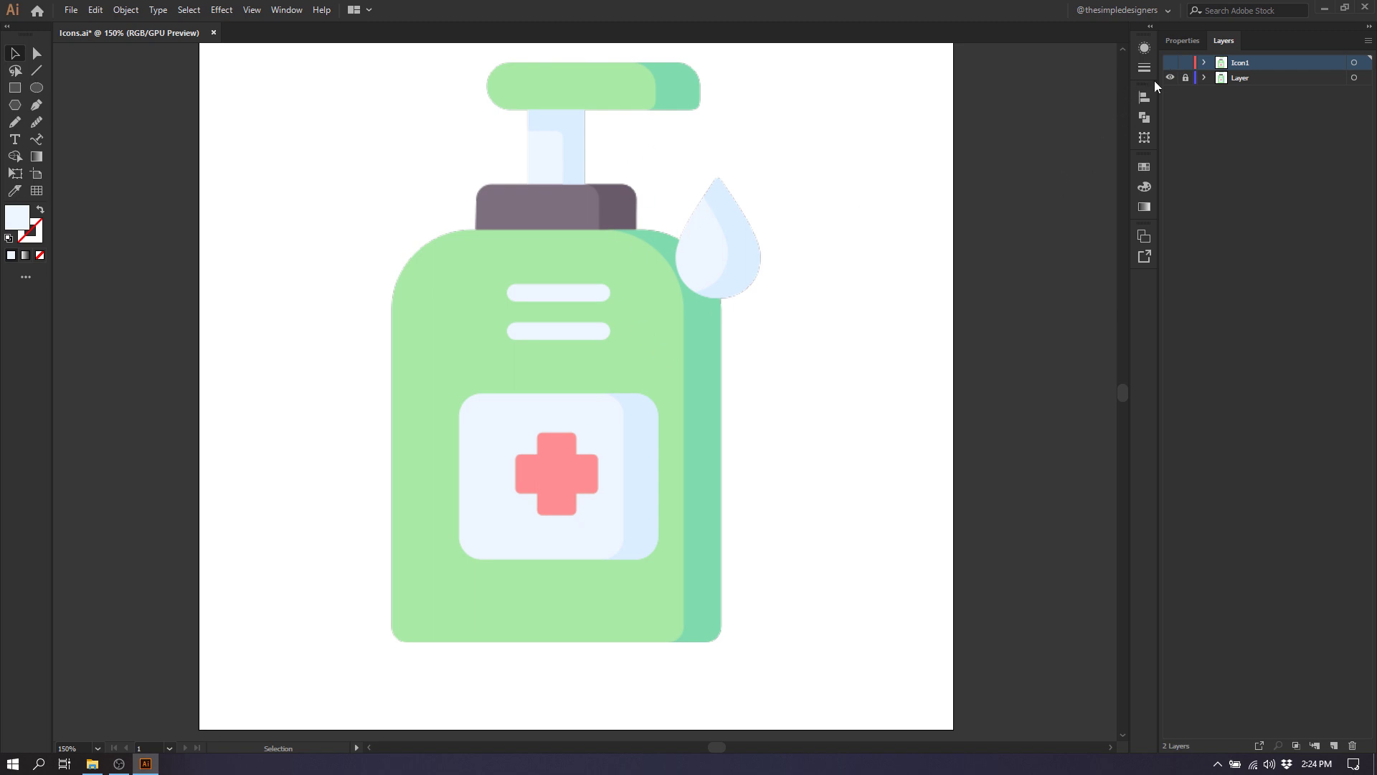
left_click(1171, 63)
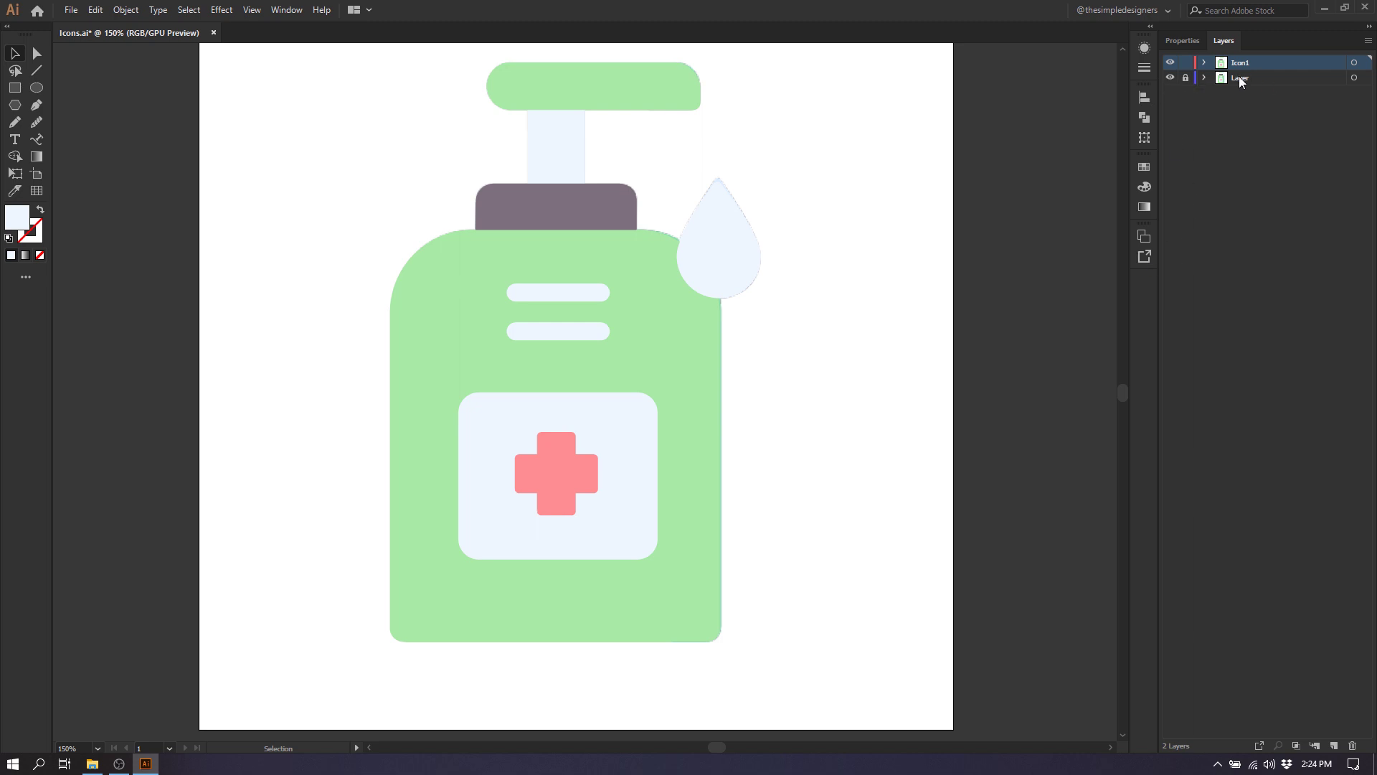
left_click(1172, 77)
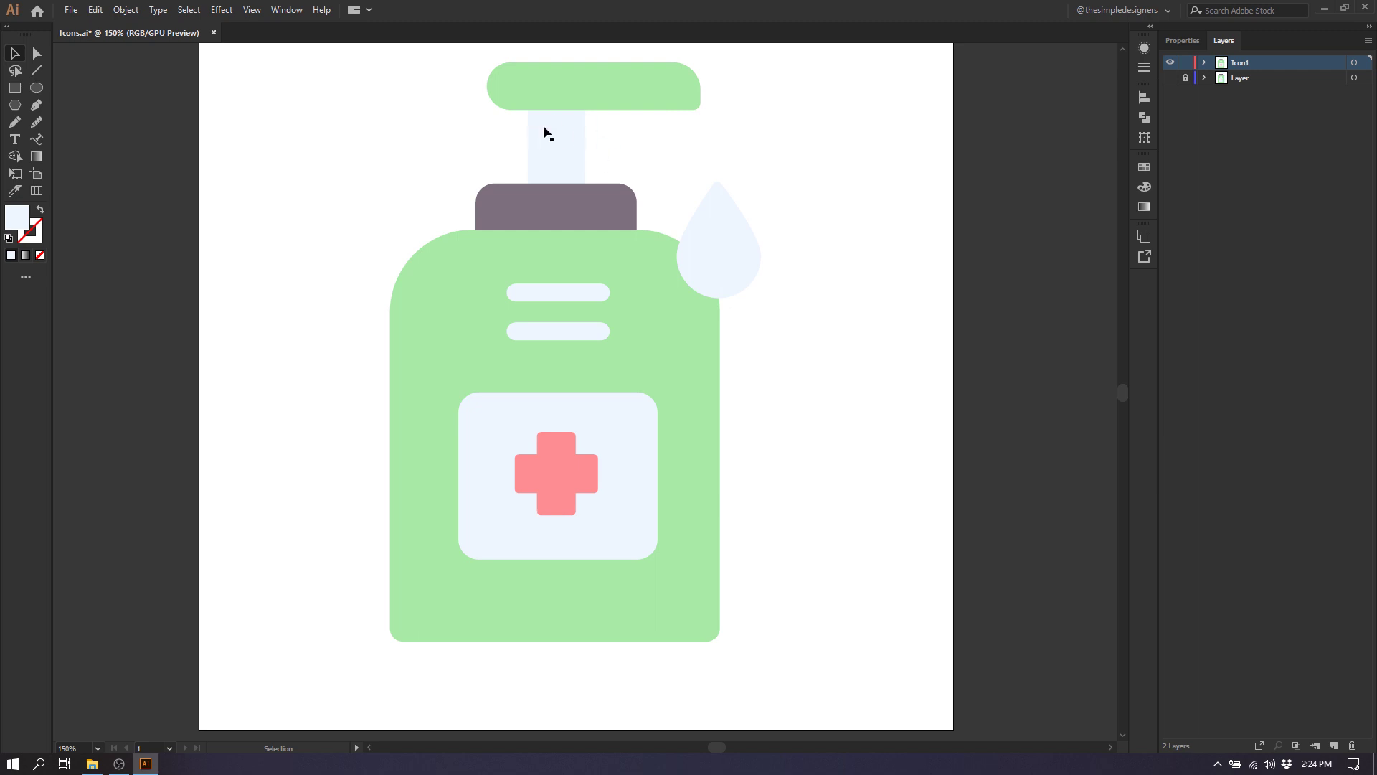
- Duplicate the droplet, offsetting the copy slightly up and to the left over the original
left_click(717, 248)
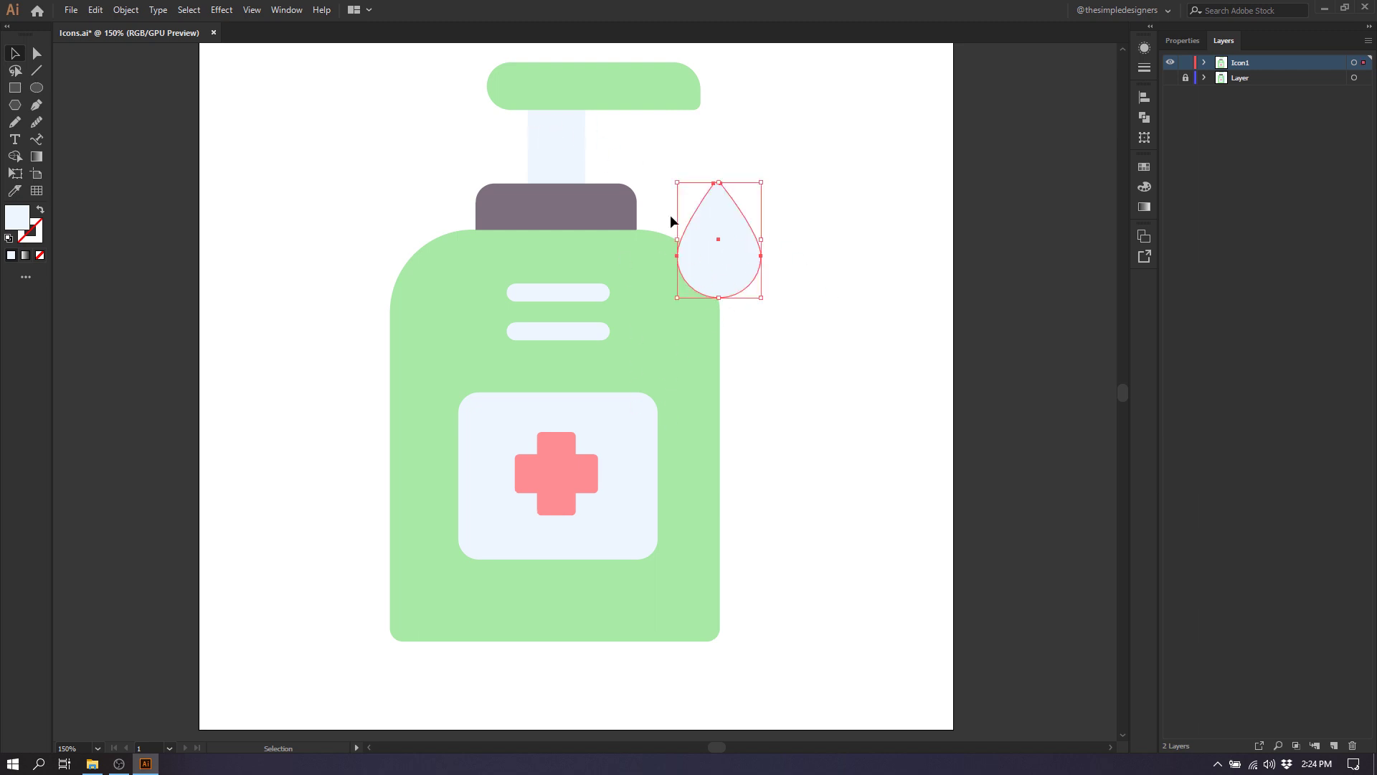
mouse_move(735, 261)
left_mouse_down()
mouse_move(700, 249)
mouse_move(701, 224)
mouse_move(739, 264)
mouse_move(695, 254)
mouse_move(722, 270)
mouse_move(695, 203)
mouse_move(710, 255)
left_mouse_up()
left_click(833, 244)
left_click(744, 263)
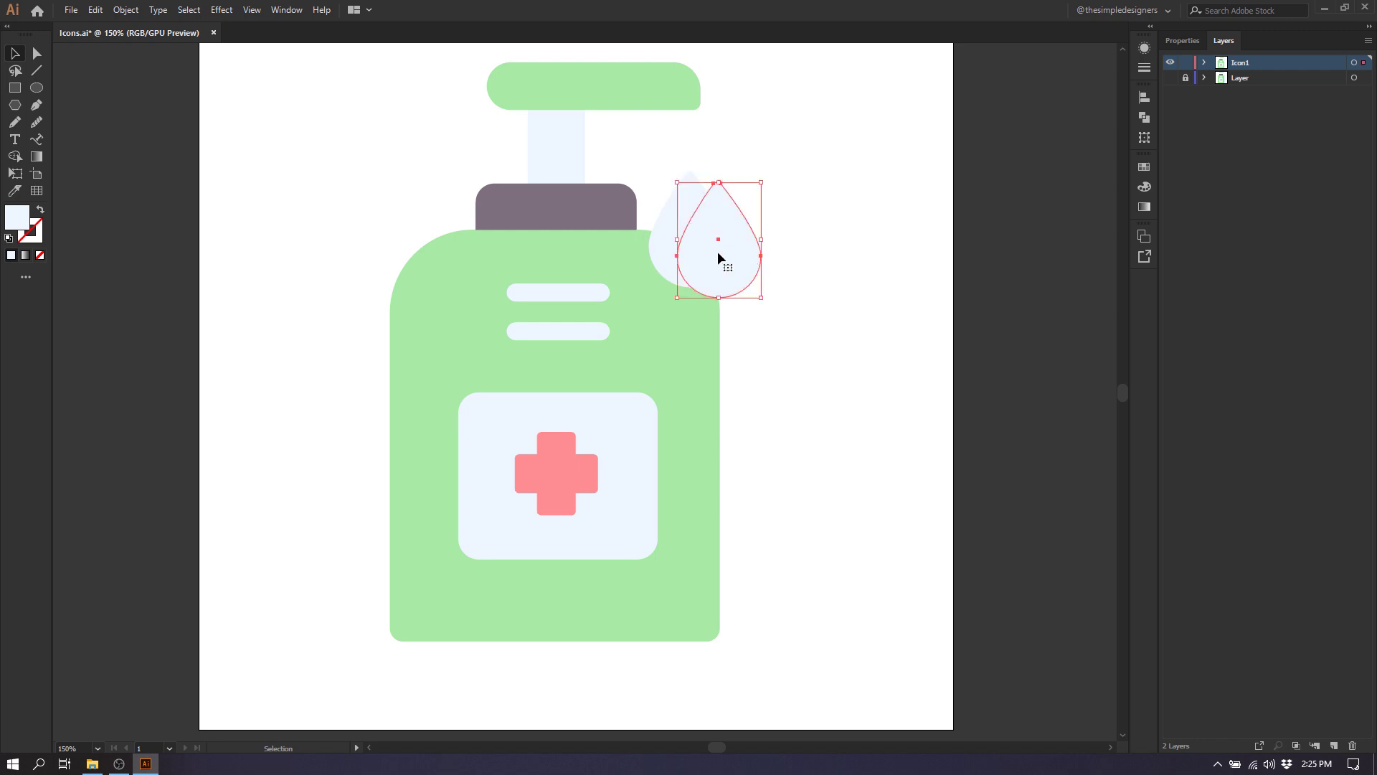
left_click(667, 240)
left_click(816, 263)
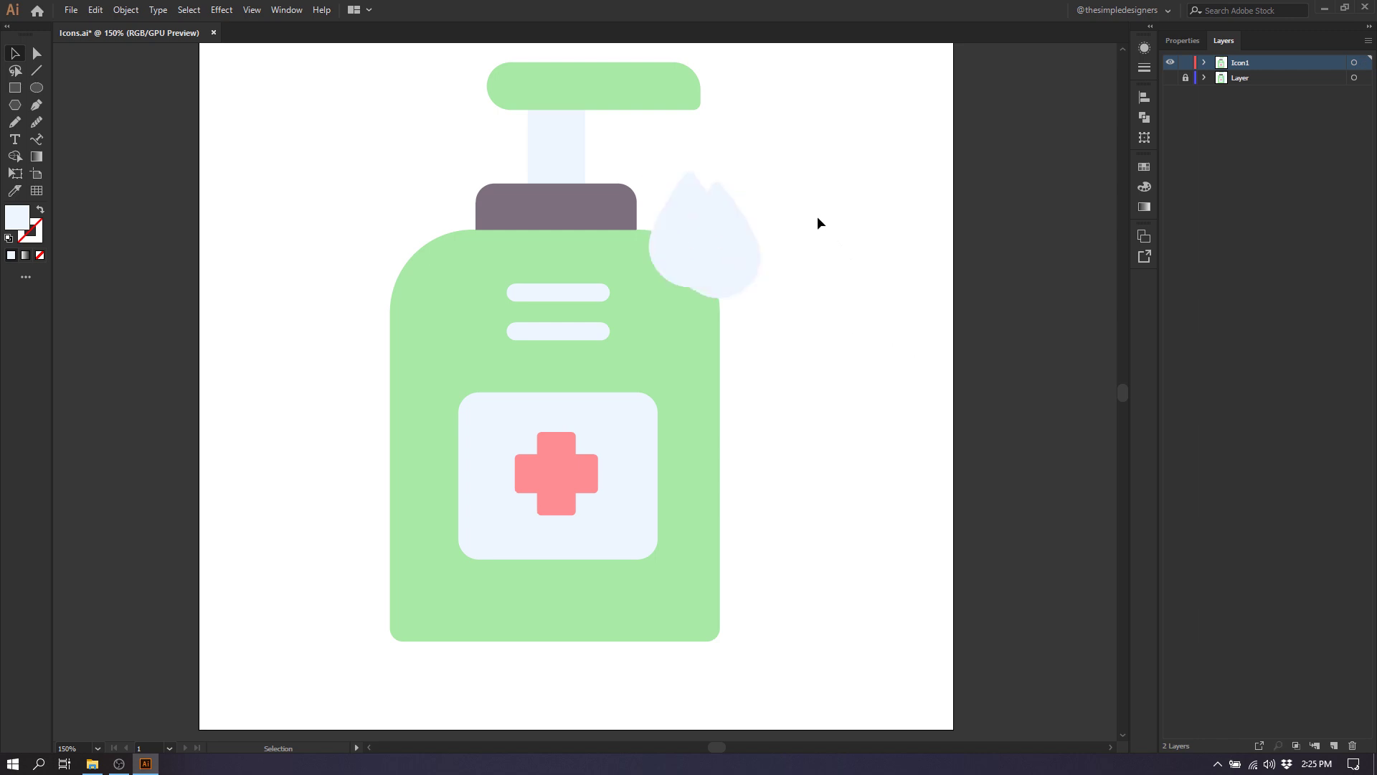
- Select both droplets and remove the copy's part outside the original with the Shape Builder tool
left_click_drag(713, 203, 692, 188)
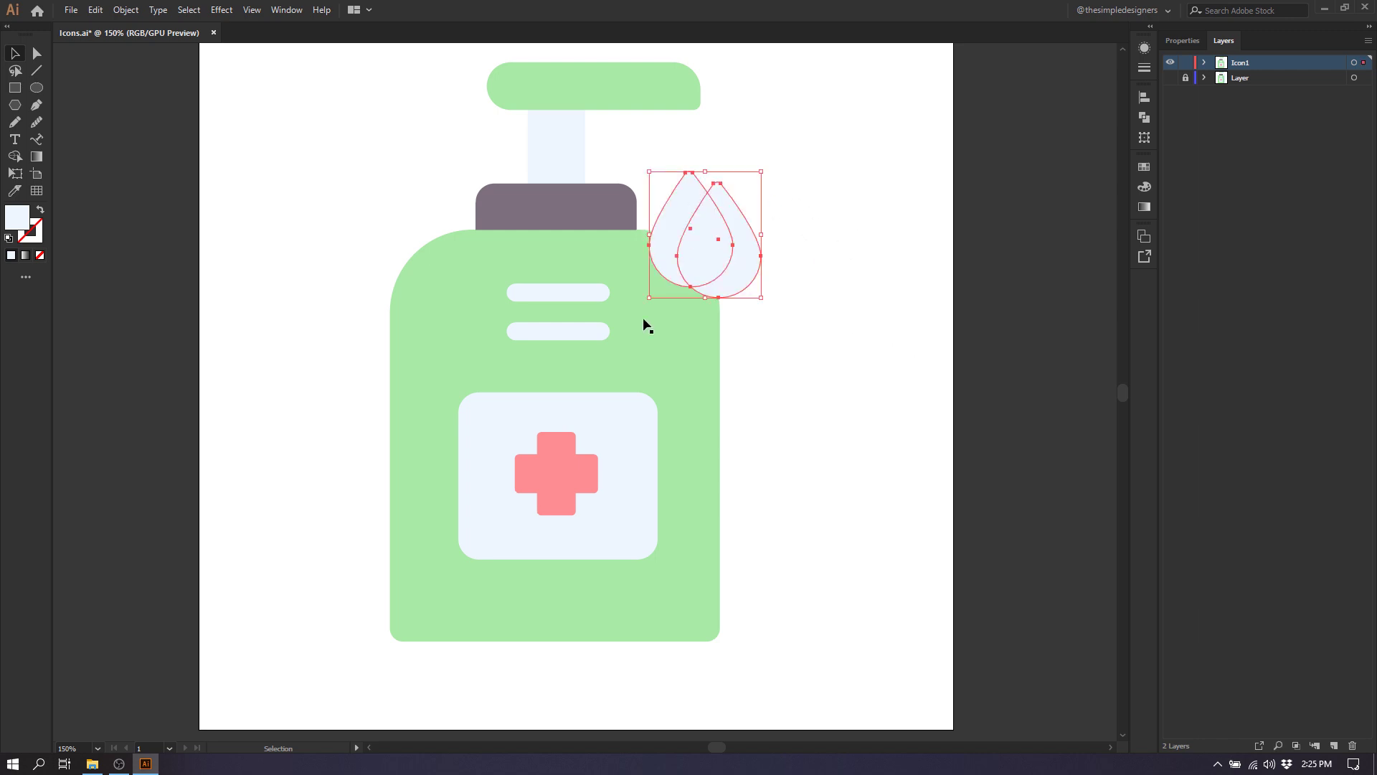
left_click(14, 158)
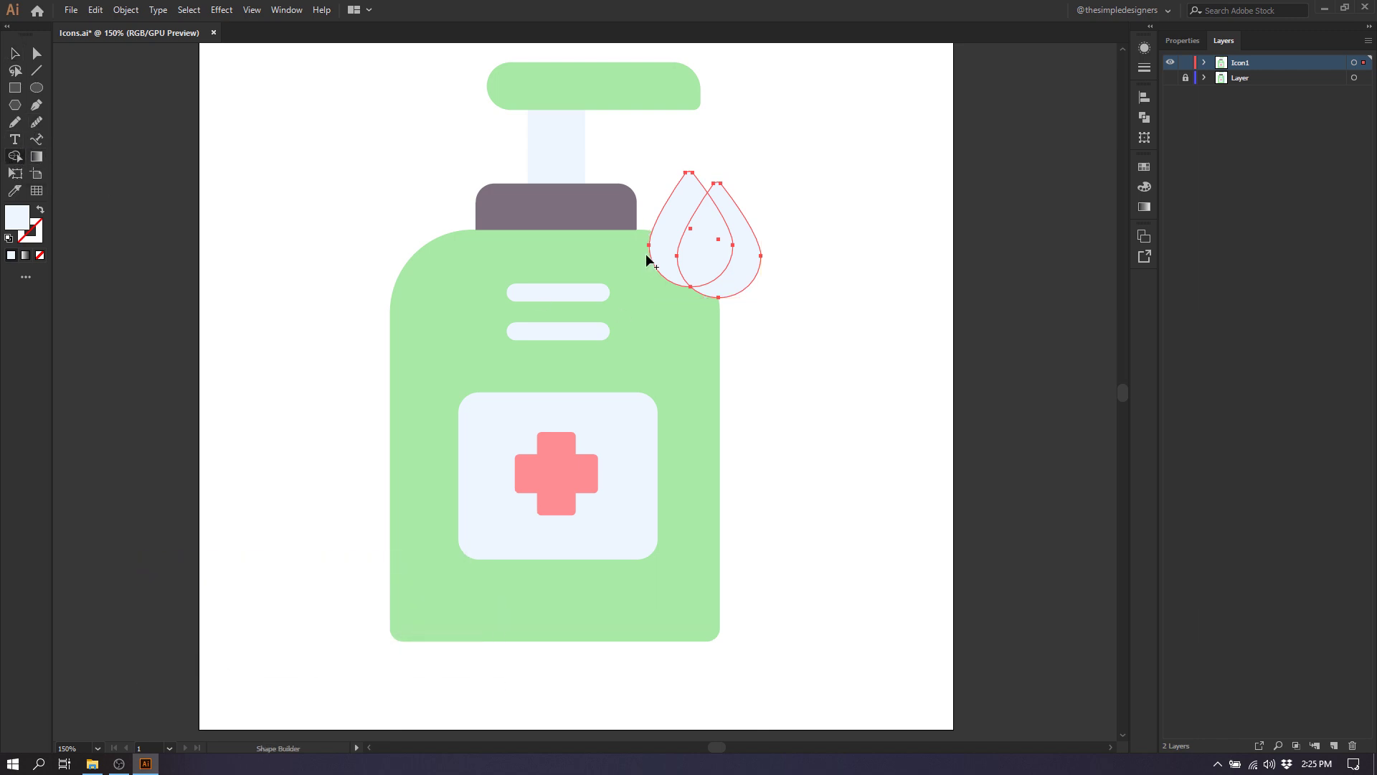
left_click(675, 215, "alt")
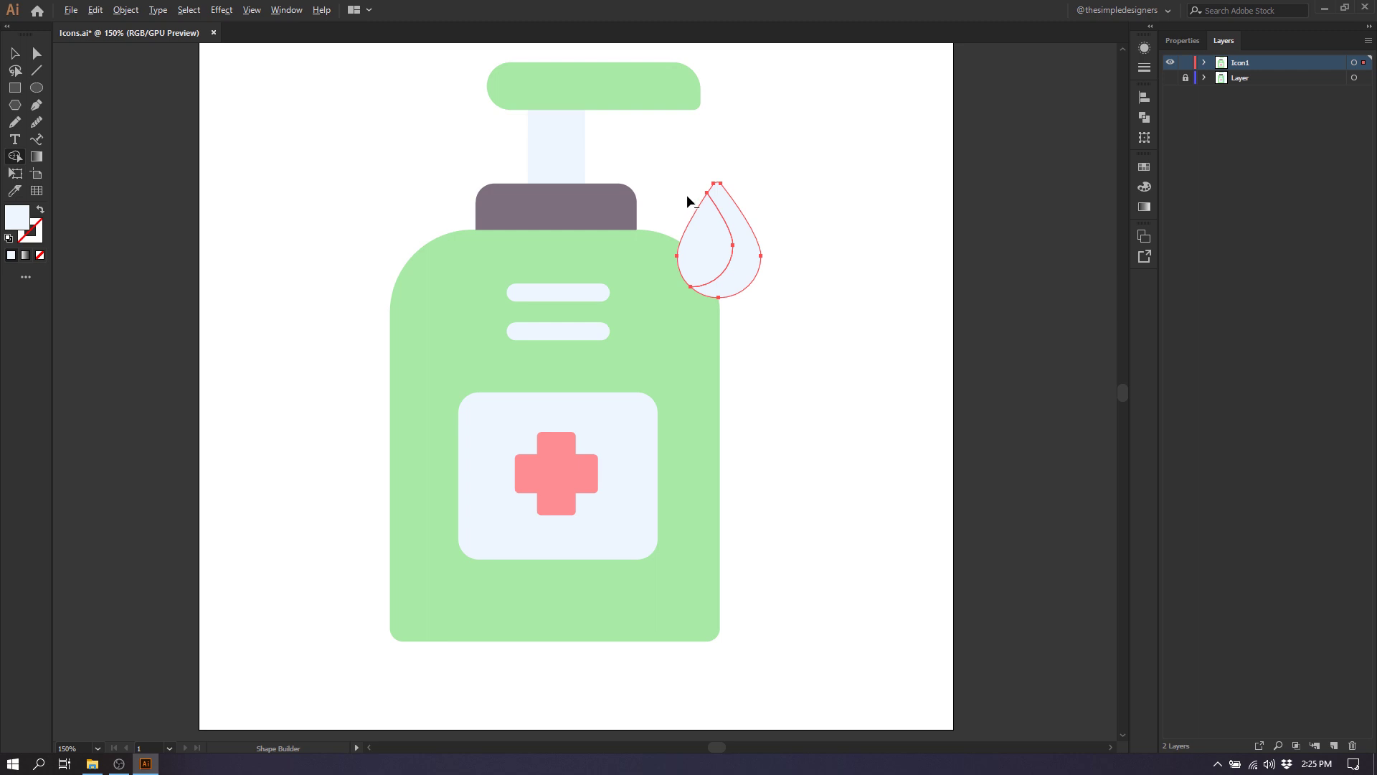
key("alt+v")
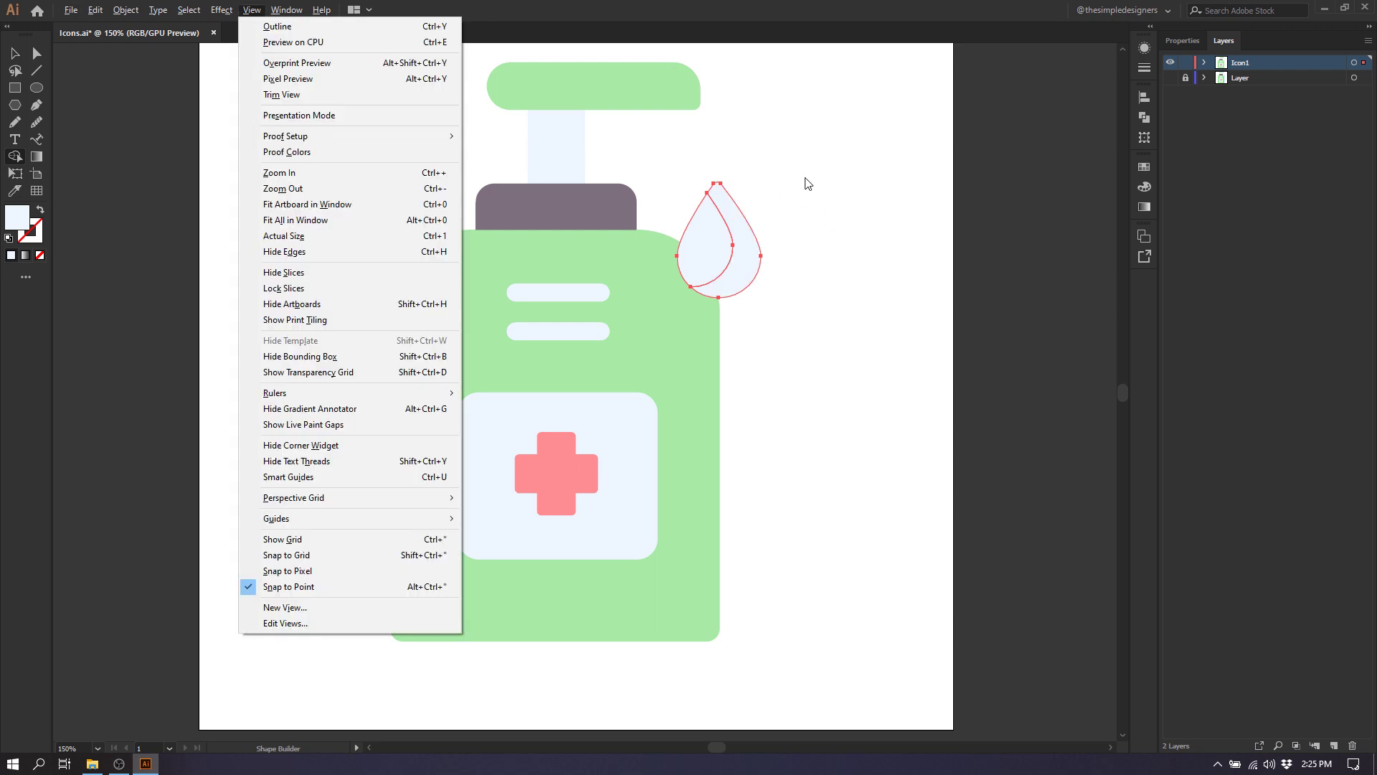
key("Escape")
key("alt+v")
key("Escape")
left_click(15, 54)
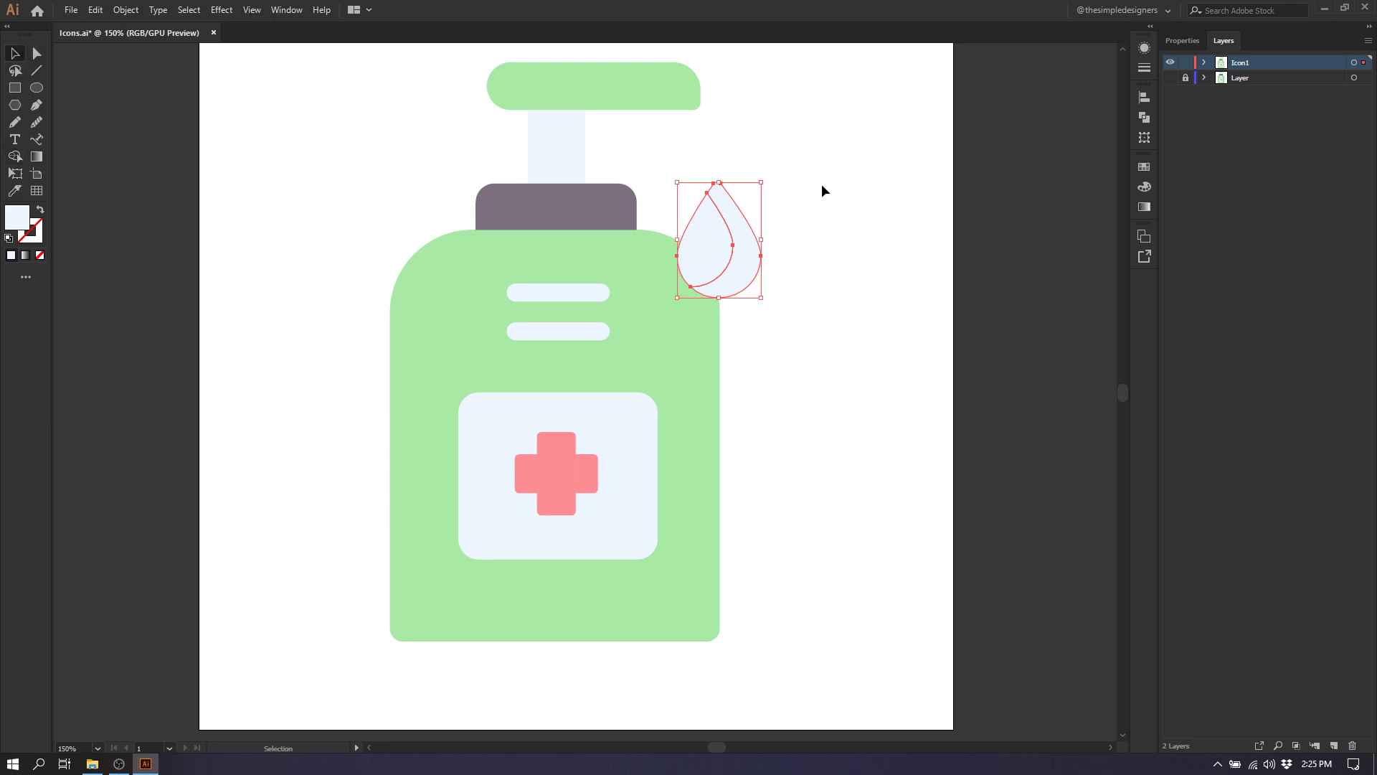
- Recolour the droplet's crescent in HSB with about 17% saturation and 96% brightness for a darker blue shade
left_click_drag(746, 259, 767, 267)
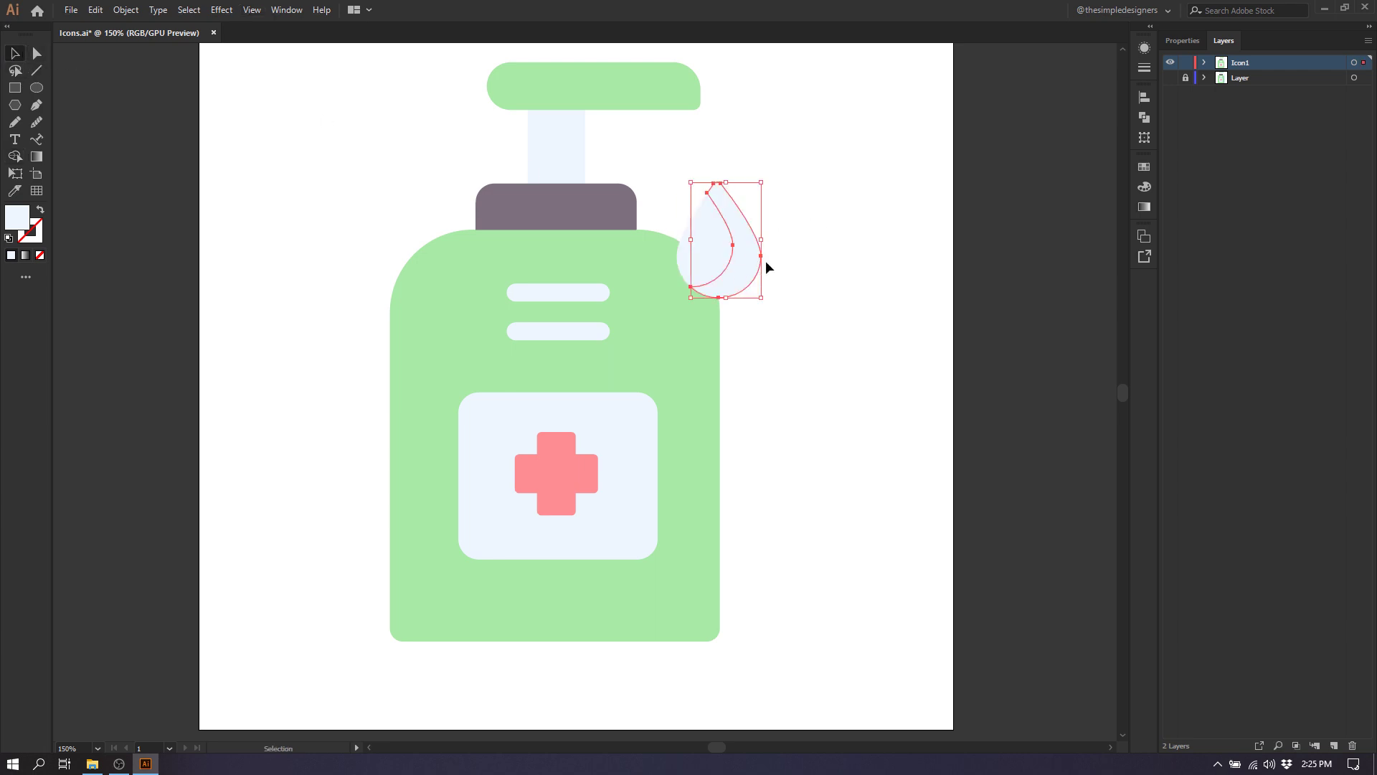
left_click(1145, 188)
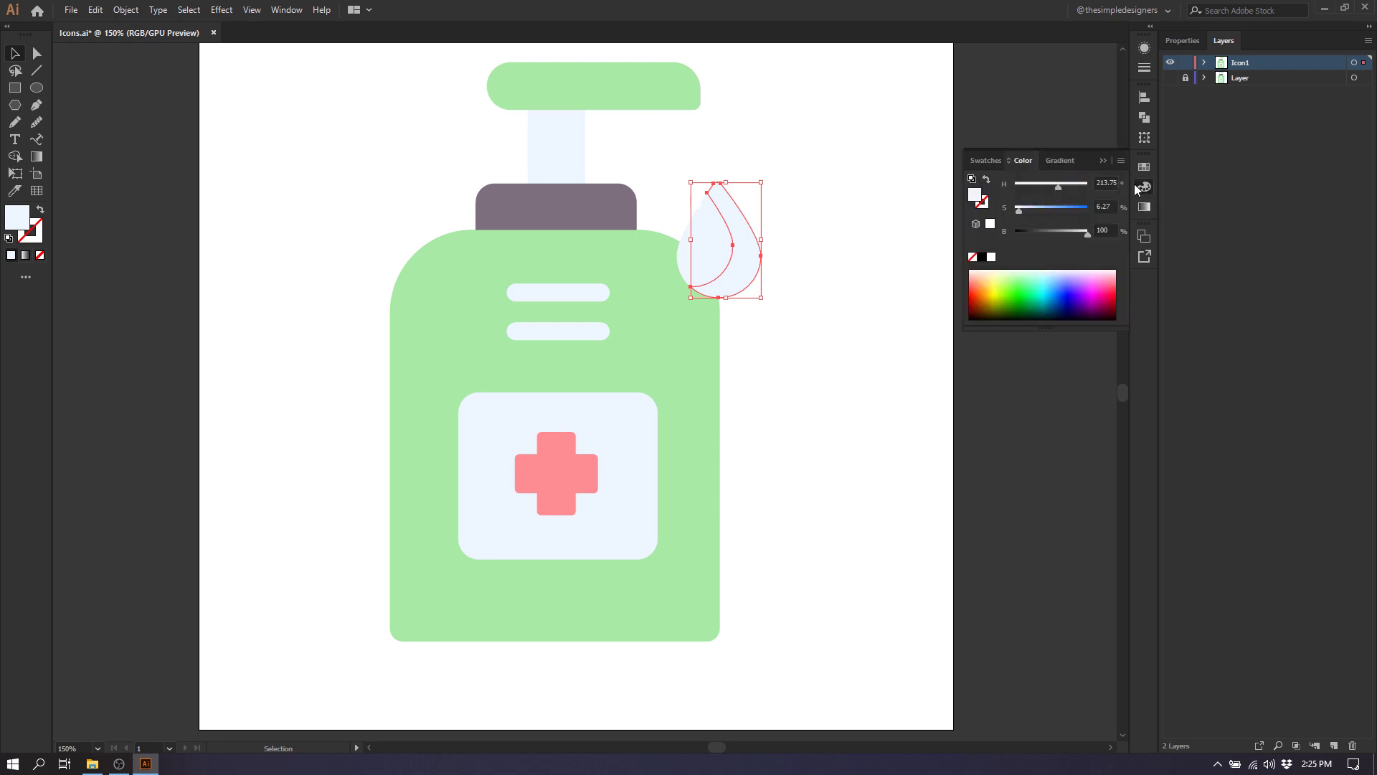
left_click(1121, 160)
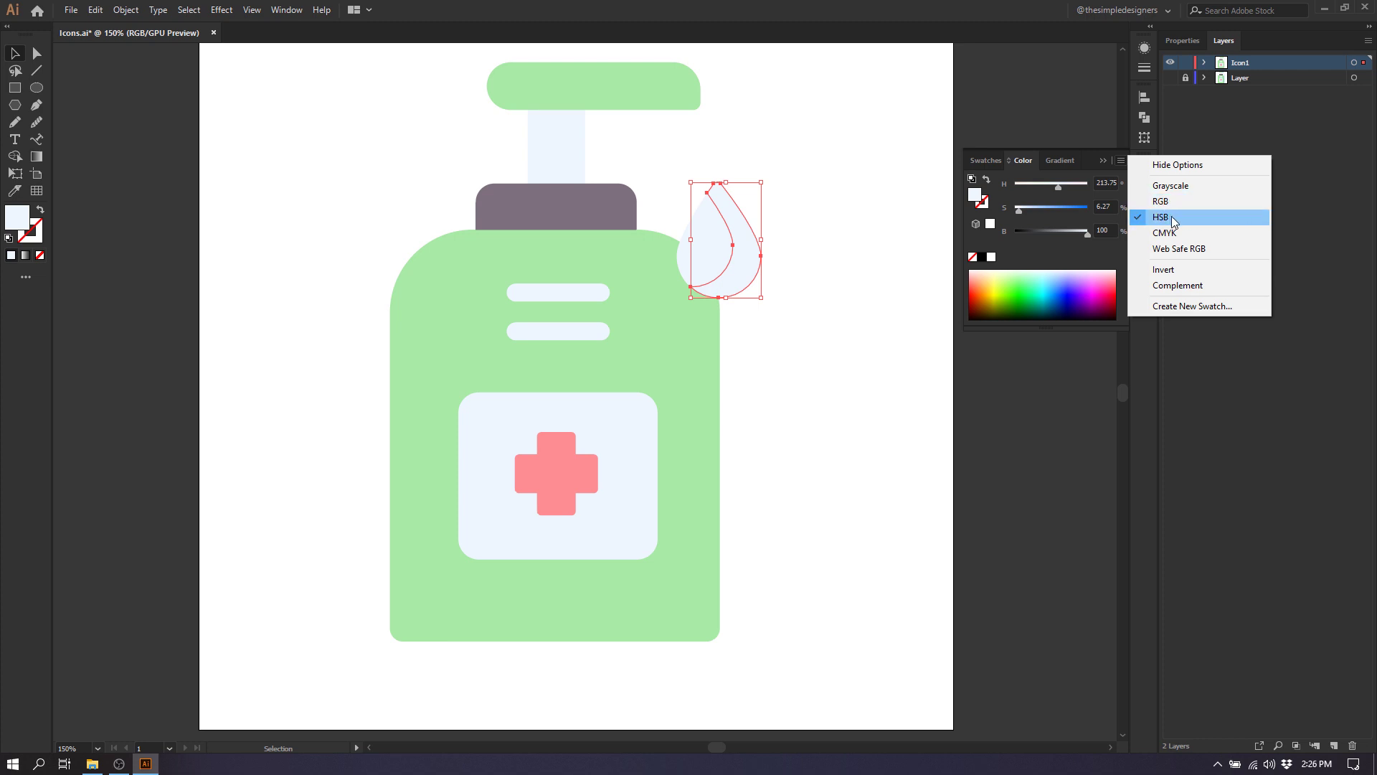
left_click(1048, 252)
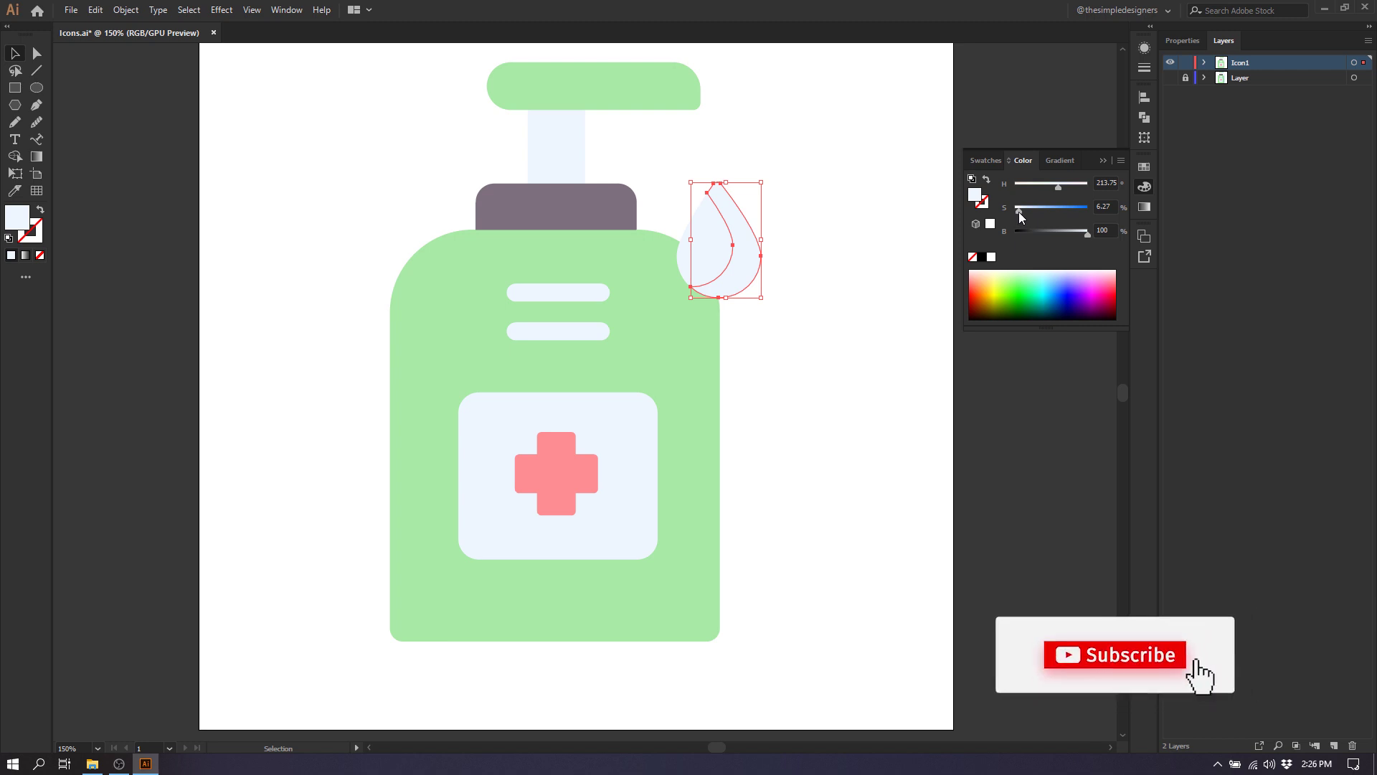
left_click_drag(1019, 212, 1024, 212)
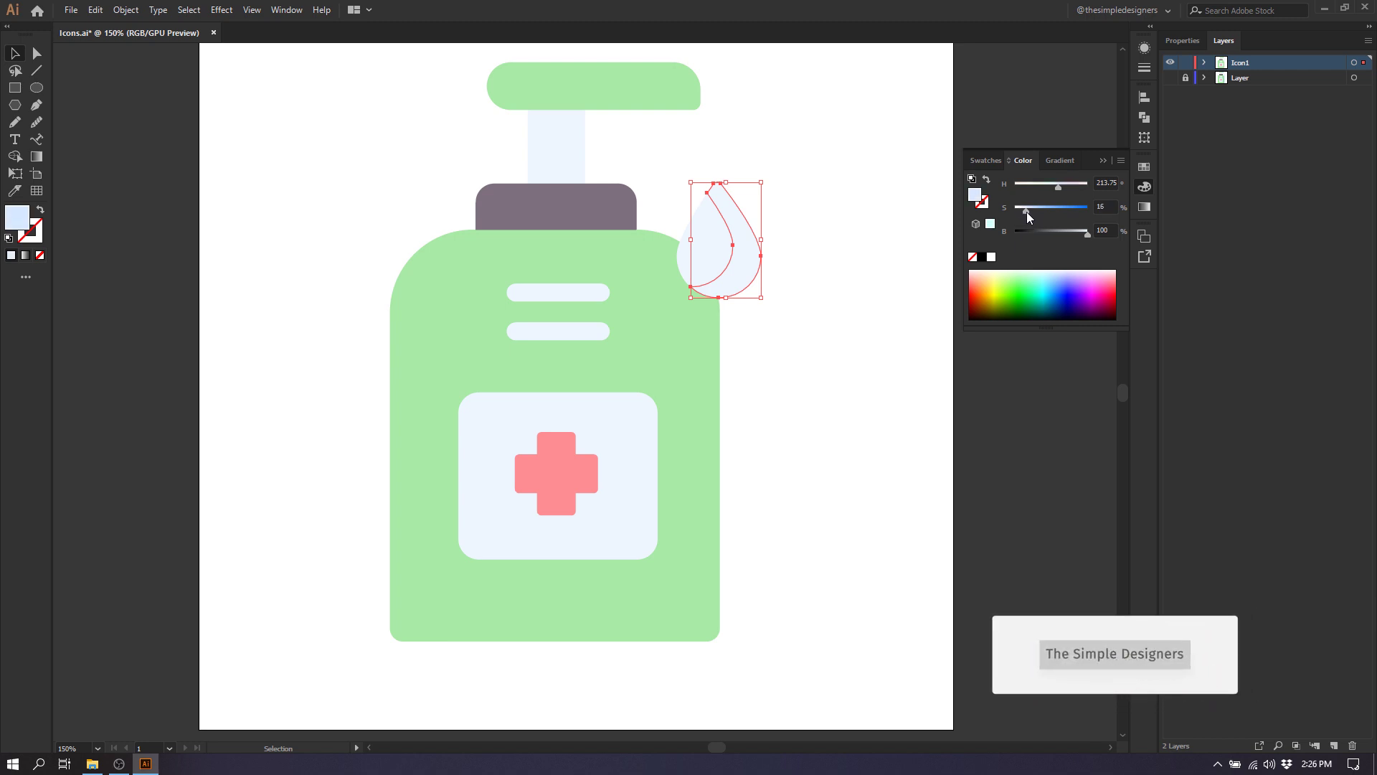
left_click_drag(1026, 213, 1028, 213)
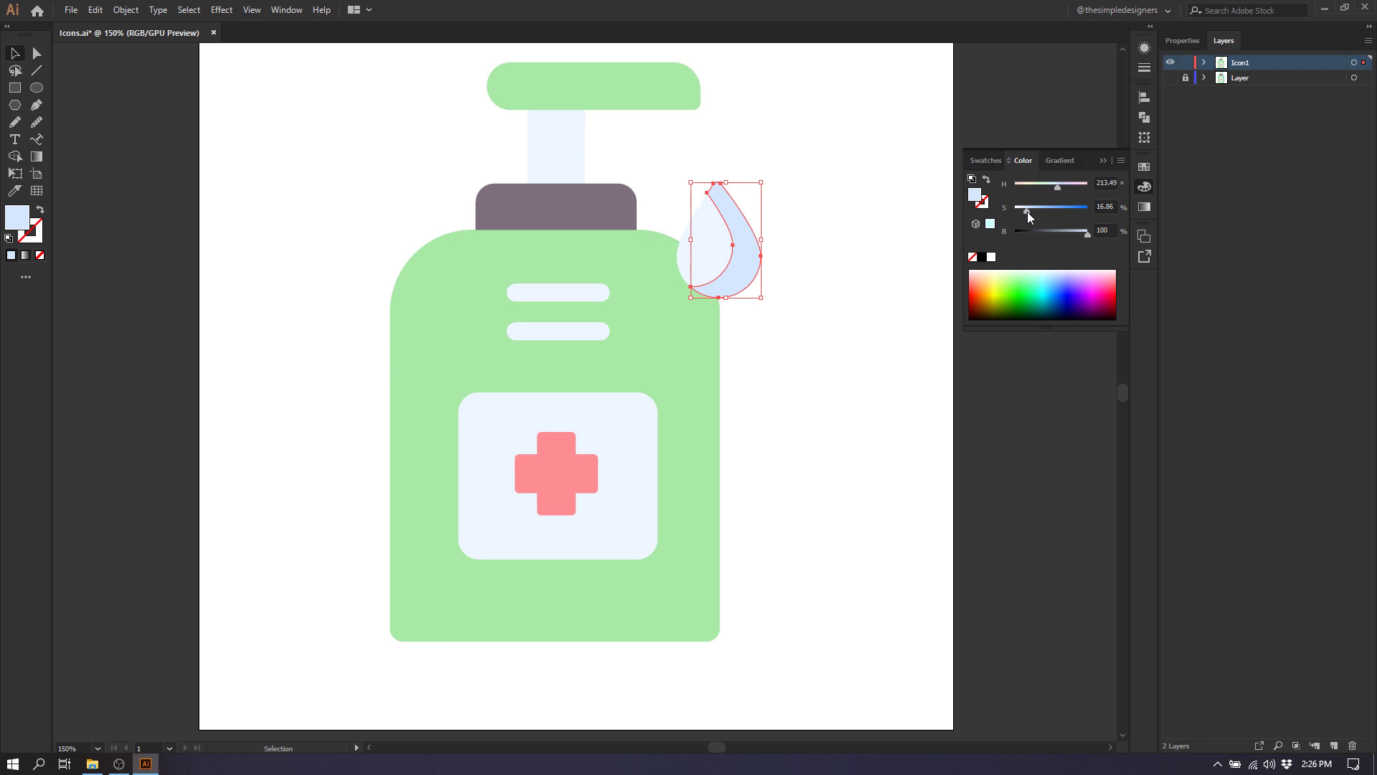
left_click(1102, 231)
key("Return")
left_click(840, 226)
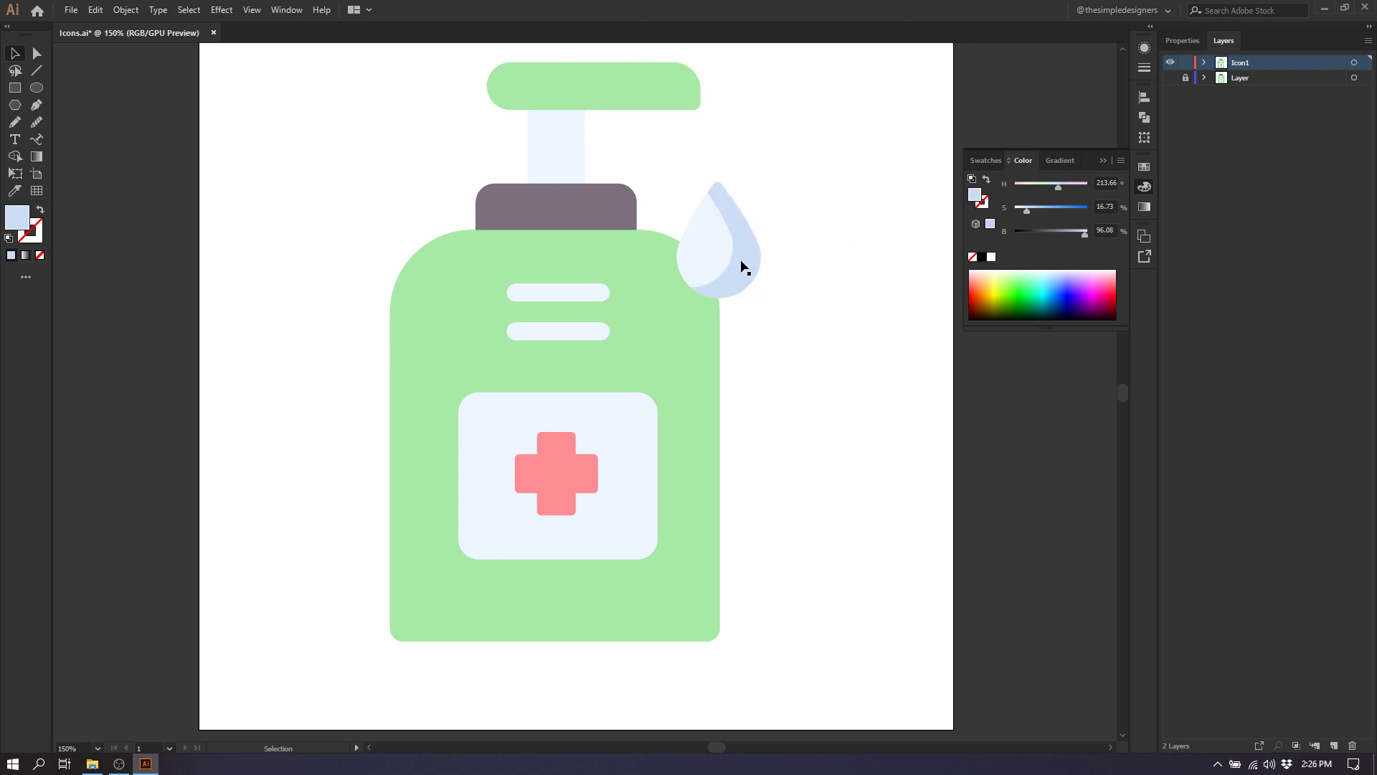
- Duplicate the white label rectangle slightly to the left and remove the copy's part outside the original with Shape Builder
left_click(693, 373)
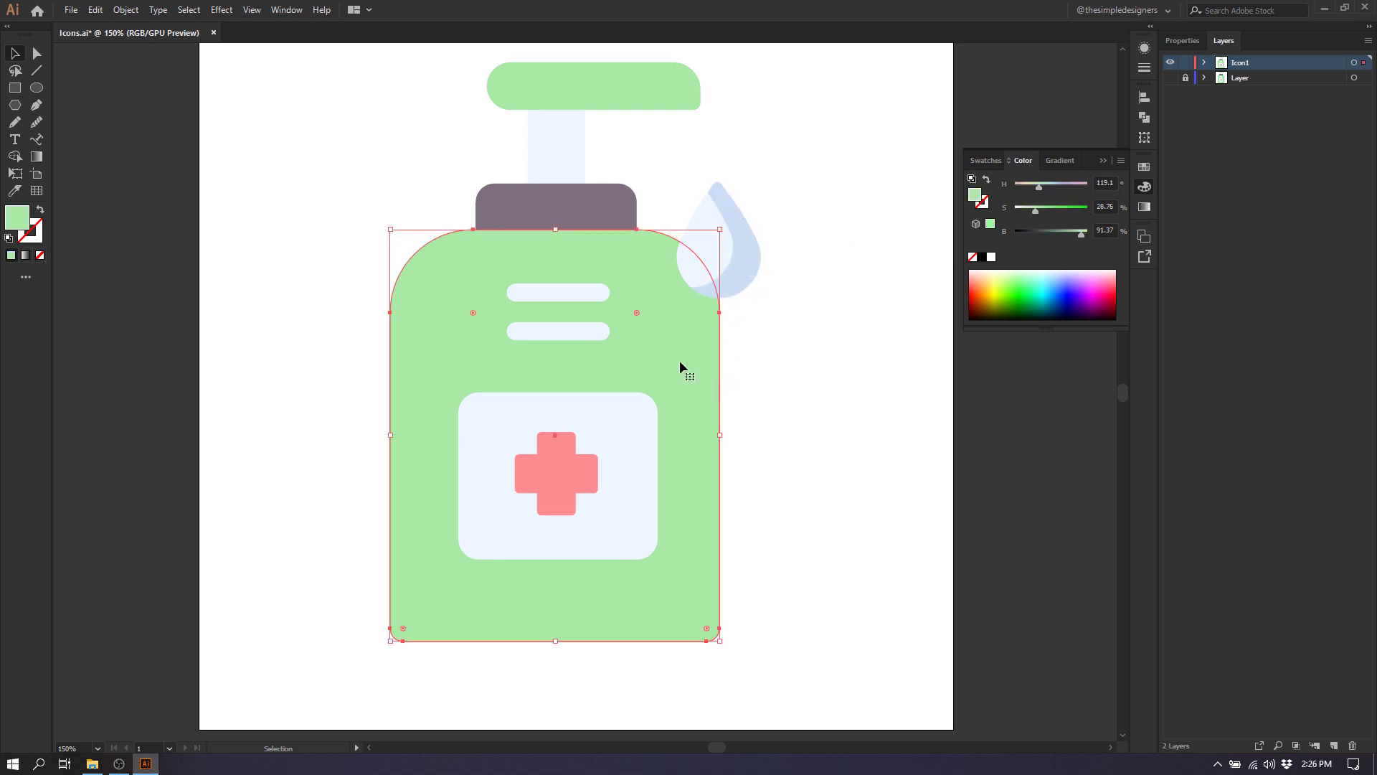
left_click(638, 421)
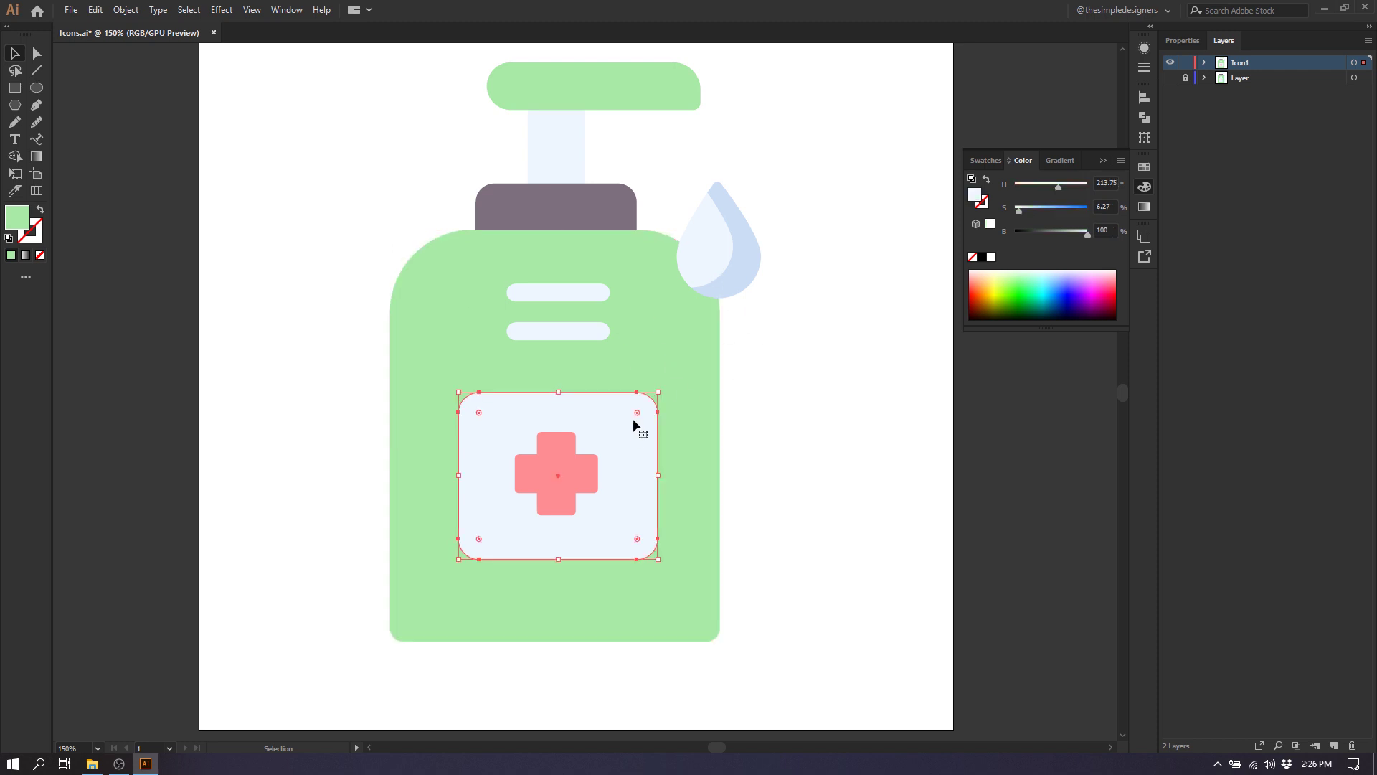
left_click_drag(633, 465, 603, 470)
left_click(649, 446, "shift")
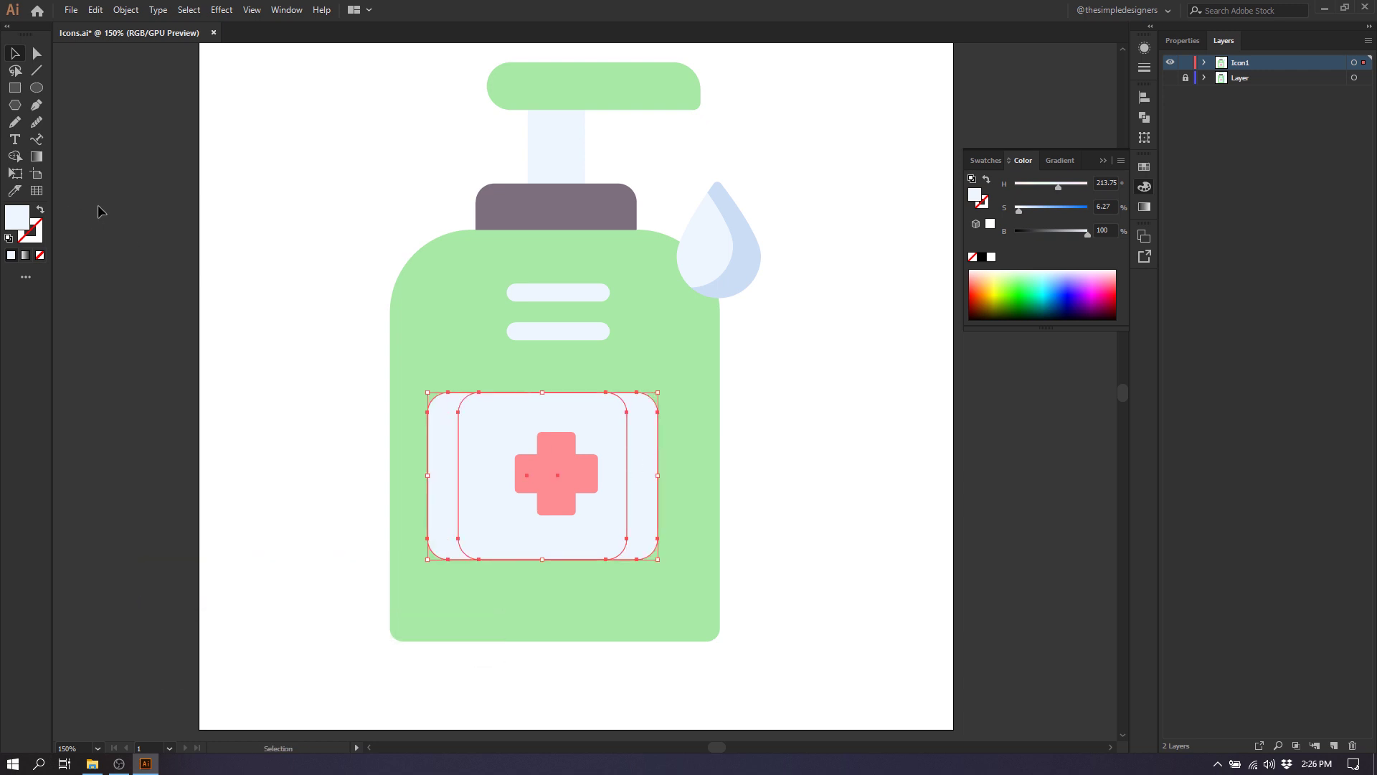
left_click(16, 157)
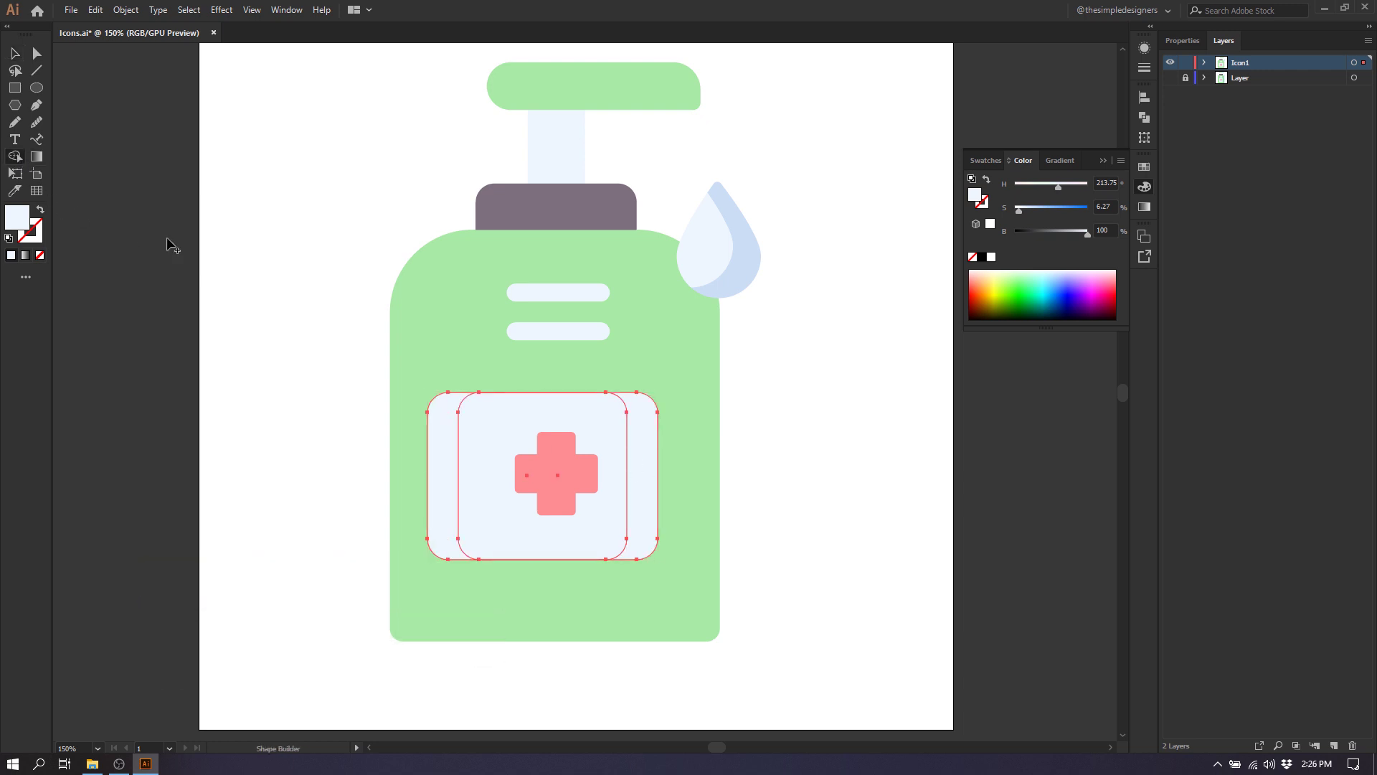
left_click(446, 439, "alt")
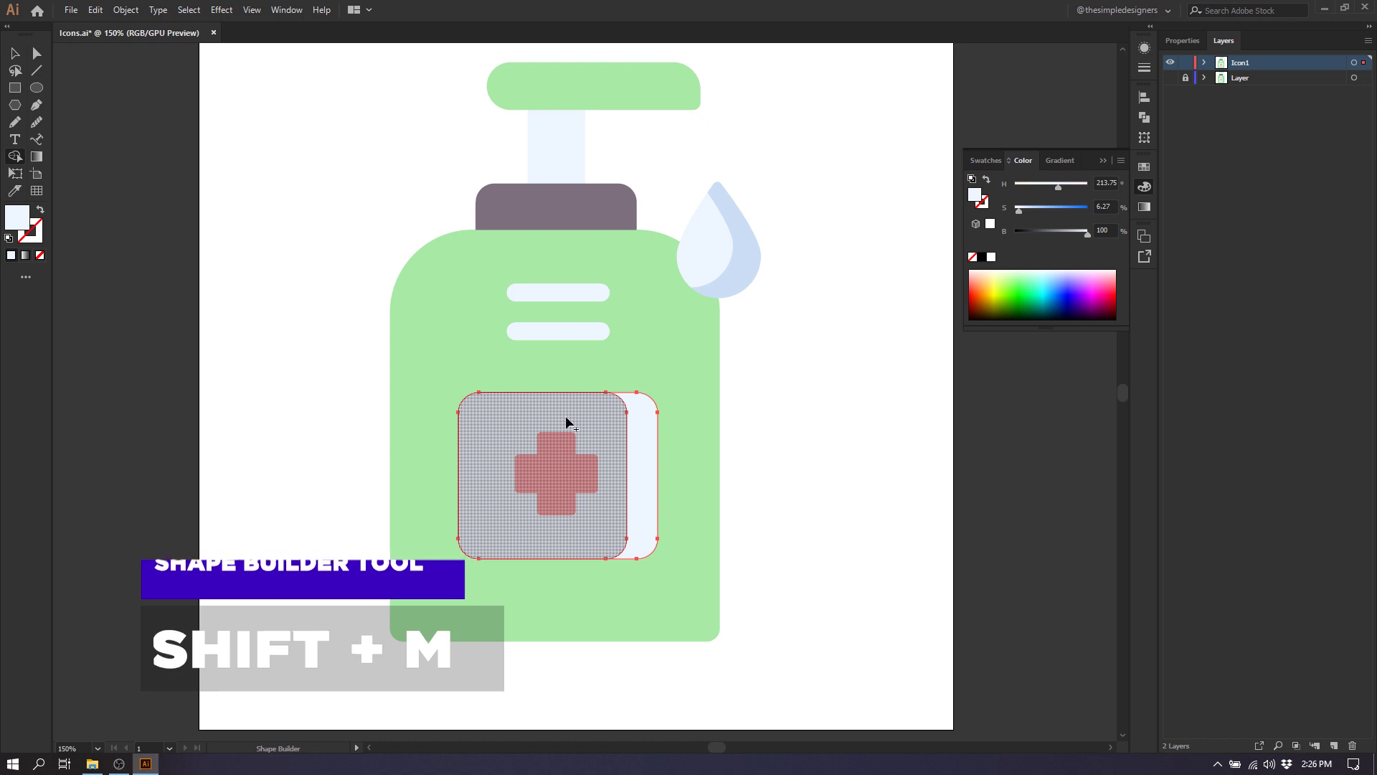
key("v")
left_click(798, 435)
- Fill the label's right-hand strip with the droplet crescent's blue using the Eyedropper
left_click(648, 428)
key("i")
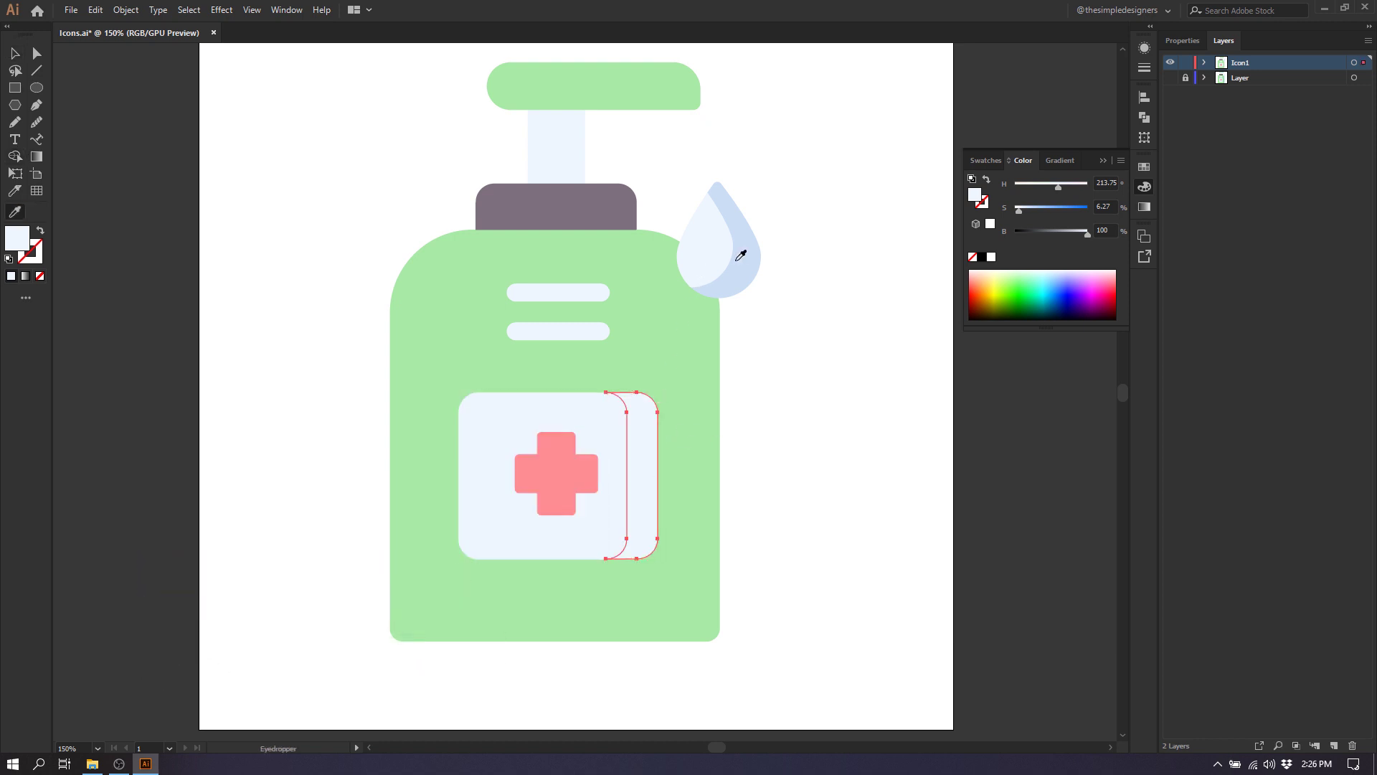
left_click(741, 255)
key("v")
left_click(809, 349)
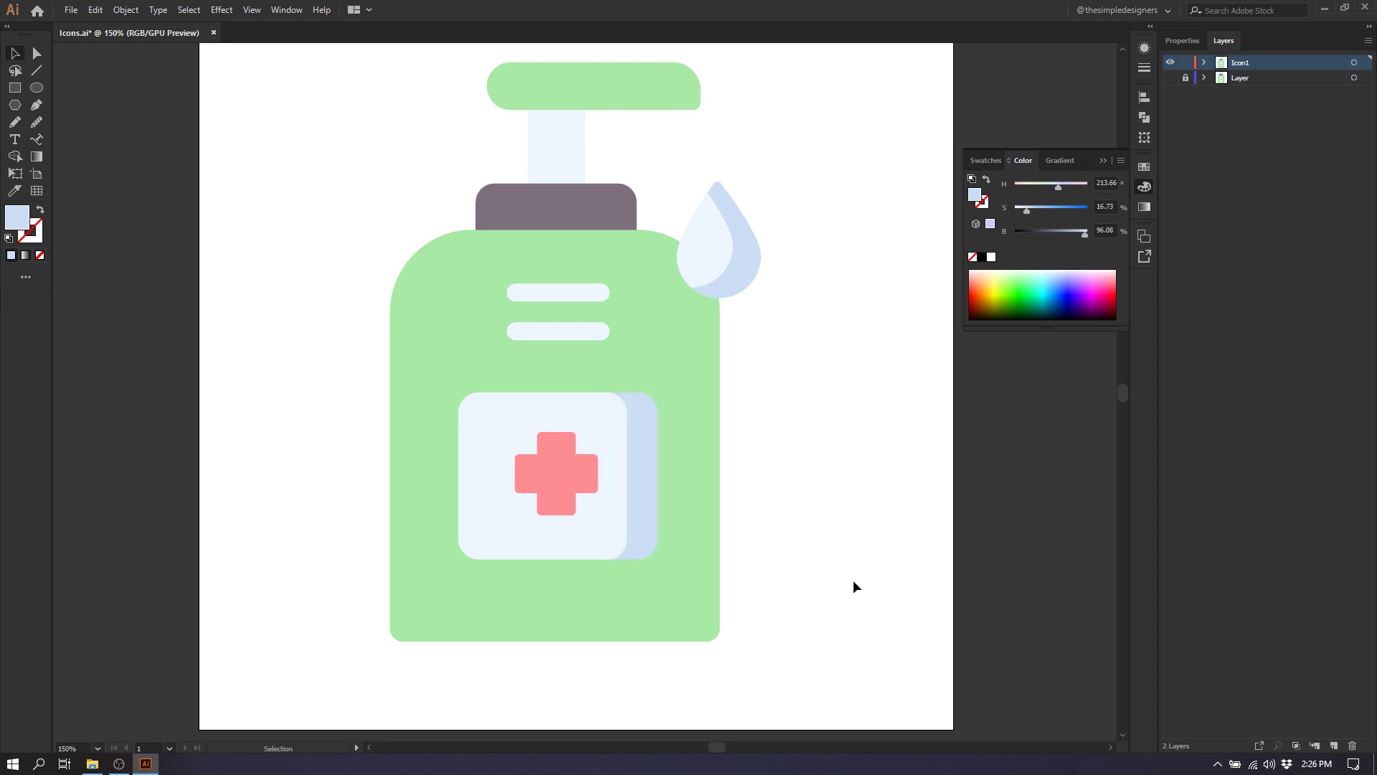
- Duplicate the upper rounded bar slightly to the left and trim the copy's part outside the original with Shape Builder
left_click(593, 295)
left_click(587, 330, "shift")
left_click(806, 321)
left_click(587, 289)
left_click_drag(588, 290, 576, 294)
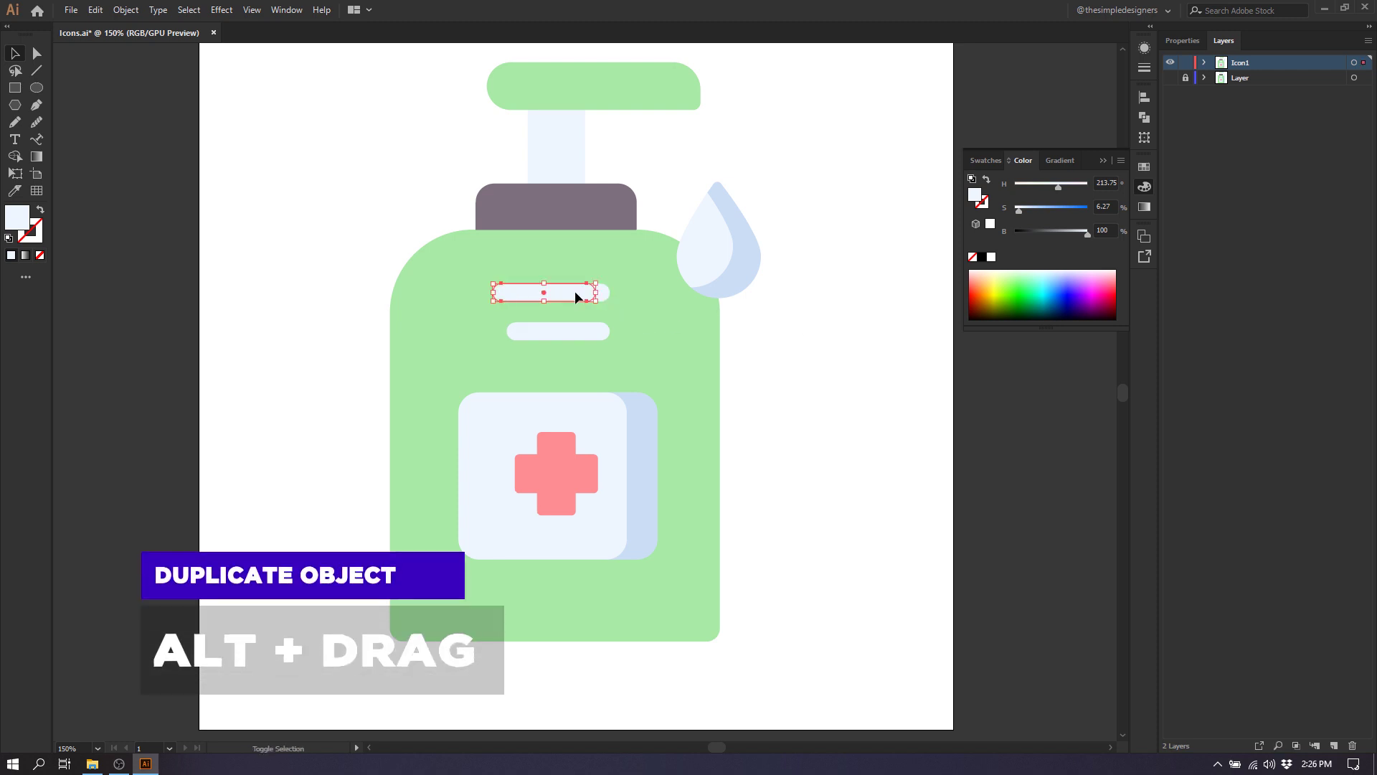
left_click(493, 299, "shift")
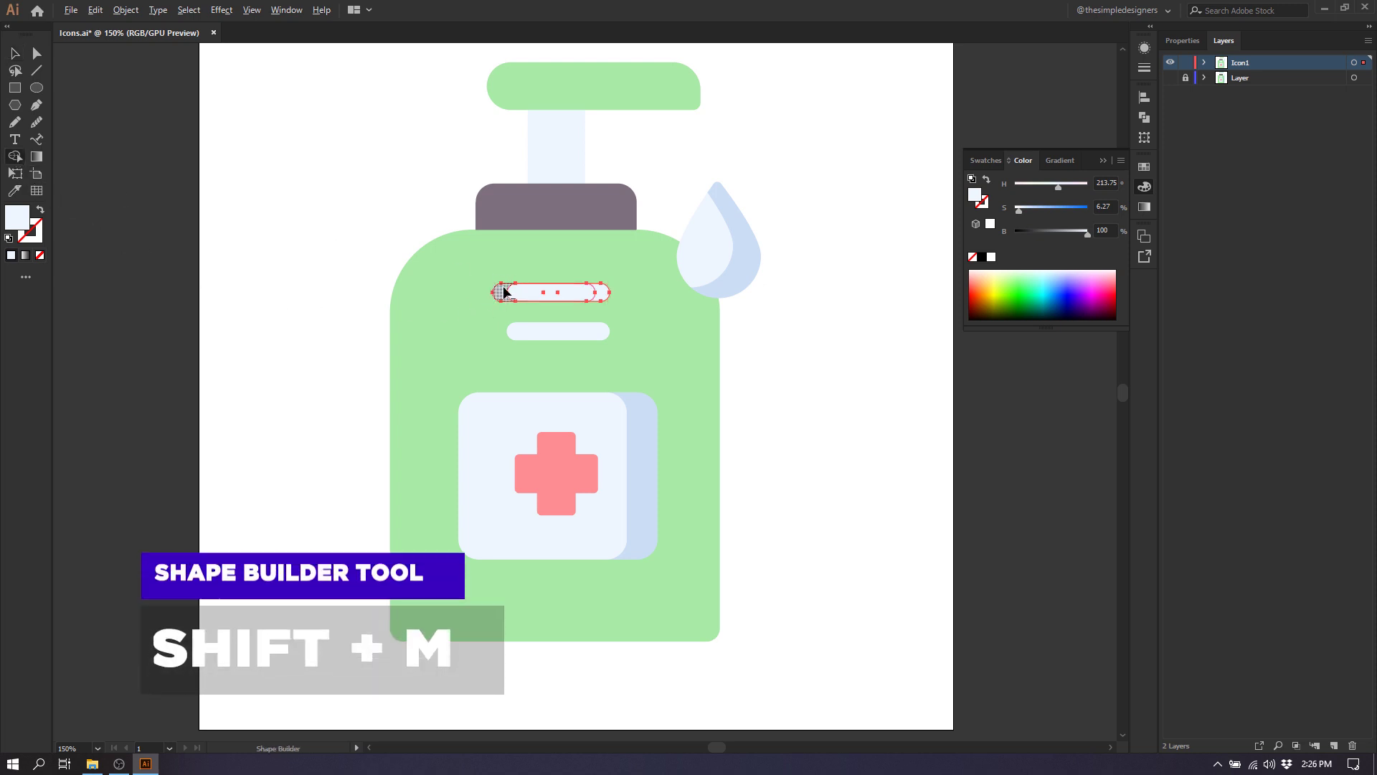
left_click_drag(501, 296, 595, 298)
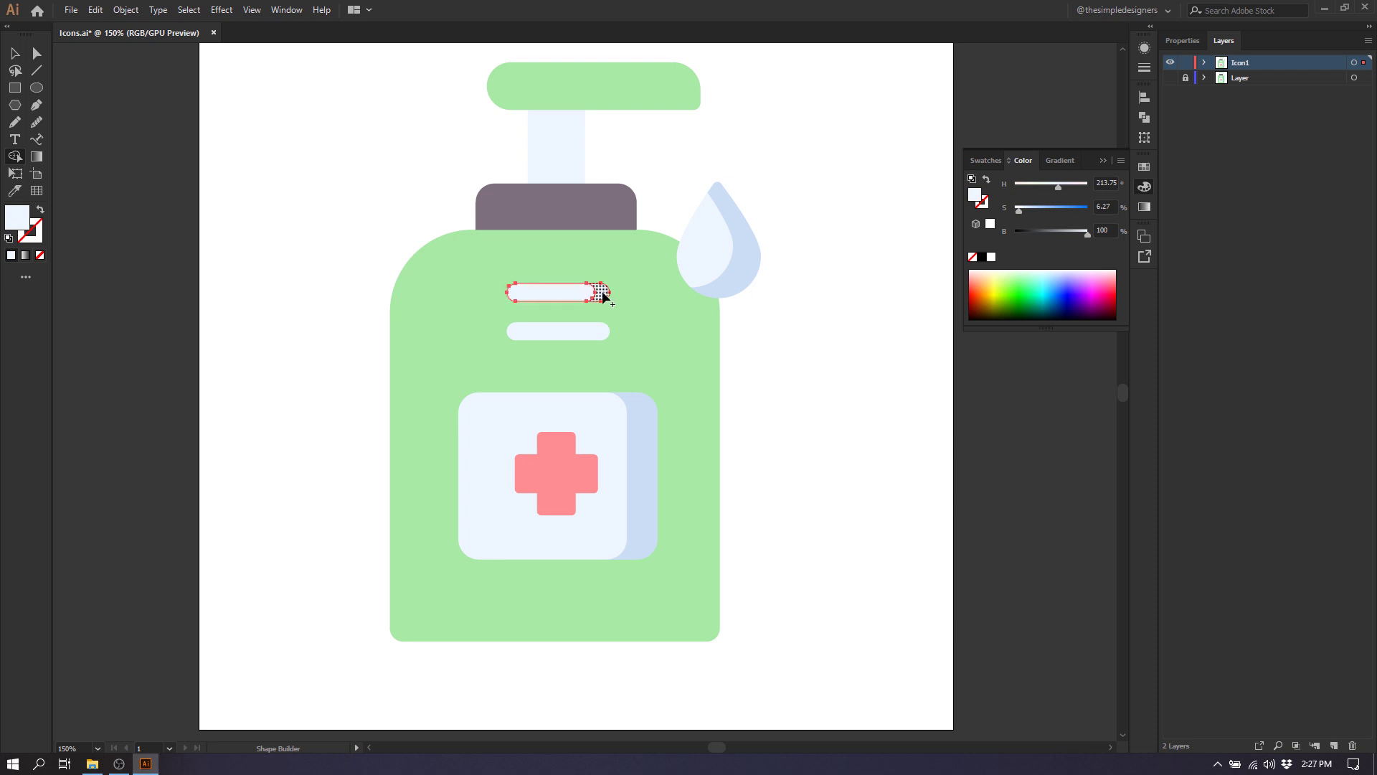
key("v")
left_click(778, 330)
- Fill the upper bar's right-end piece with the droplet crescent's blue using the Eyedropper
left_click(601, 291)
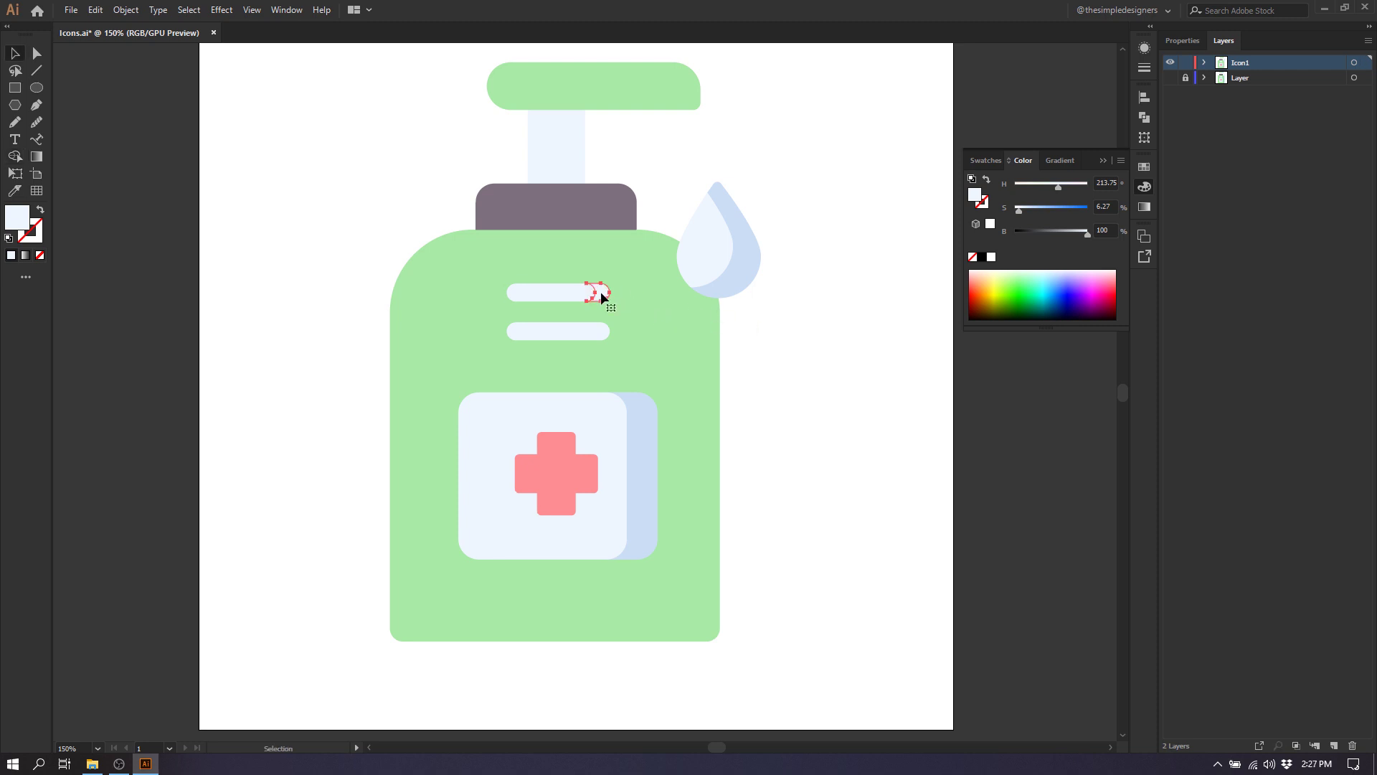
key("i")
left_click(729, 277)
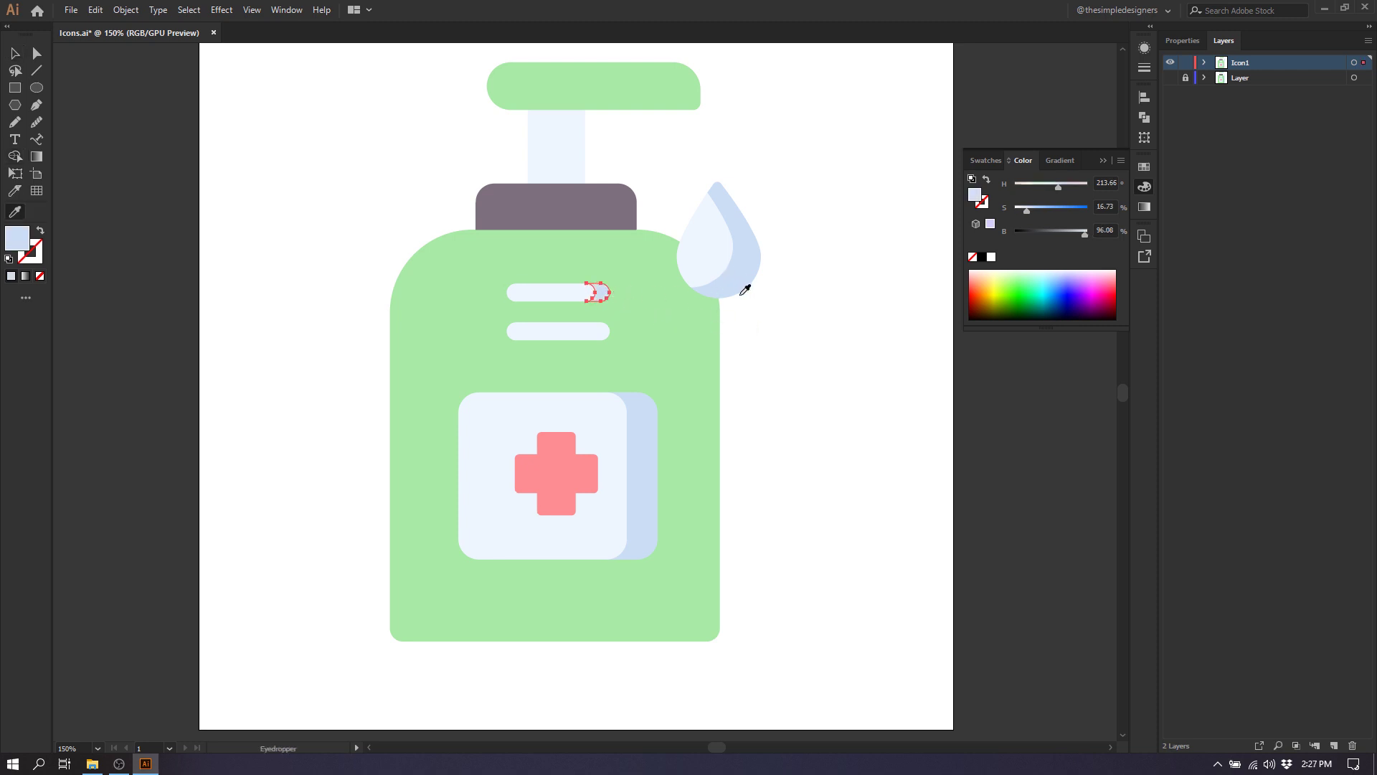
key("v")
left_click(796, 338)
- Replace the plain lower bar with a copy of the shaded upper bar placed directly below it
left_click(595, 334)
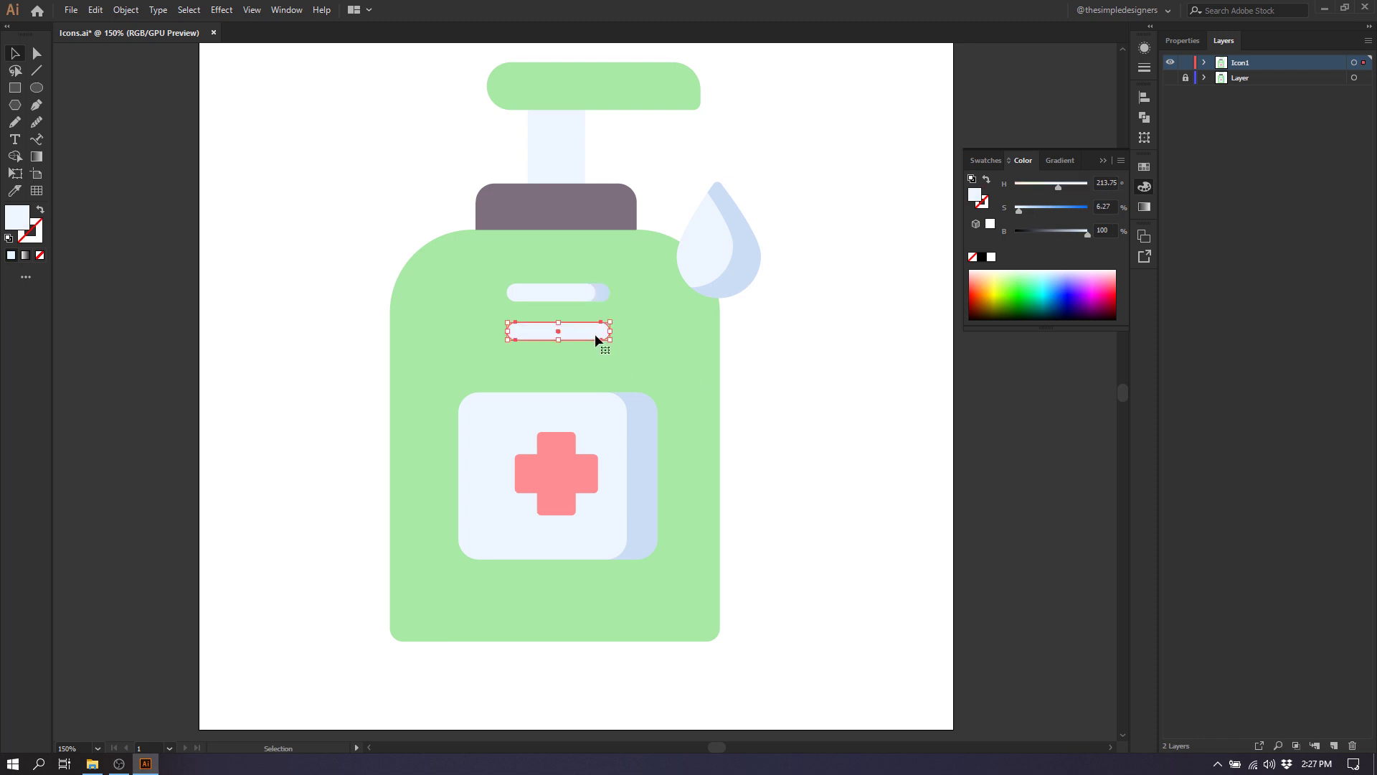
key("Delete")
left_click(609, 297)
left_click(567, 293, "shift")
left_click_drag(569, 293, 569, 329)
left_click(821, 341)
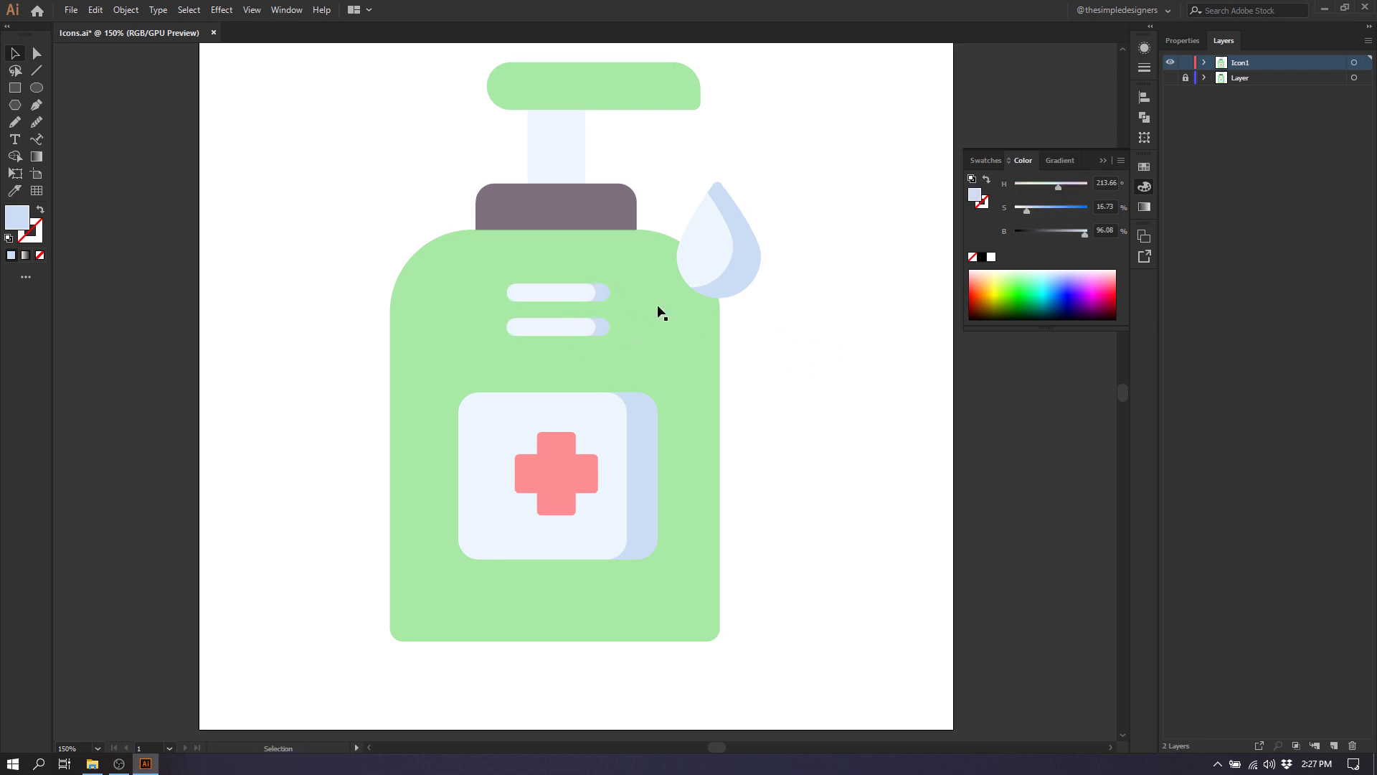
- Duplicate the pump neck rectangle down and to the left, and trim the copy's parts outside the original with Shape Builder
left_click(578, 149)
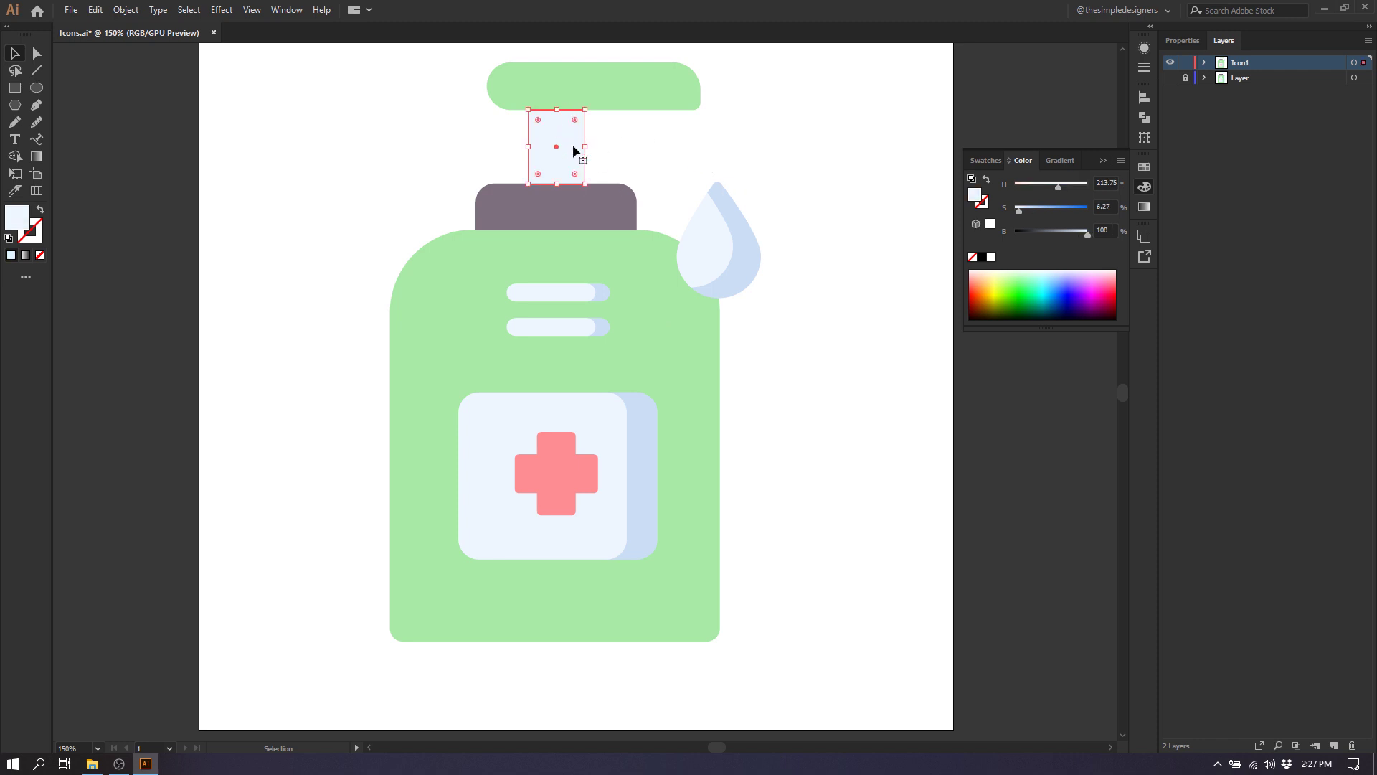
mouse_move(566, 147)
left_mouse_down()
mouse_move(498, 153)
mouse_move(532, 172)
mouse_move(546, 160)
left_mouse_up()
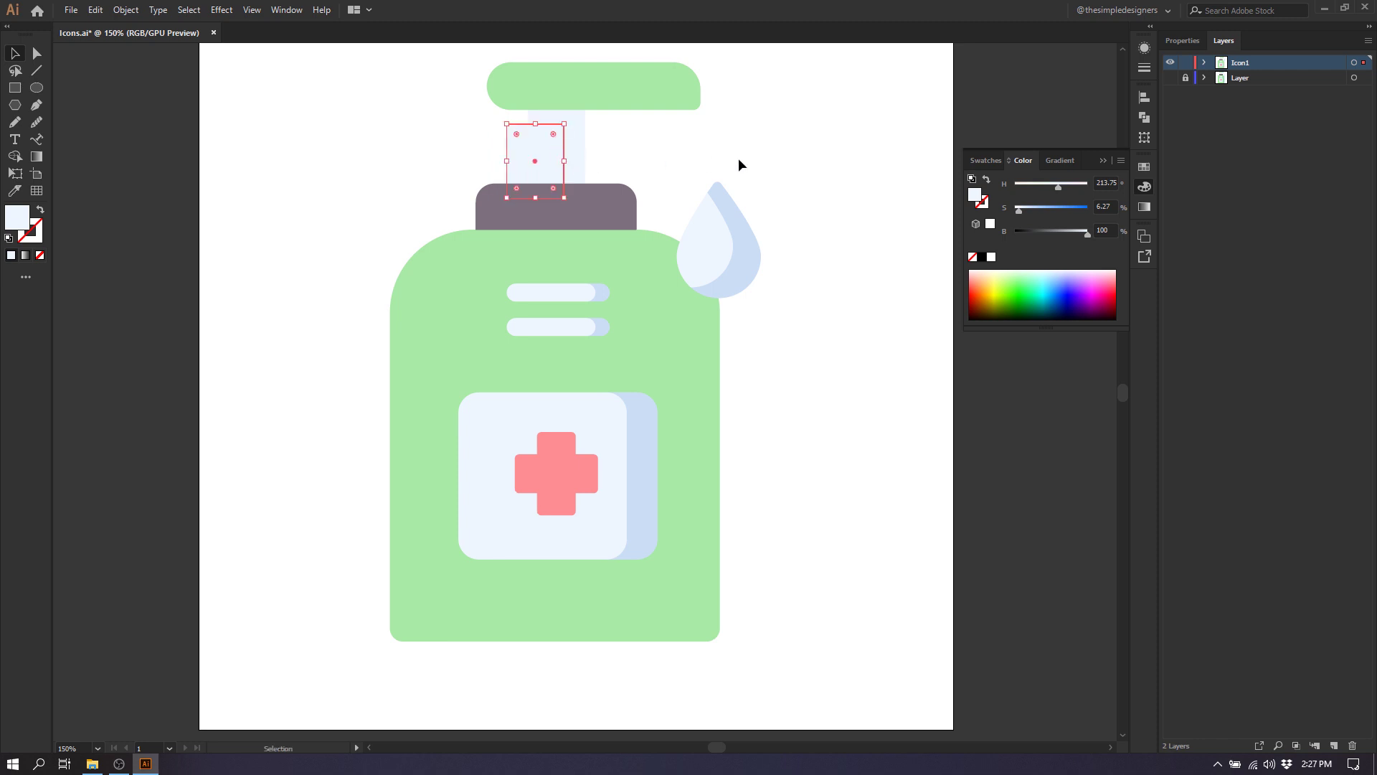
left_click(583, 144, "shift")
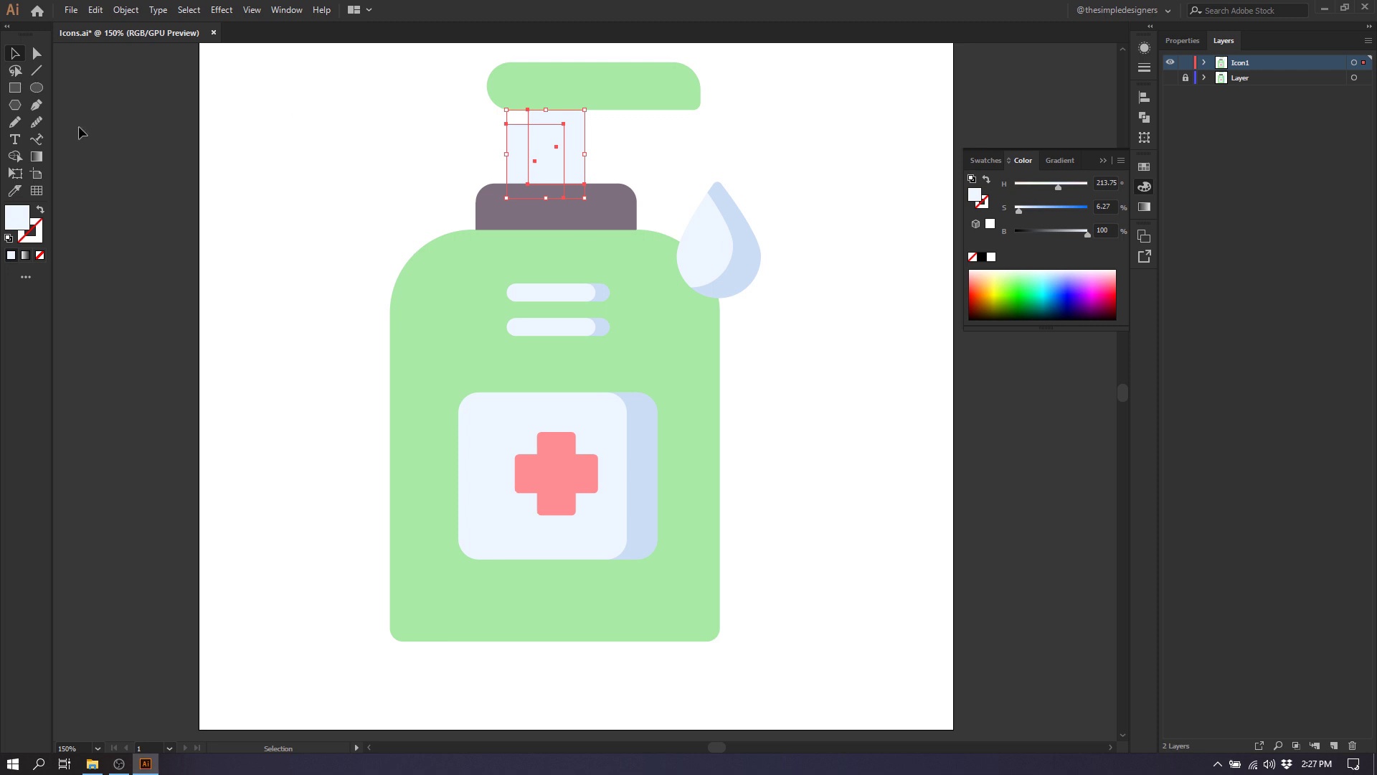
left_click(16, 157)
left_click(511, 154, "alt")
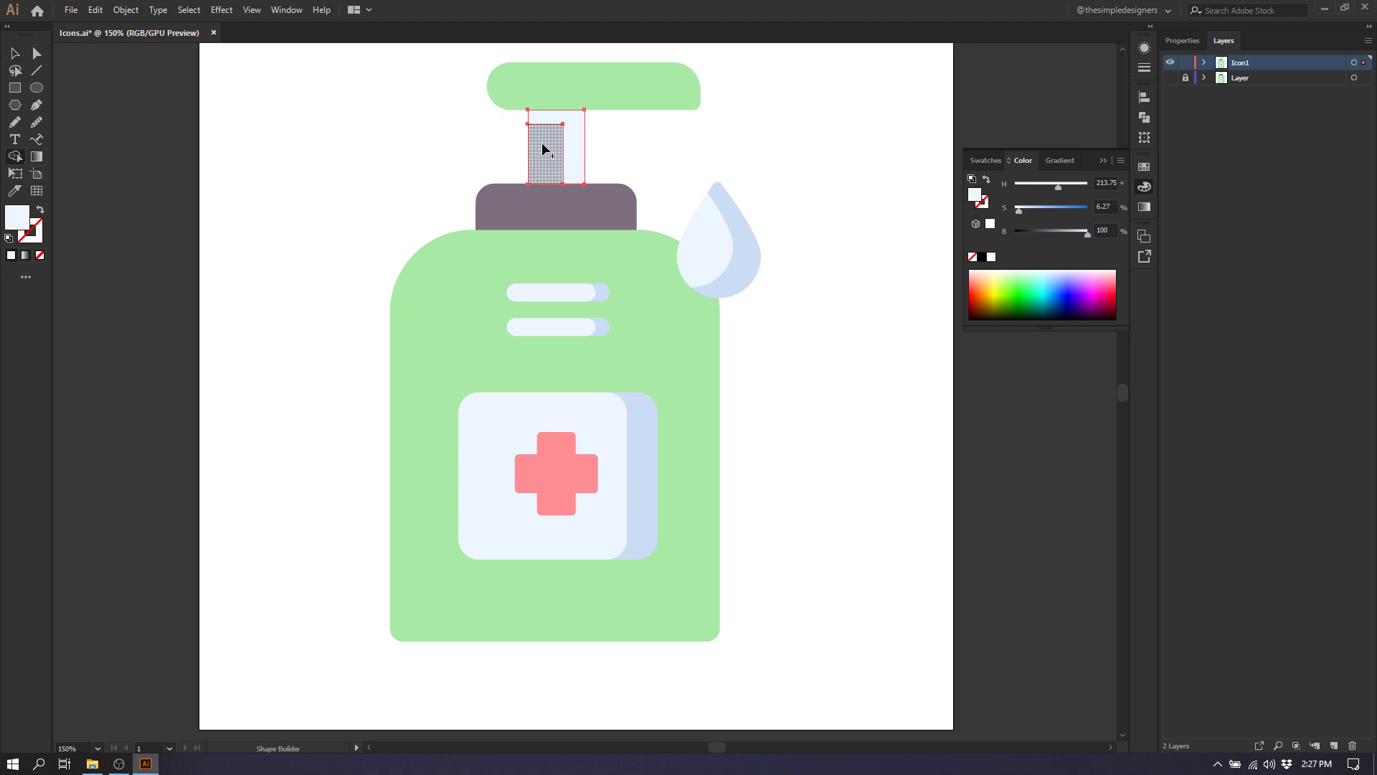
key("v")
left_click(618, 125)
- Fill the pump neck's L-shaped piece with the droplet crescent's blue using the Eyedropper
left_click(576, 142)
key("i")
left_click(744, 244)
key("v")
left_click(675, 146)
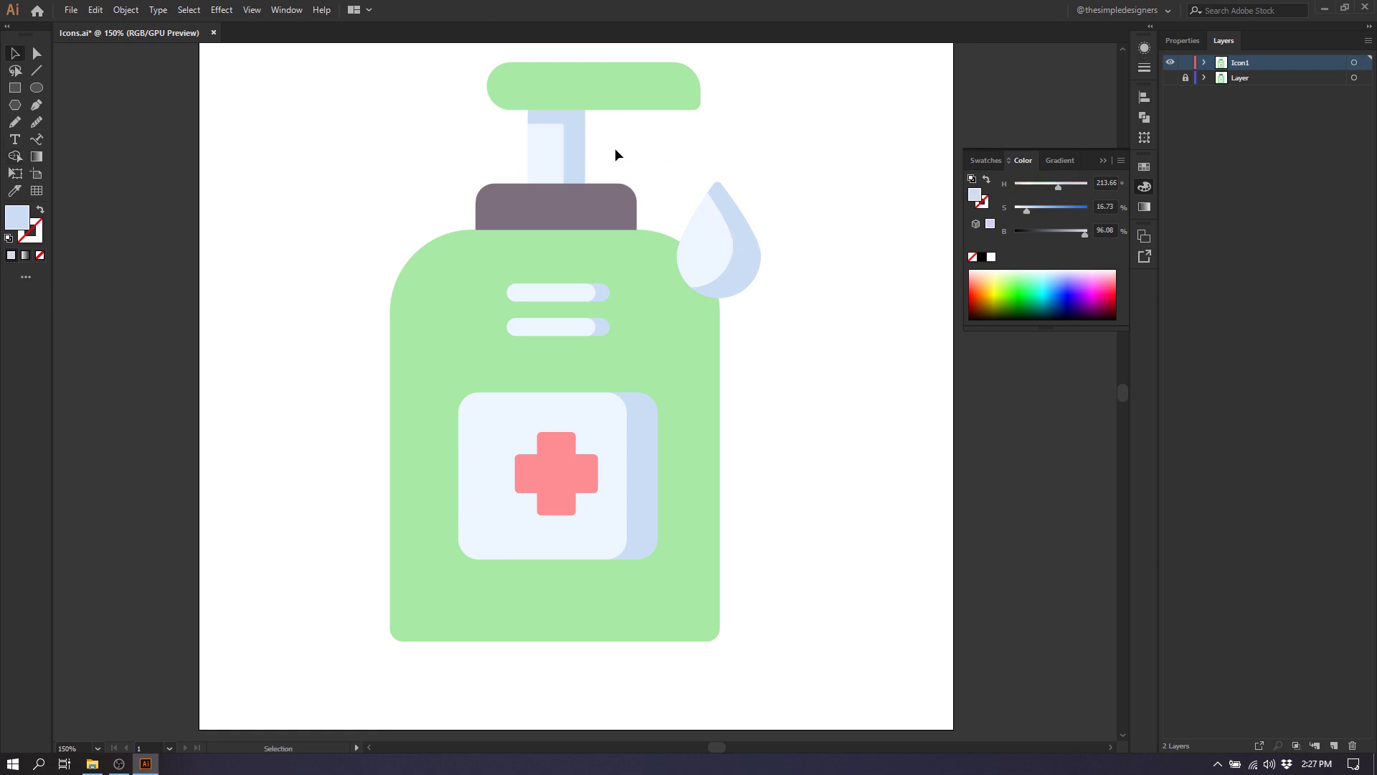
- Round the inner corner of the neck's shaded piece fully with the live corner and bring the piece to the front
key("a")
left_click(566, 129)
left_click(565, 127)
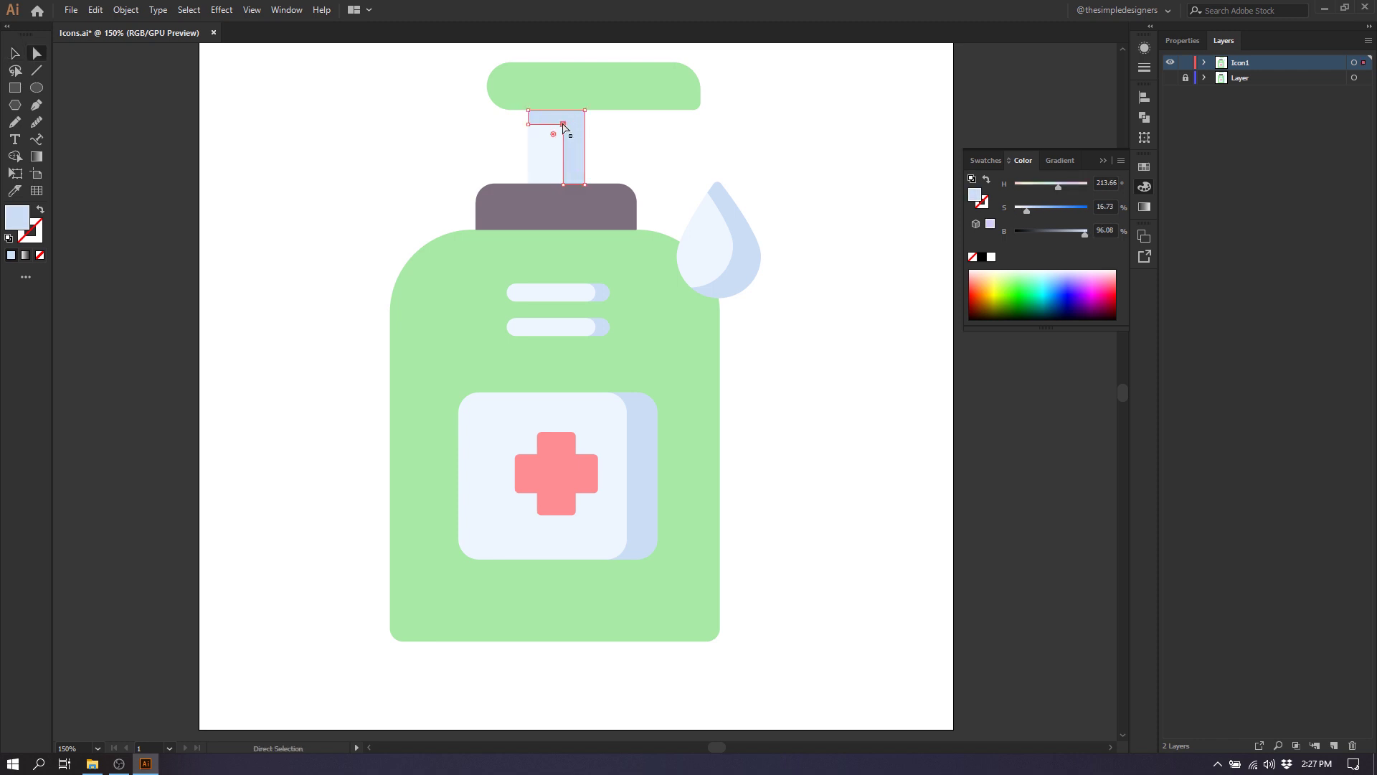
left_click_drag(554, 135, 487, 224)
key("v")
right_click(571, 132)
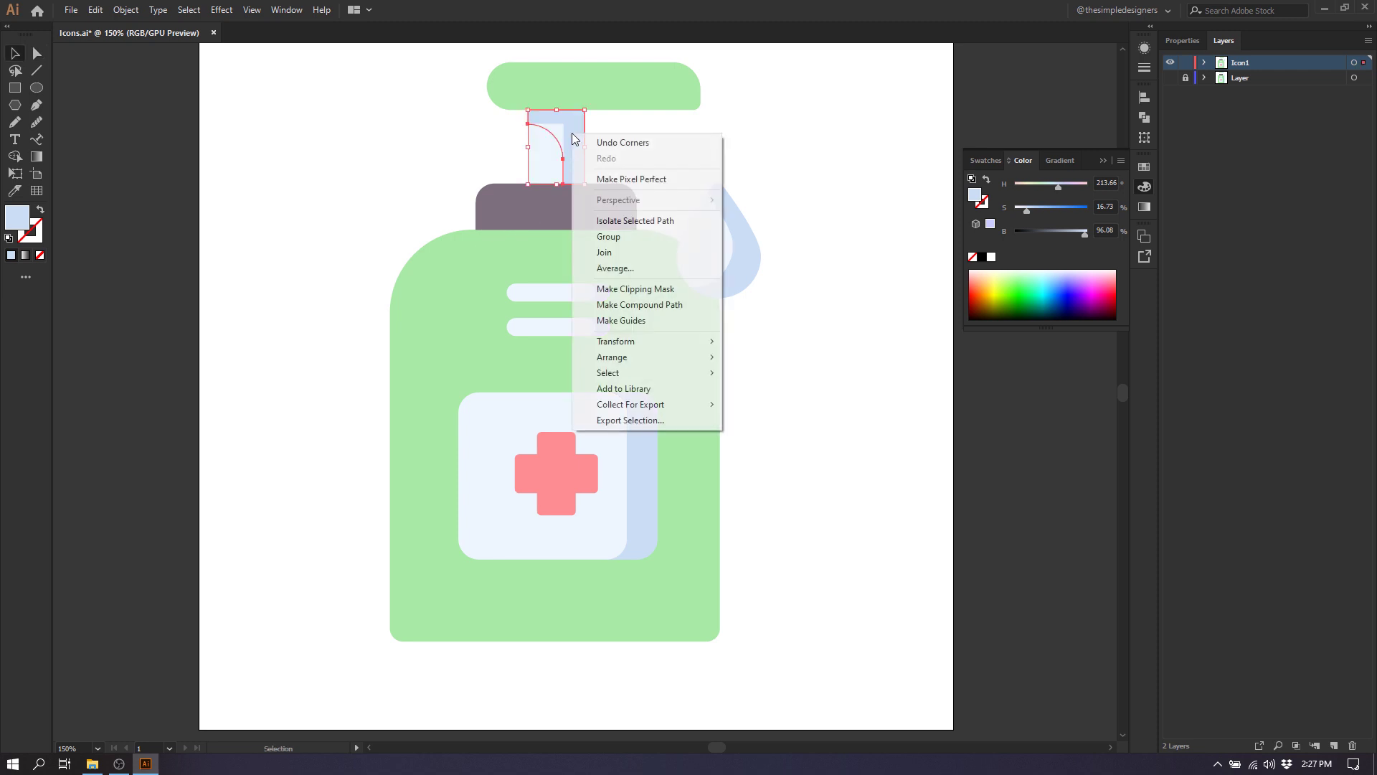
mouse_move(674, 357)
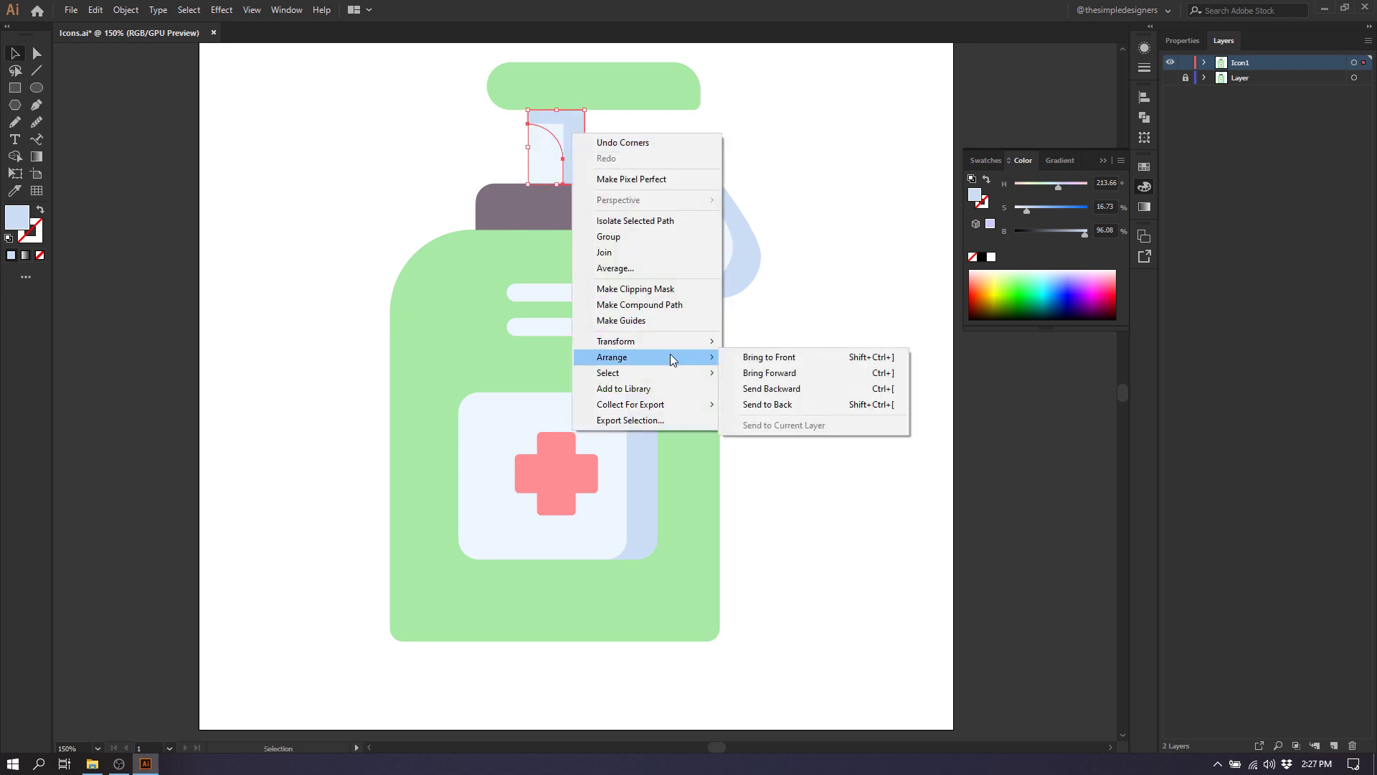
left_click(739, 356)
left_click(708, 160)
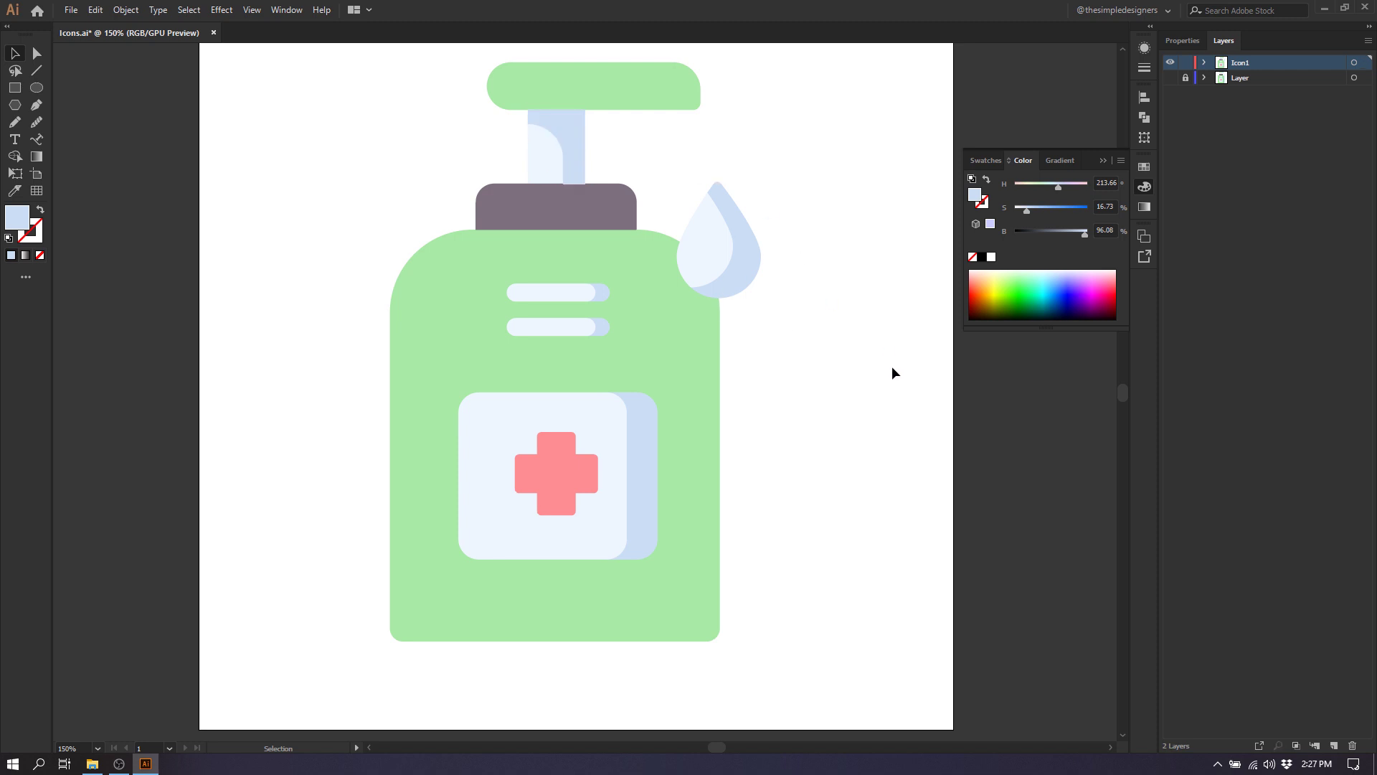
- Bring the dark bottle cap to the front of the stacking order
left_click(621, 205)
right_click(619, 206)
mouse_move(696, 431)
left_click(789, 431)
left_click(695, 175)
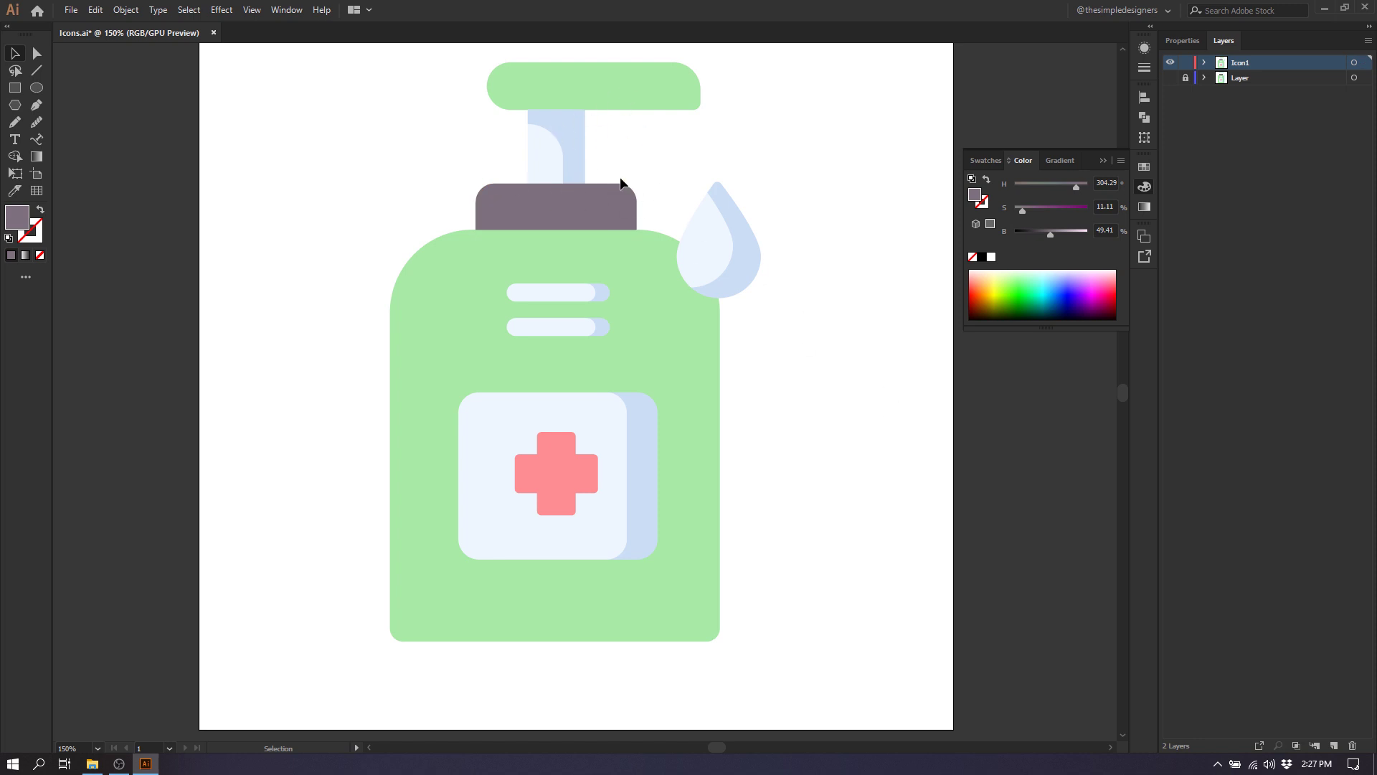
- Duplicate the dark cap to the left, trim the copy's part outside the original with Shape Builder, and select the right-end strip
left_click(618, 205)
left_click_drag(615, 218, 581, 216)
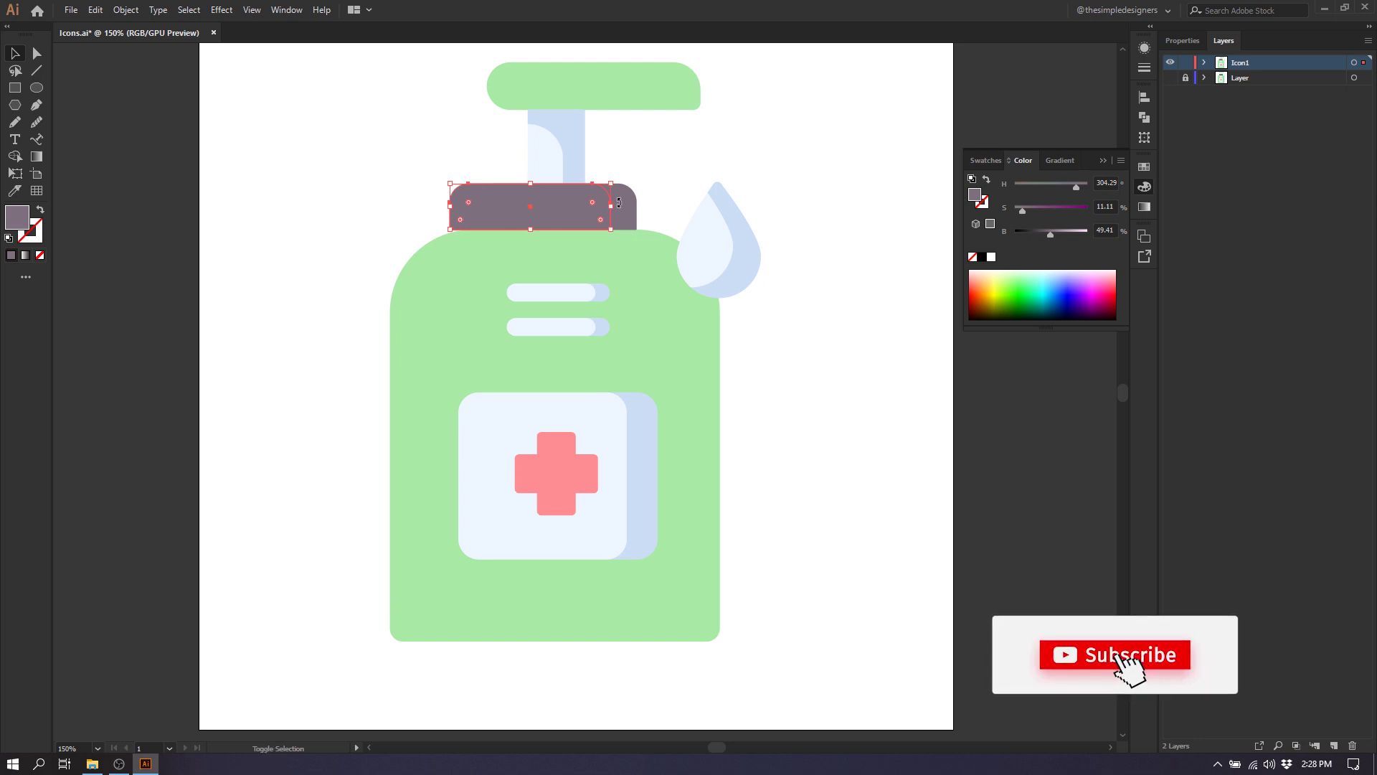
left_click(633, 209, "shift")
left_click(15, 156)
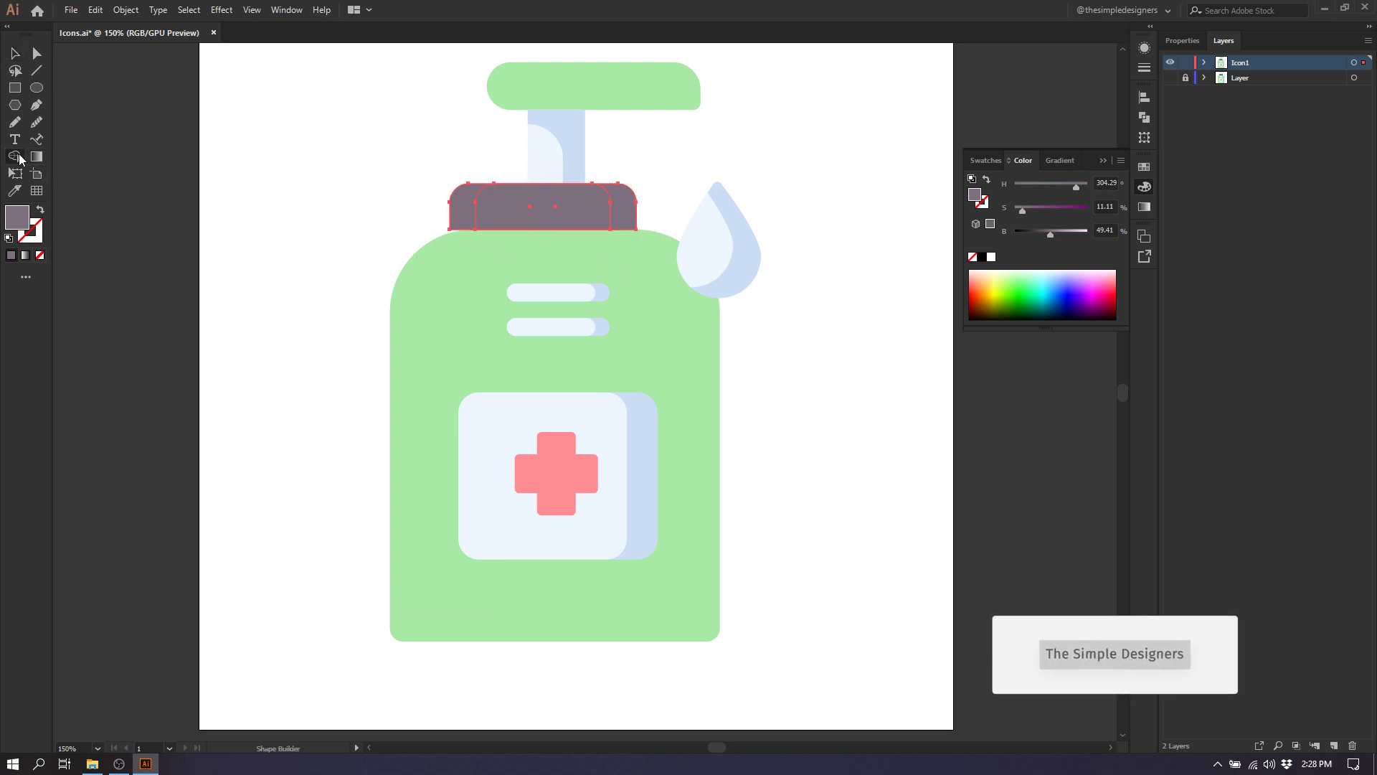
left_click(459, 209, "alt")
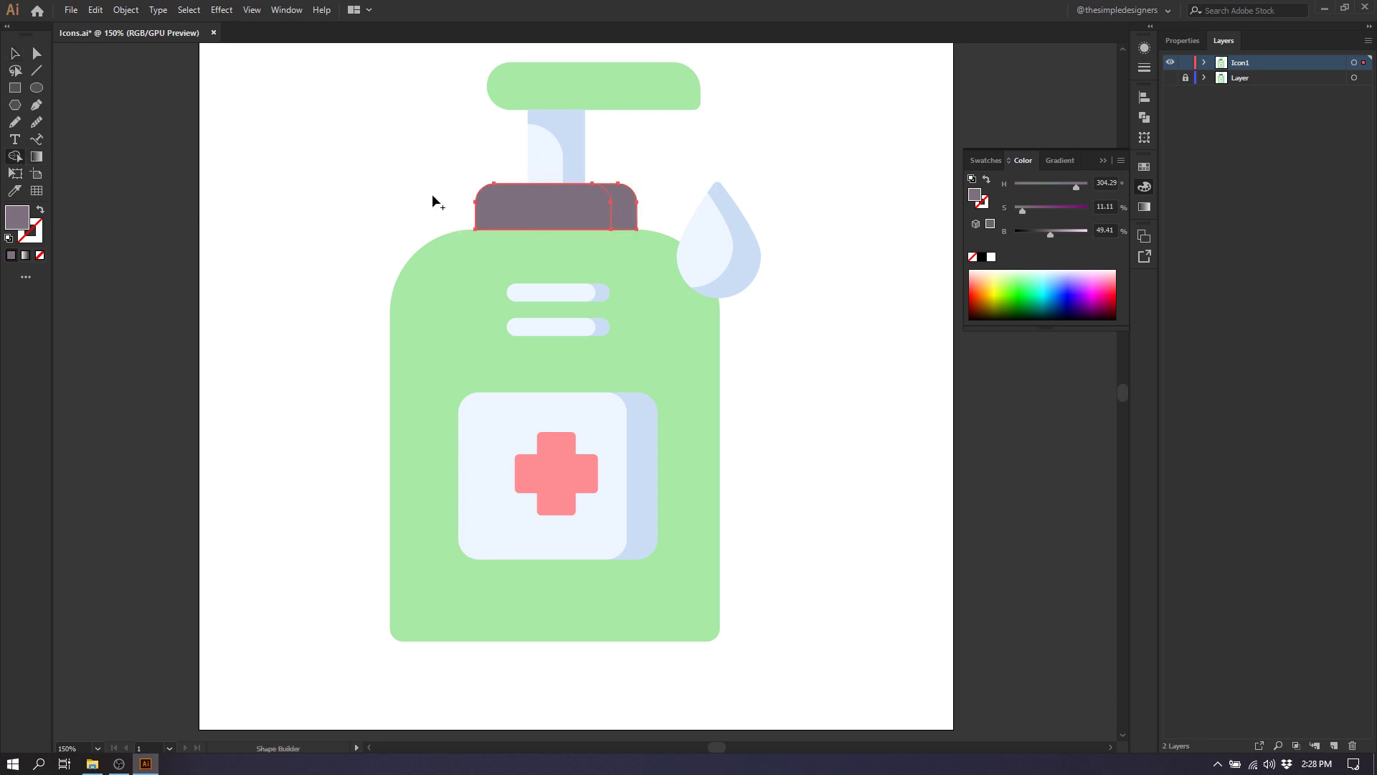
key("v")
left_click(660, 215)
left_click(618, 208)
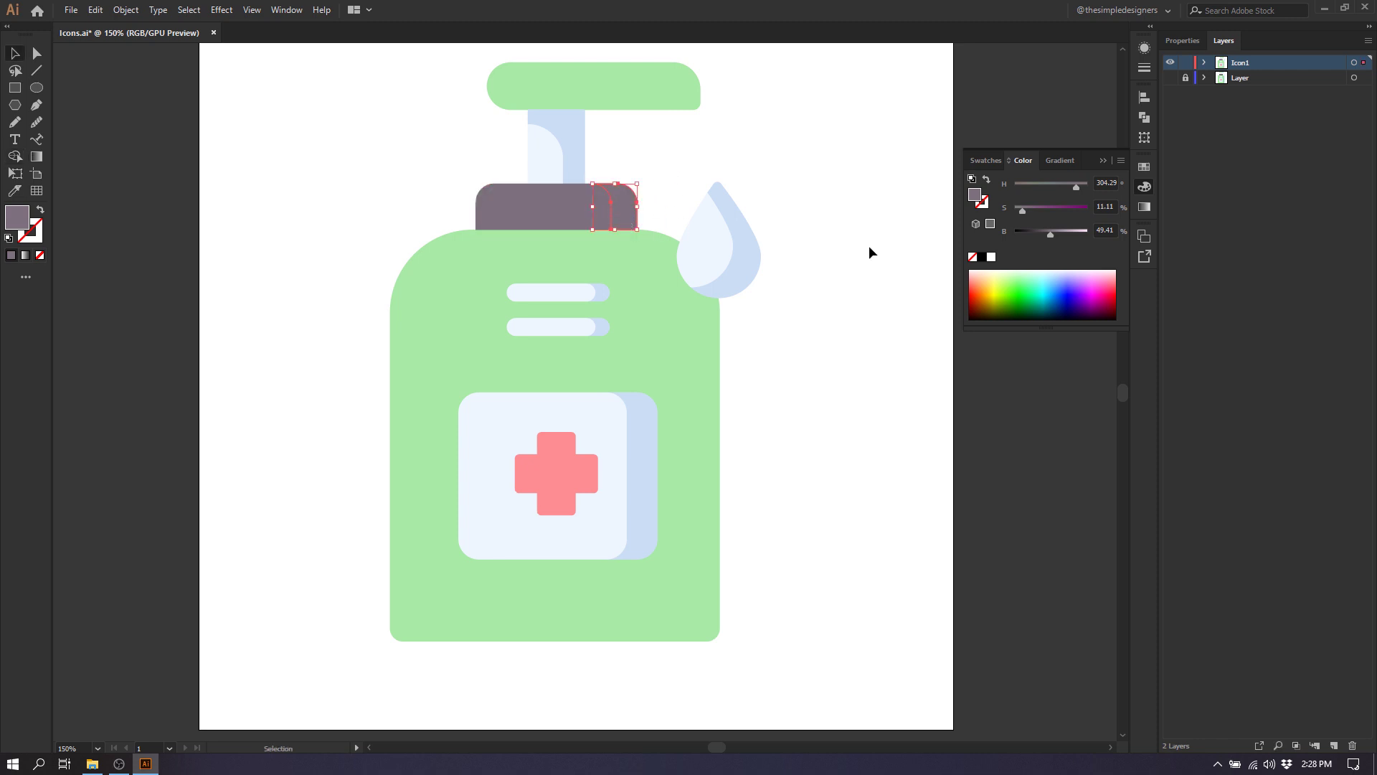
- Darken the cap's right-end strip by setting its fill to 20% saturation and 42% brightness
left_click(1107, 208)
type("20")
key("Return")
left_click(1102, 231)
type("42")
key("Return")
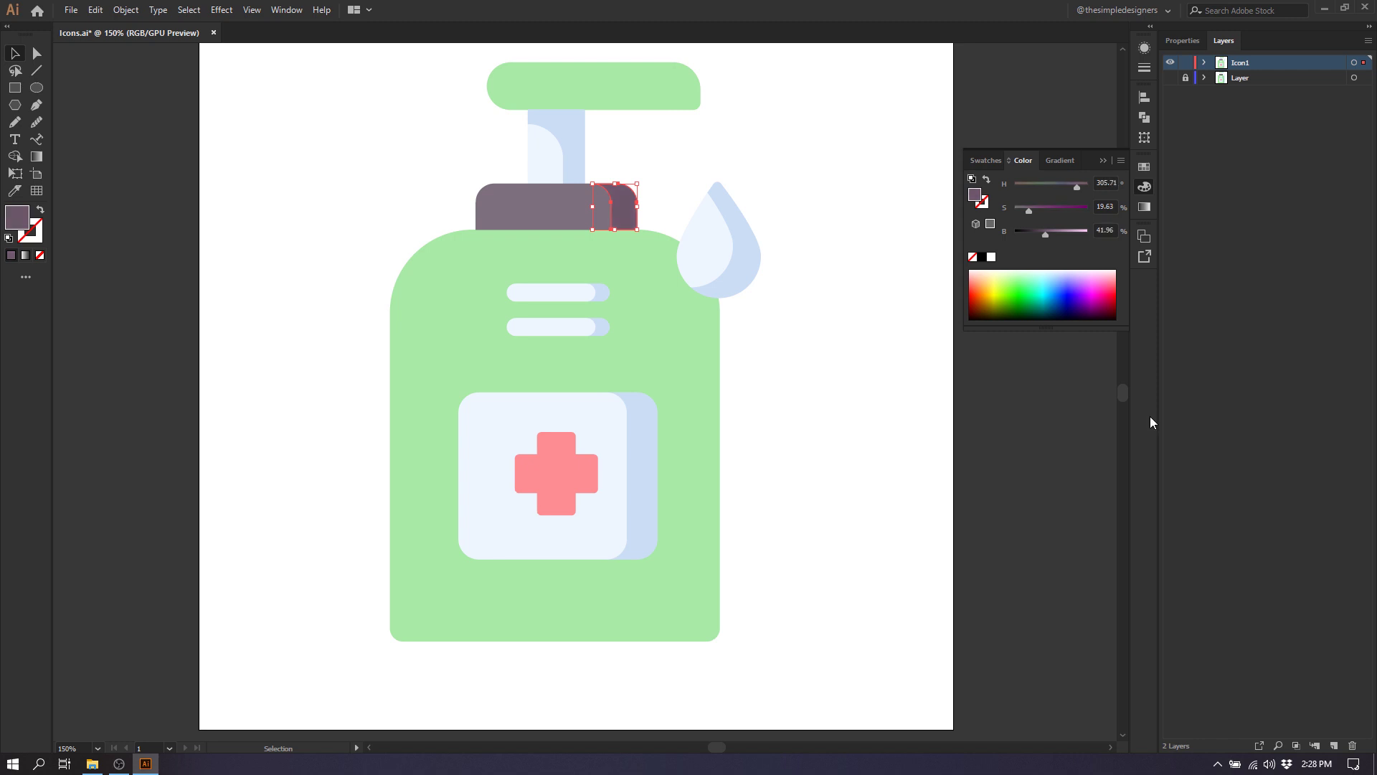
left_click(820, 195)
- Duplicate the green pump head slightly to the left, trim the copy's part outside the original with Shape Builder, and select the right-end strip
left_click(662, 89)
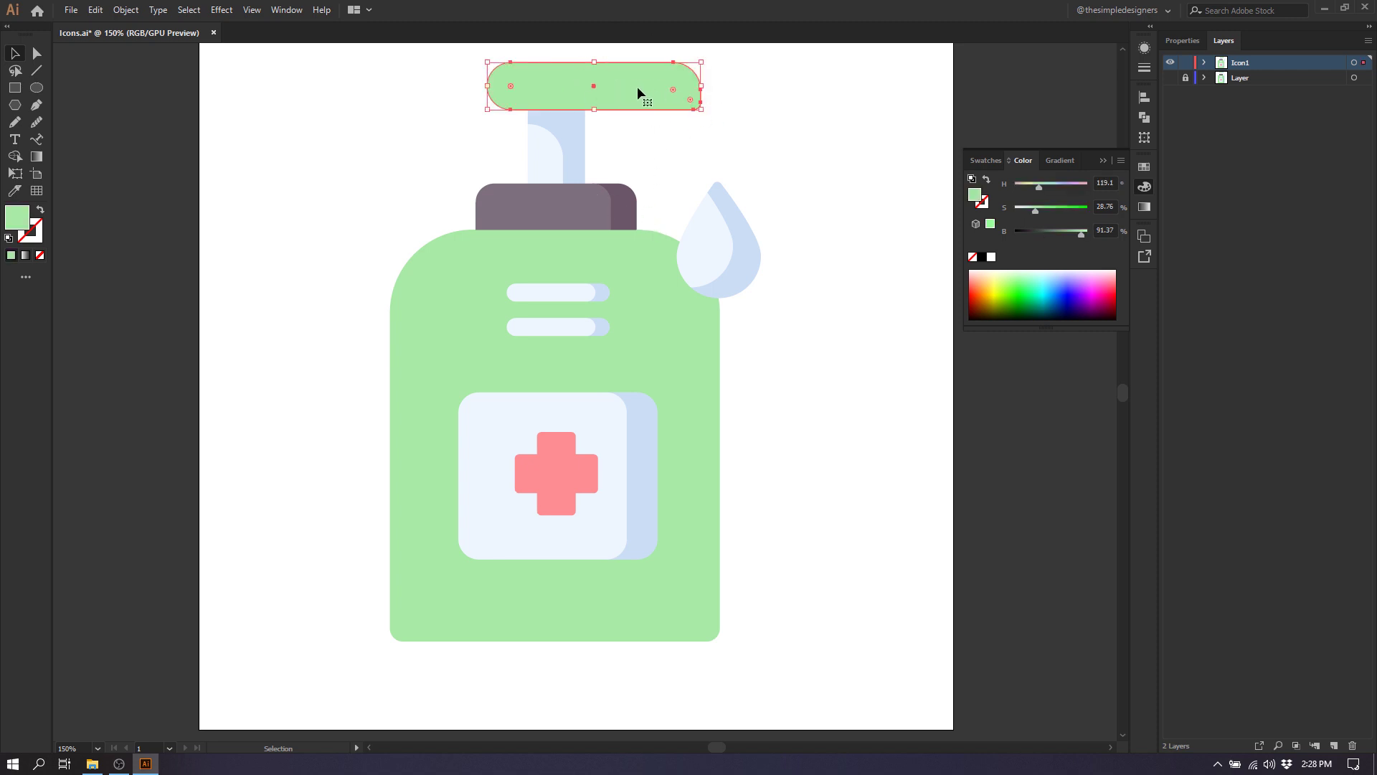
left_click_drag(654, 92, 617, 92)
left_click(703, 99, "shift")
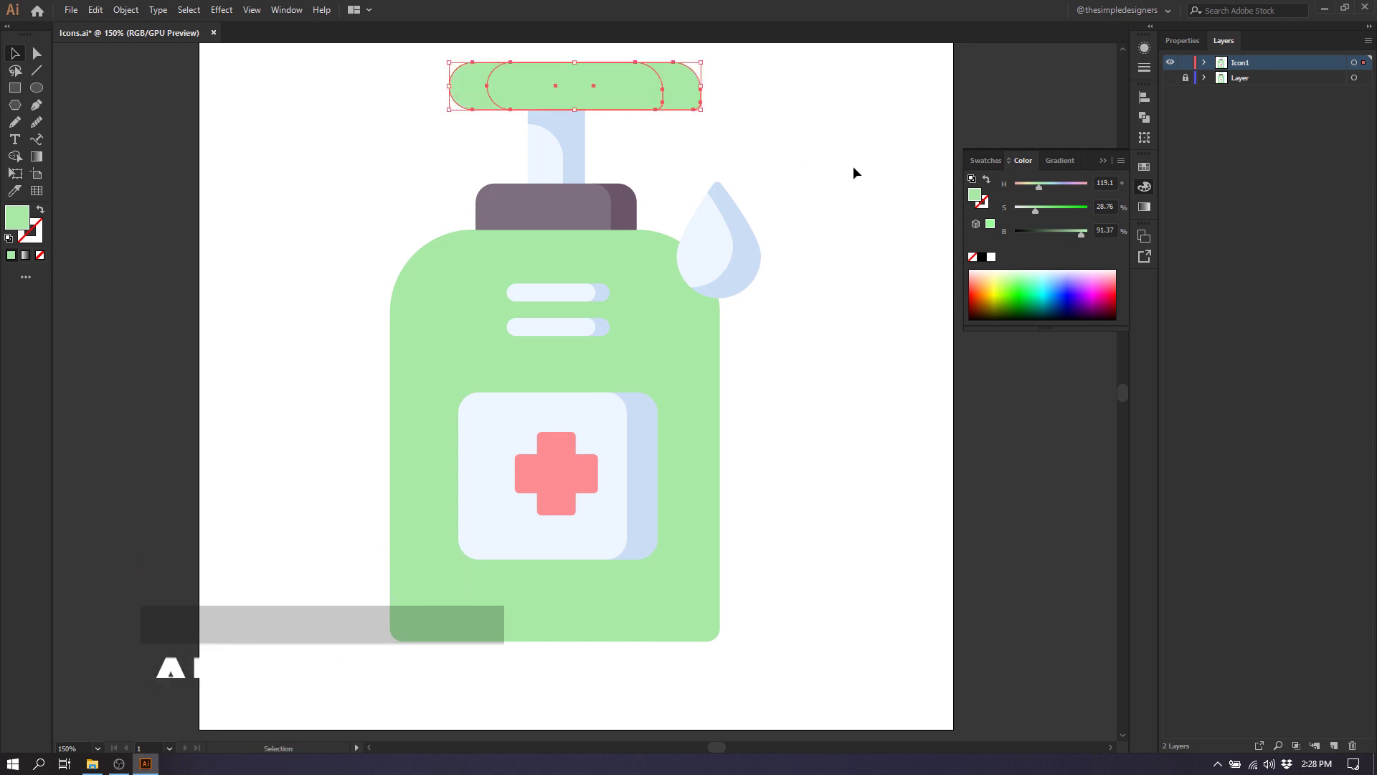
left_click(13, 161)
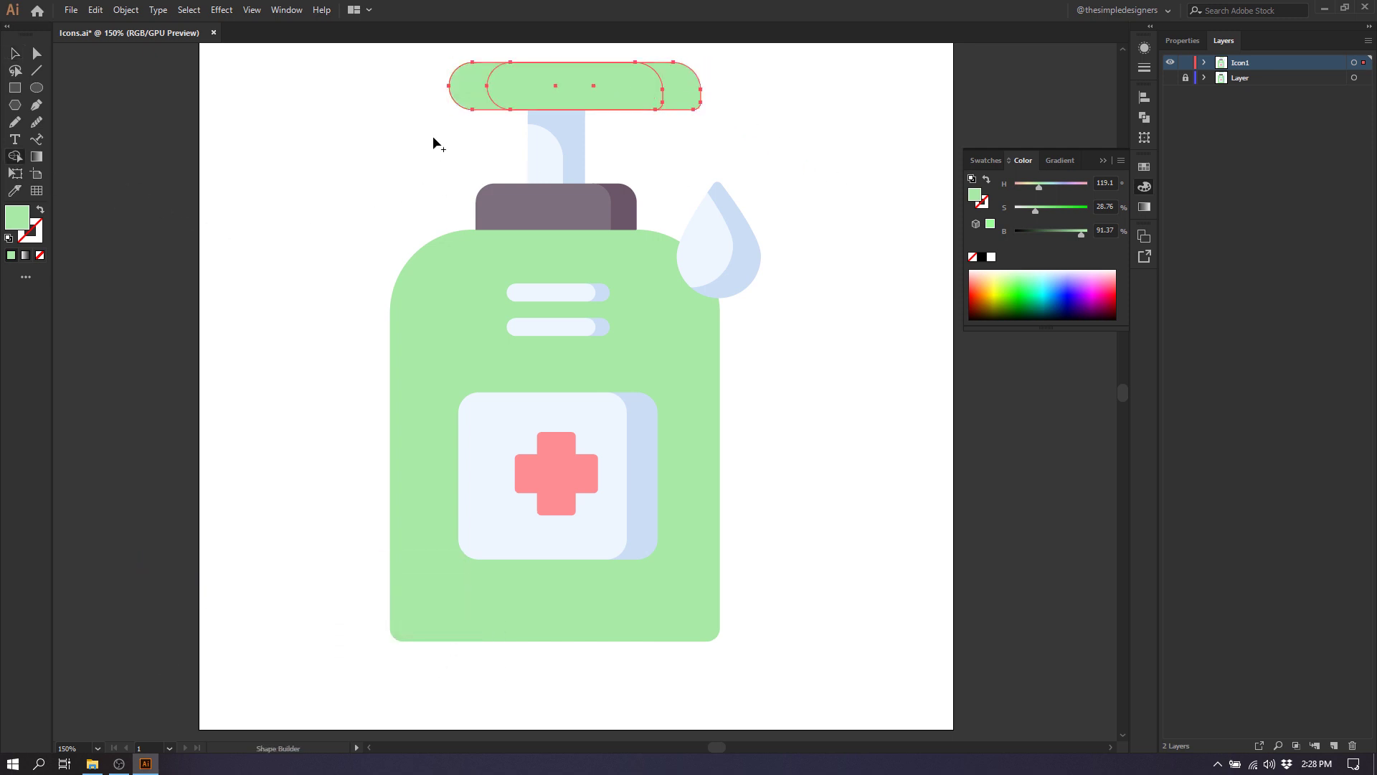
left_click(463, 86, "alt")
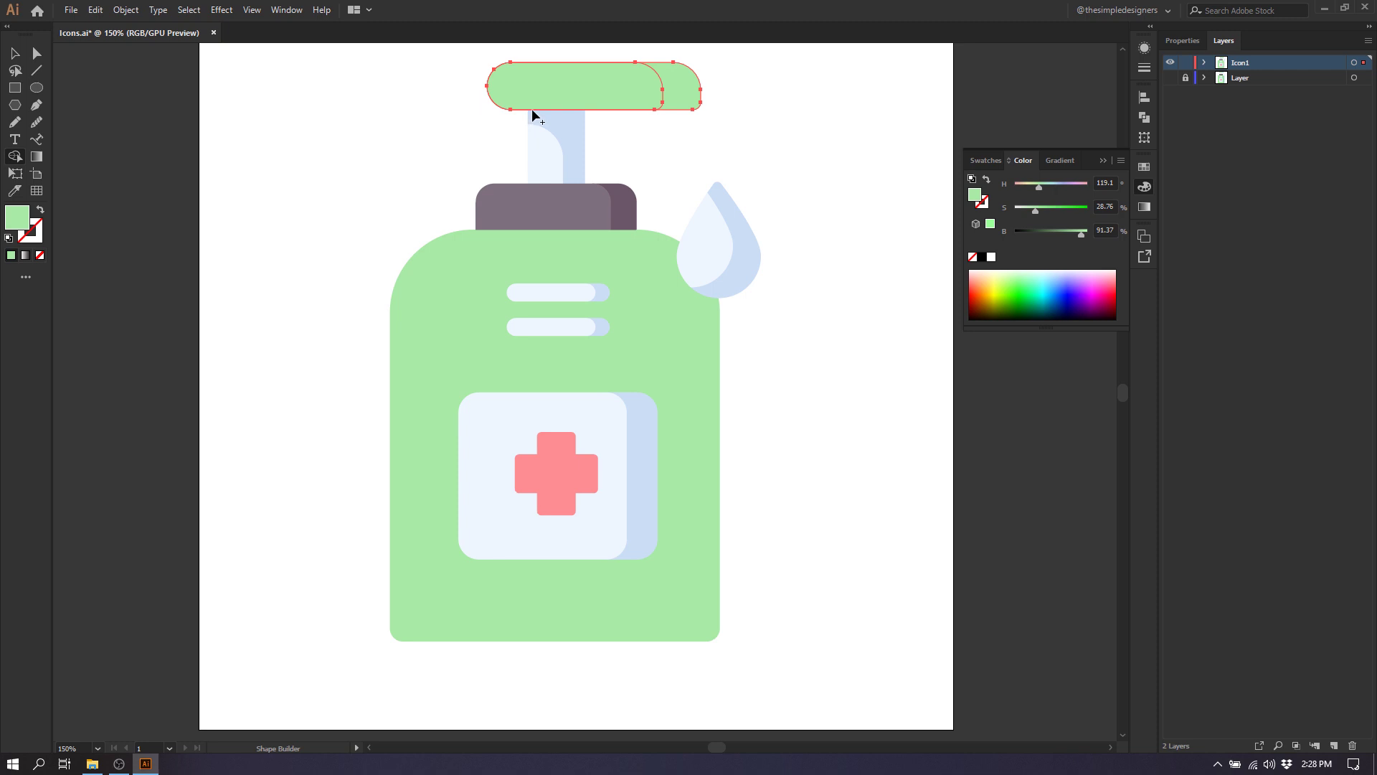
left_click(691, 99)
key("v")
left_click(682, 84)
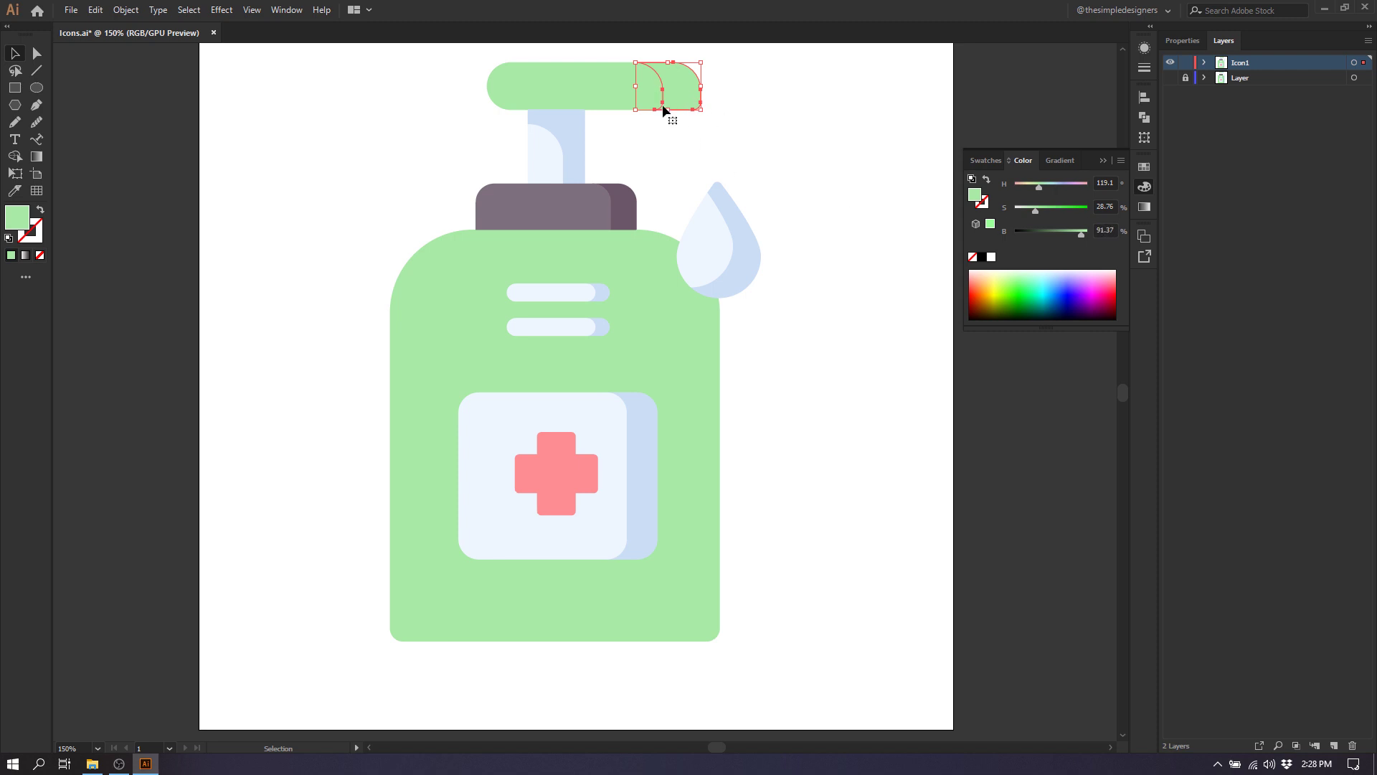
- Set the pump head strip's fill to 86% brightness and raise its saturation to about 34%
left_click(1104, 231)
type("86")
key("shift+Tab")
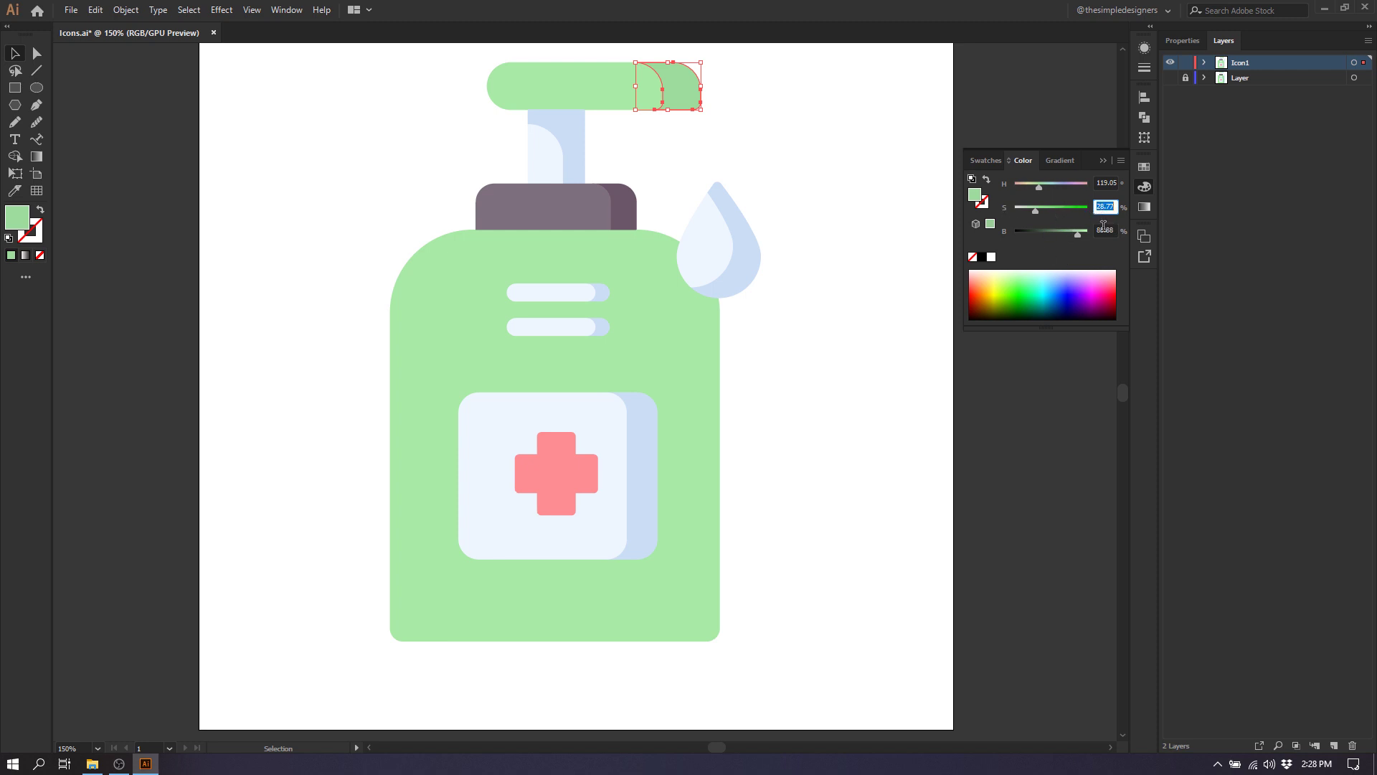
left_click(1034, 212)
left_click(1039, 212)
left_click(1040, 212)
left_click(1039, 211)
left_click(833, 199)
- Duplicate the green bottle body to the left, trim the copy's part outside the original with Shape Builder, and select the right-side strip
left_click(691, 435)
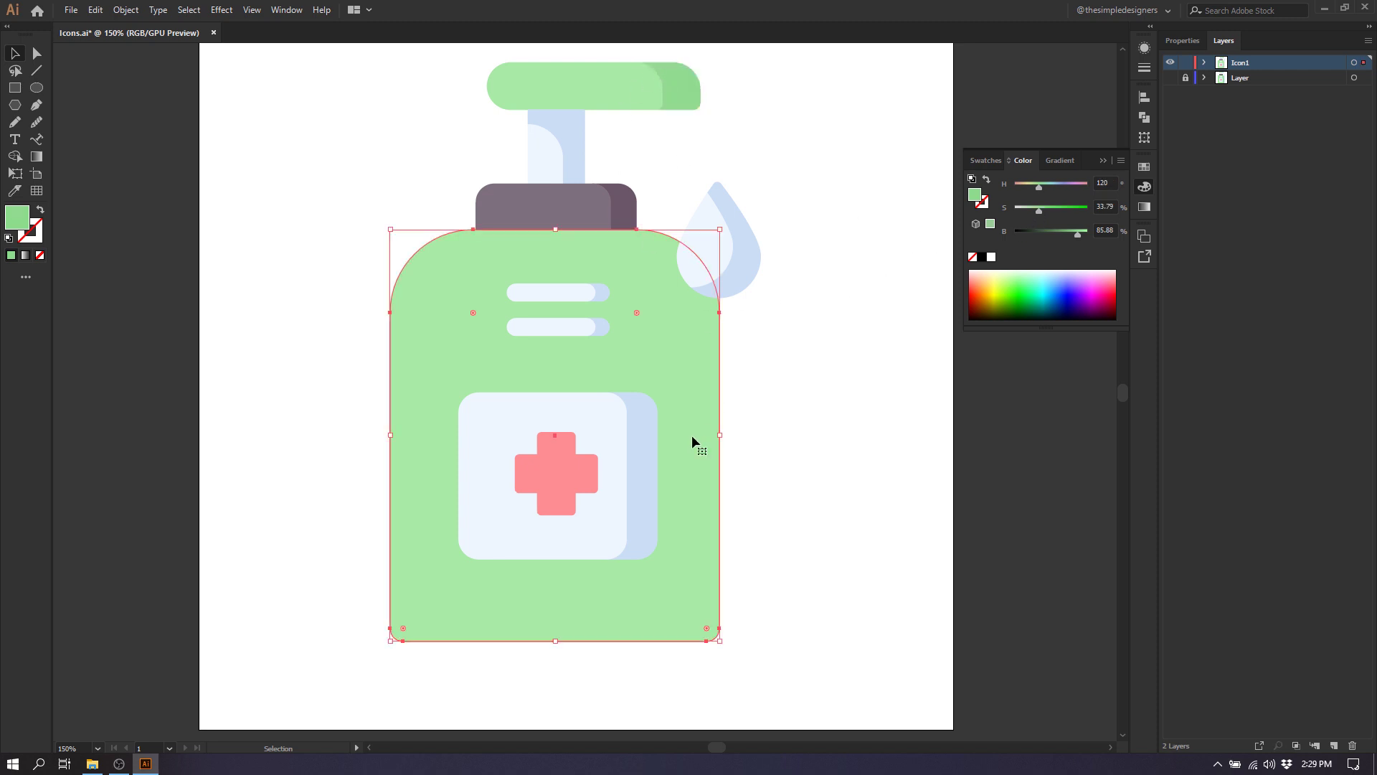
left_click_drag(692, 383, 646, 381)
left_click(706, 376, "shift")
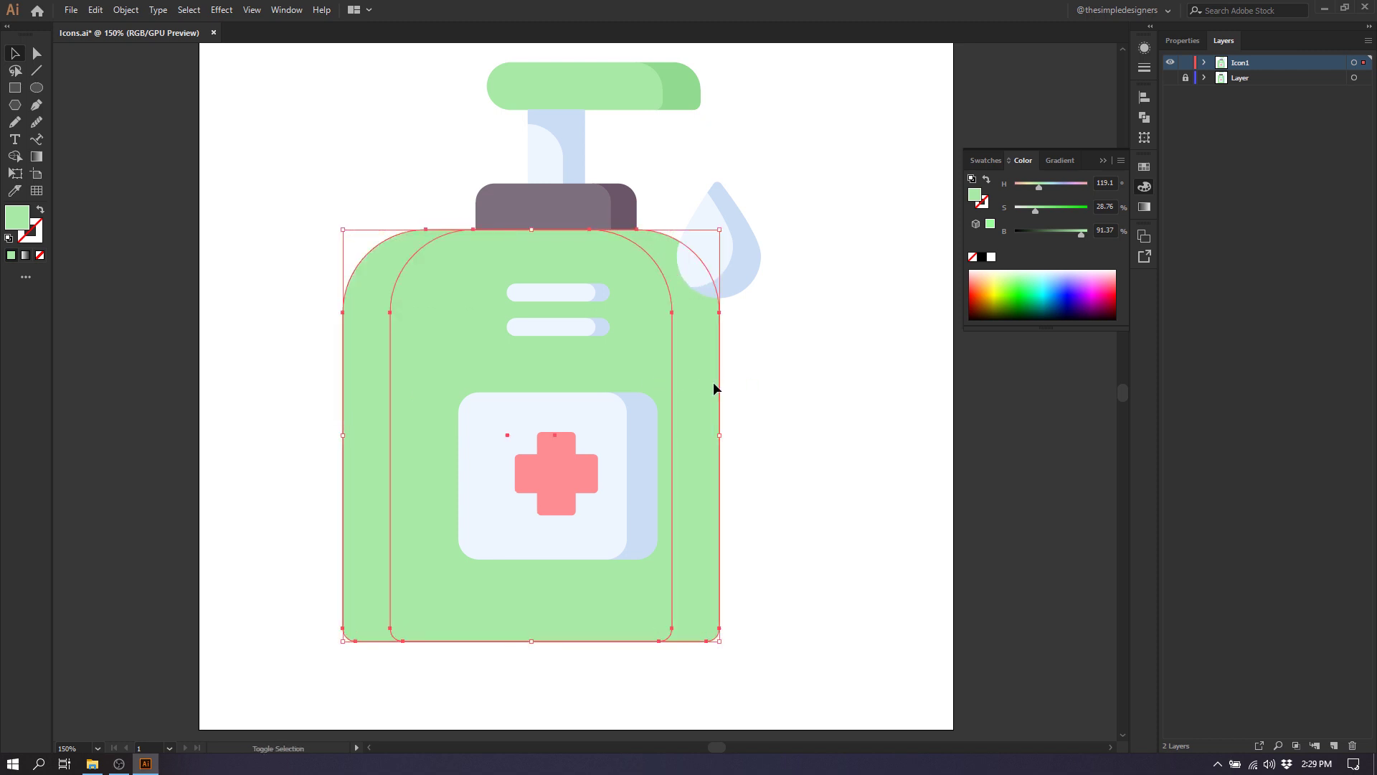
left_click(14, 157)
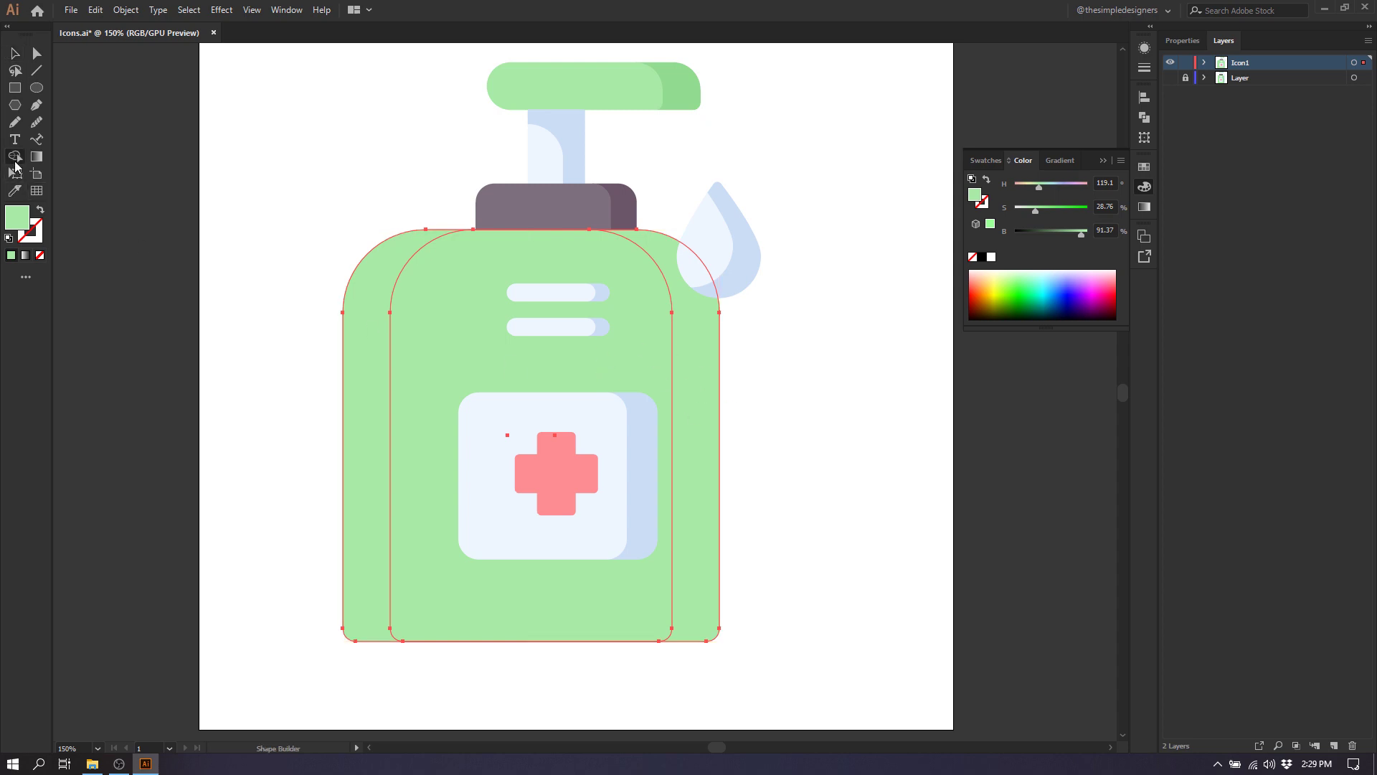
left_click(366, 290, "alt")
key("v")
left_click(806, 398)
left_click(687, 381)
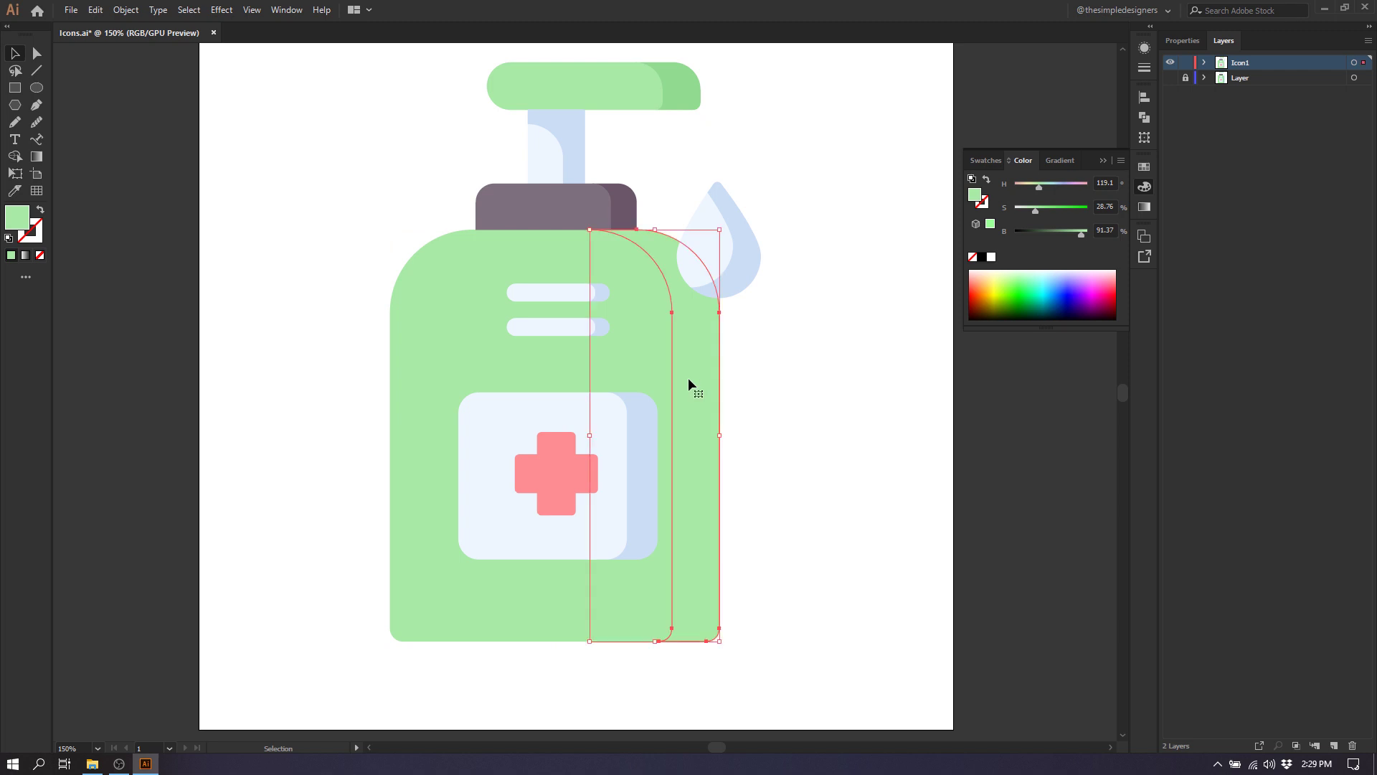
- Fill the bottle body's right-side strip with the pump head strip's darker green using the Eyedropper, and close the color settings
key("i")
left_click(689, 96)
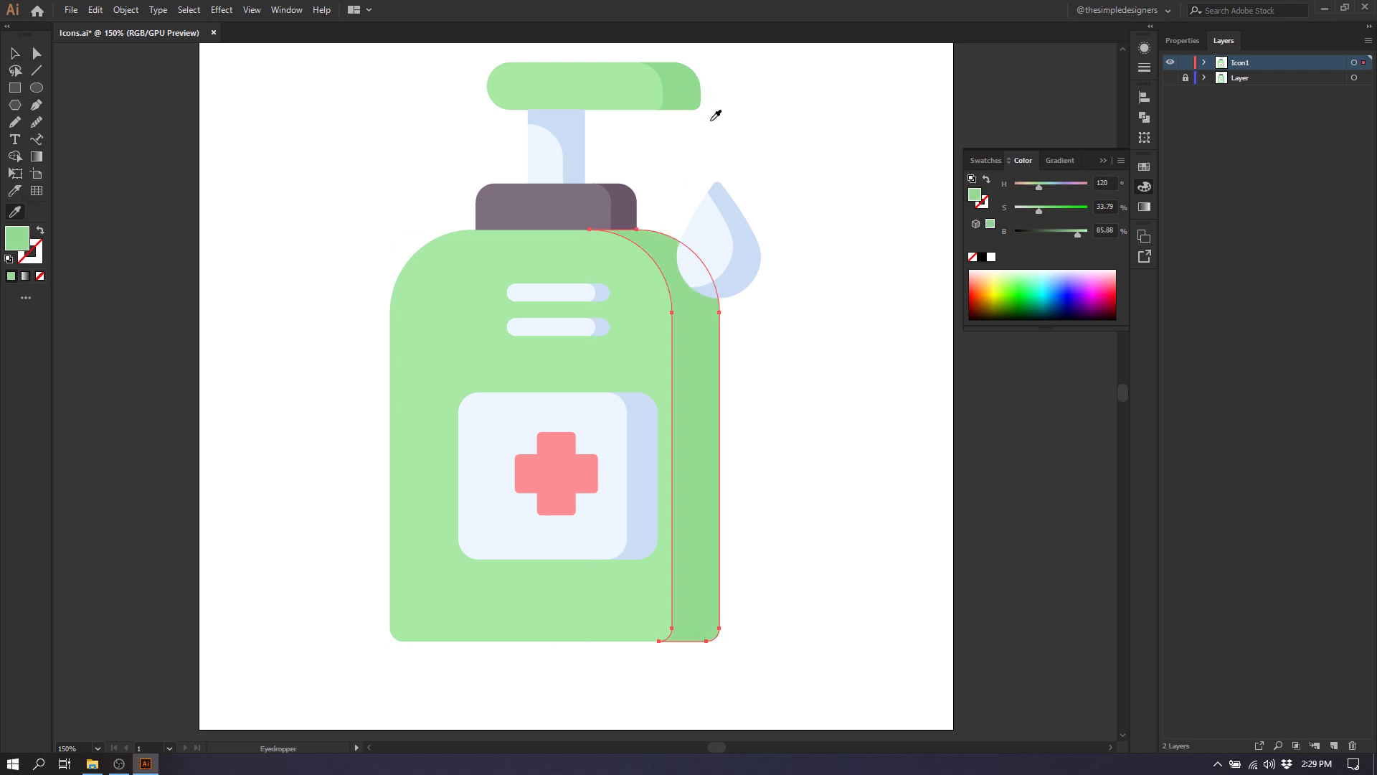
key("v")
left_click(838, 291)
left_click(1099, 159)
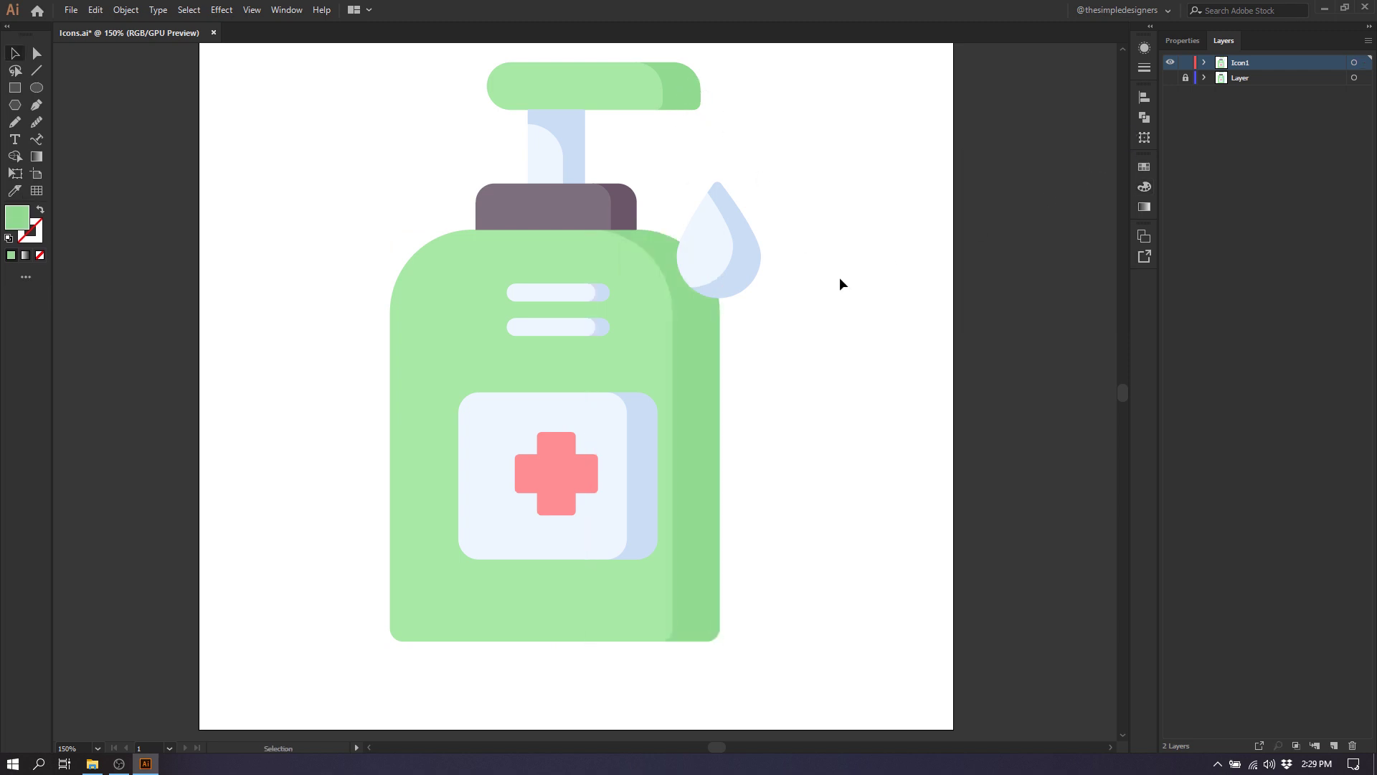
scroll(840, 312, "down", 2)
left_click_drag(839, 312, 718, 340)
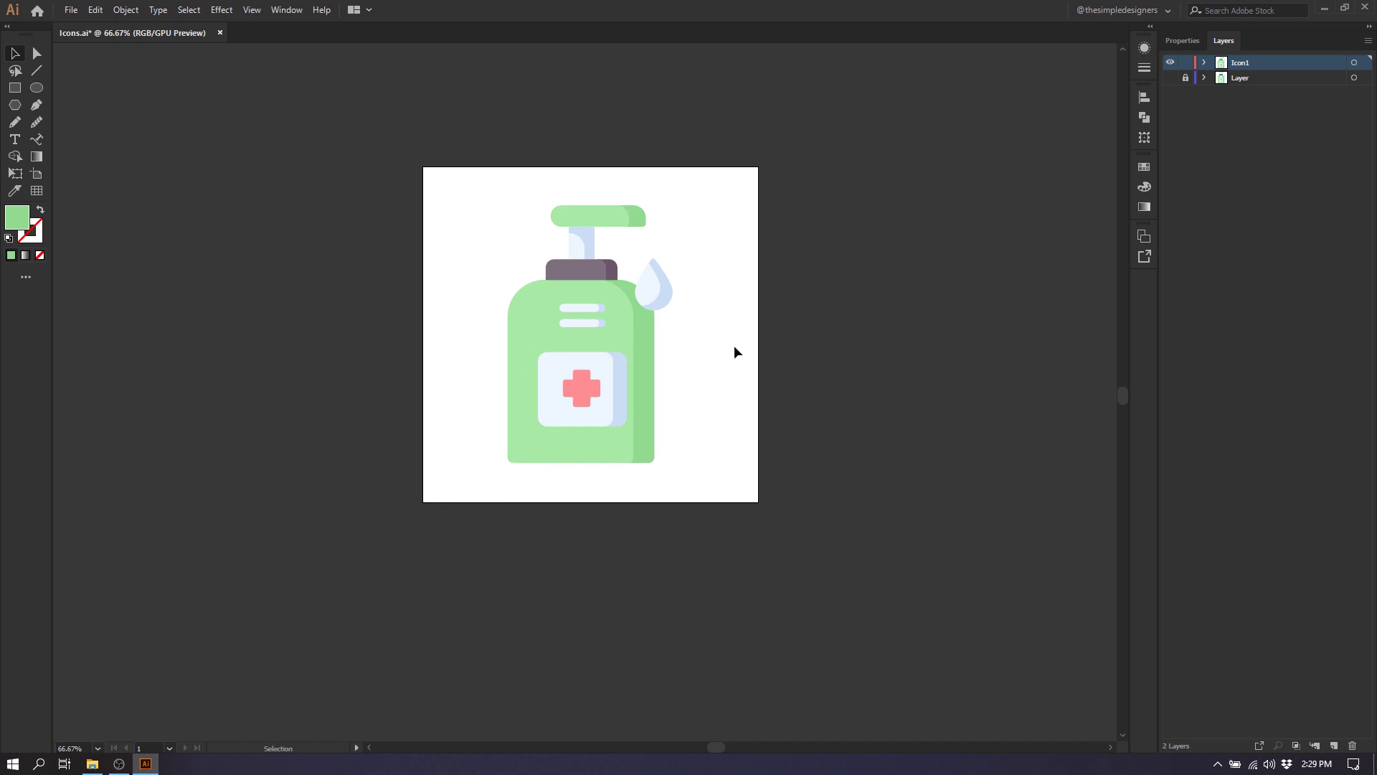
left_click_drag(727, 477, 467, 193)
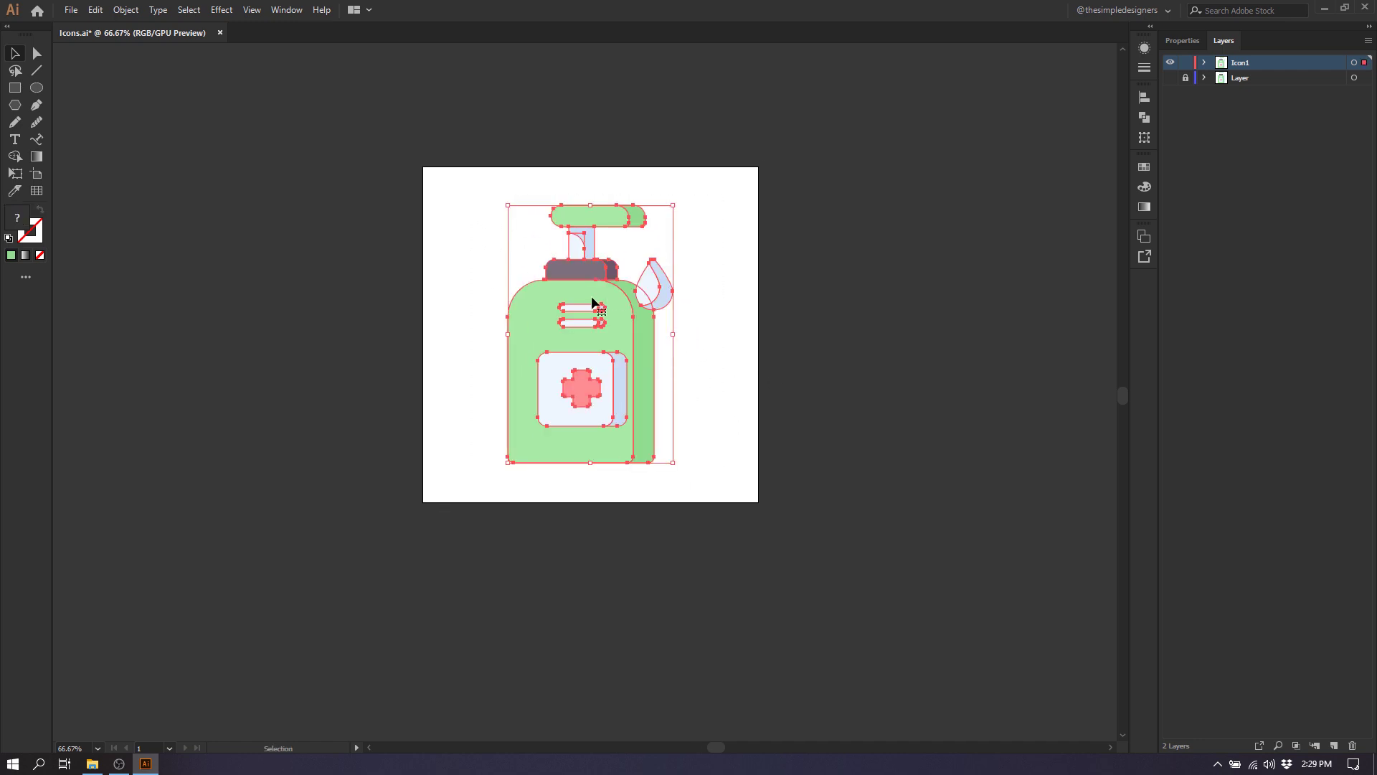
left_click(723, 304)
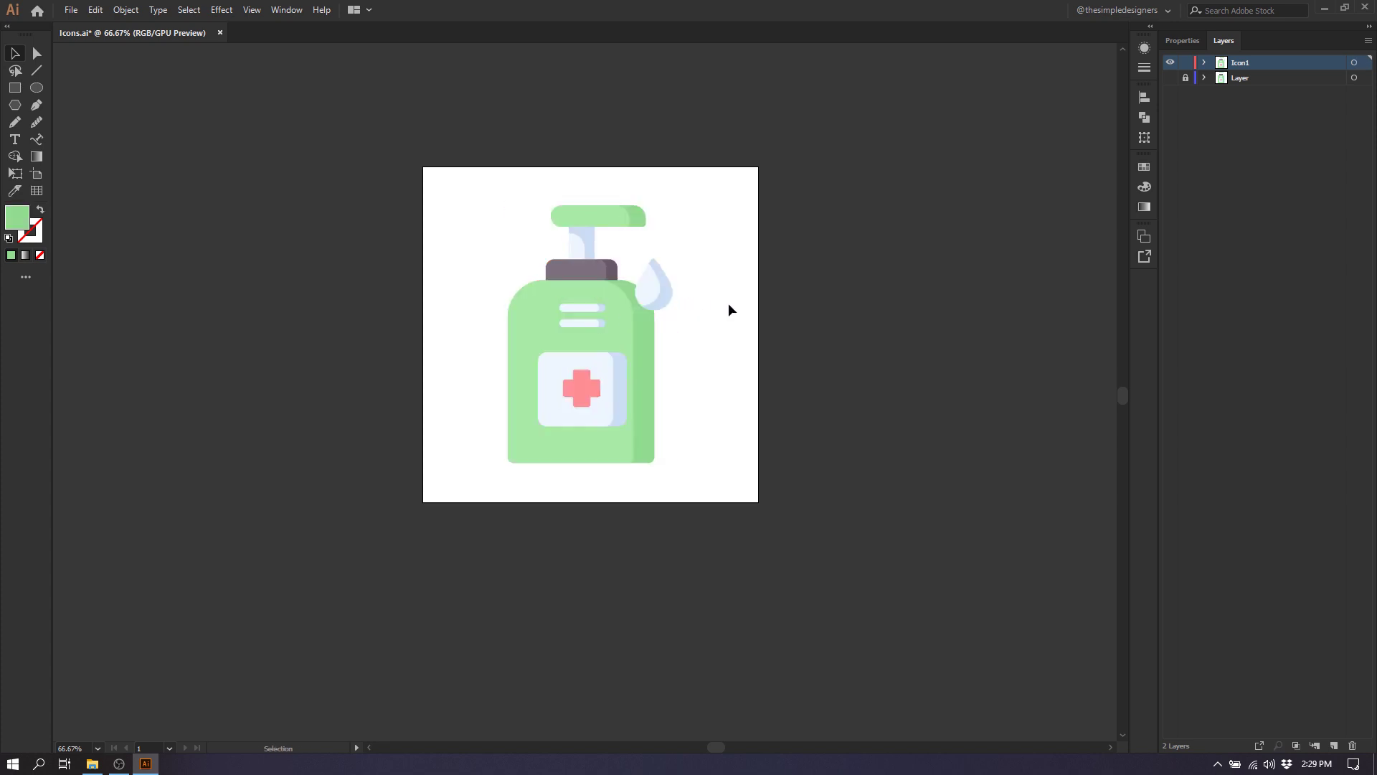
- Duplicate the Icon 1 artboard with its artwork to the right of the original
left_click(37, 173)
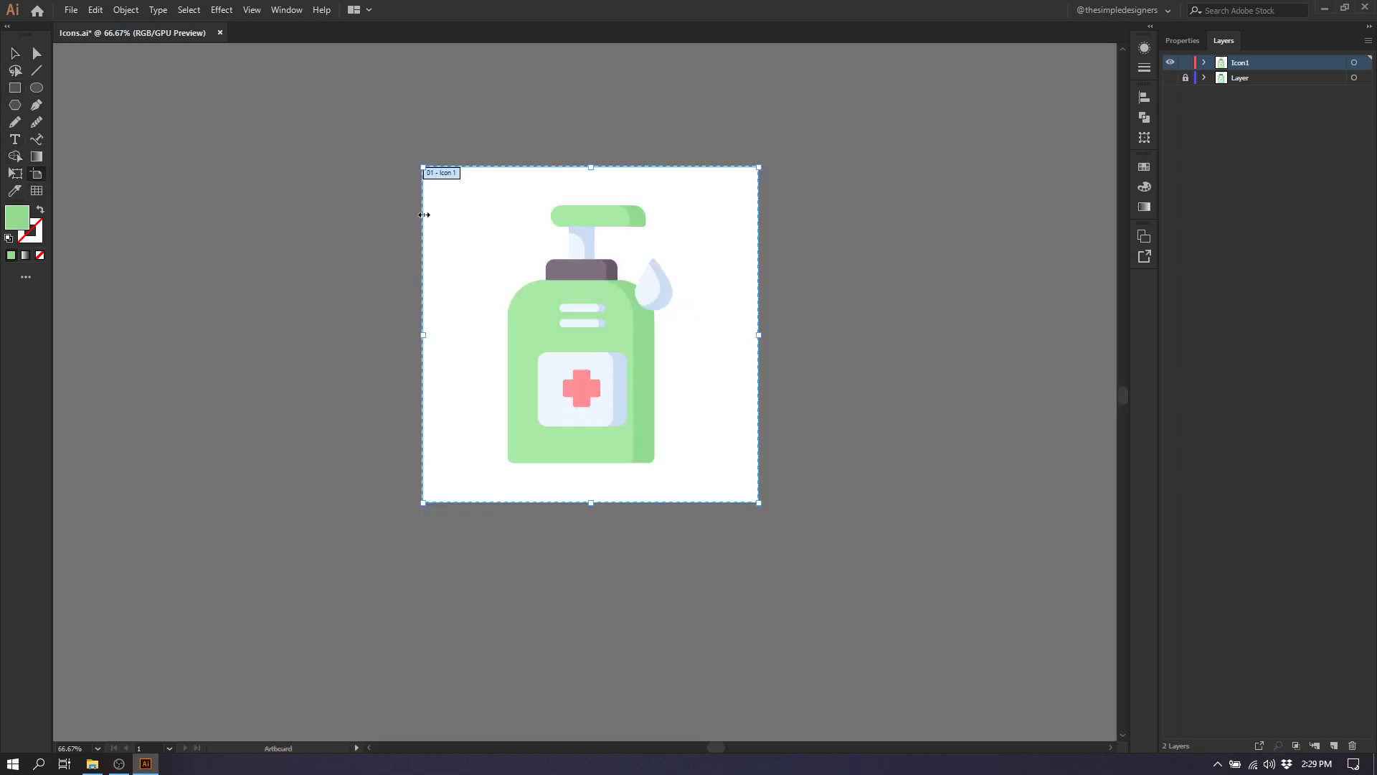
left_click_drag(436, 175, 671, 231)
key("Escape")
- Delete the drawn icon from the original artboard and show the locked reference layer for comparison
left_click_drag(557, 461, 337, 142)
key("Delete")
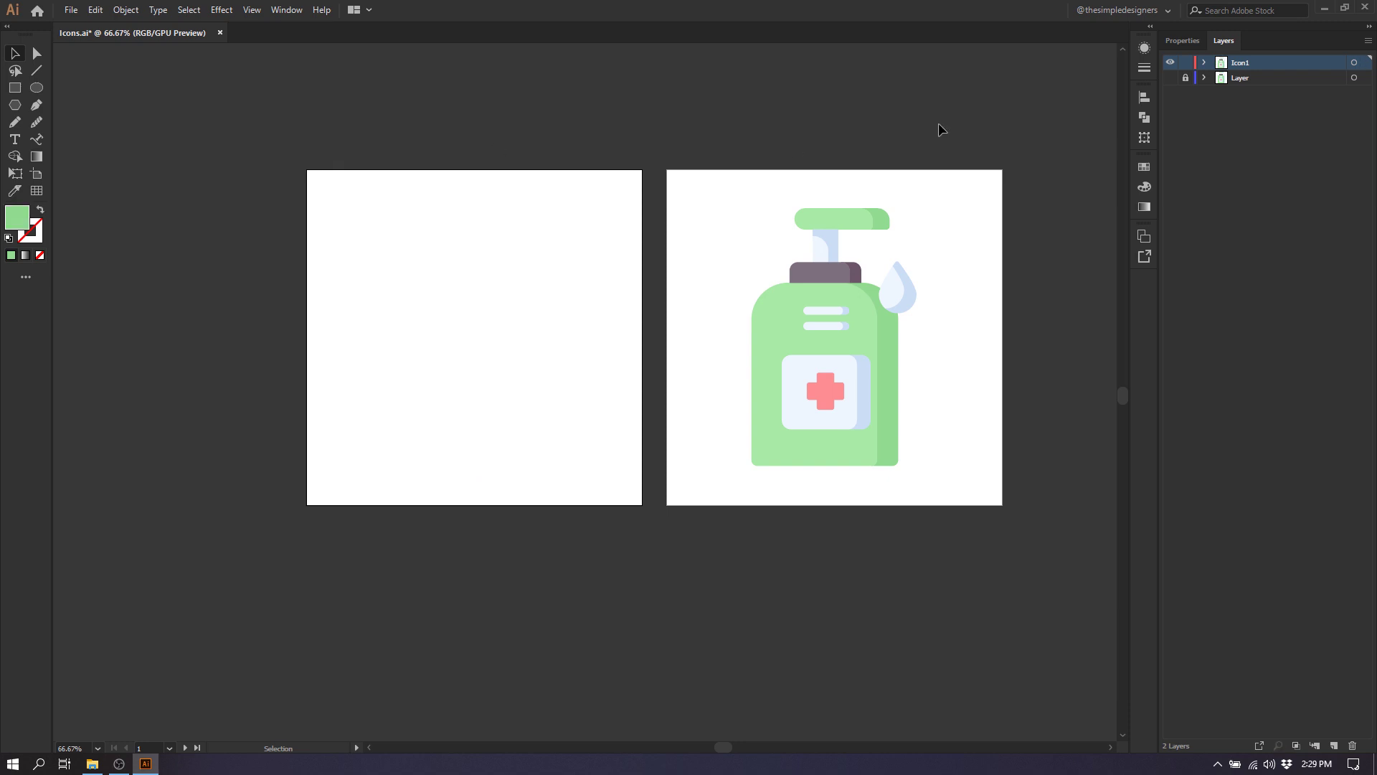
left_click(1174, 78)
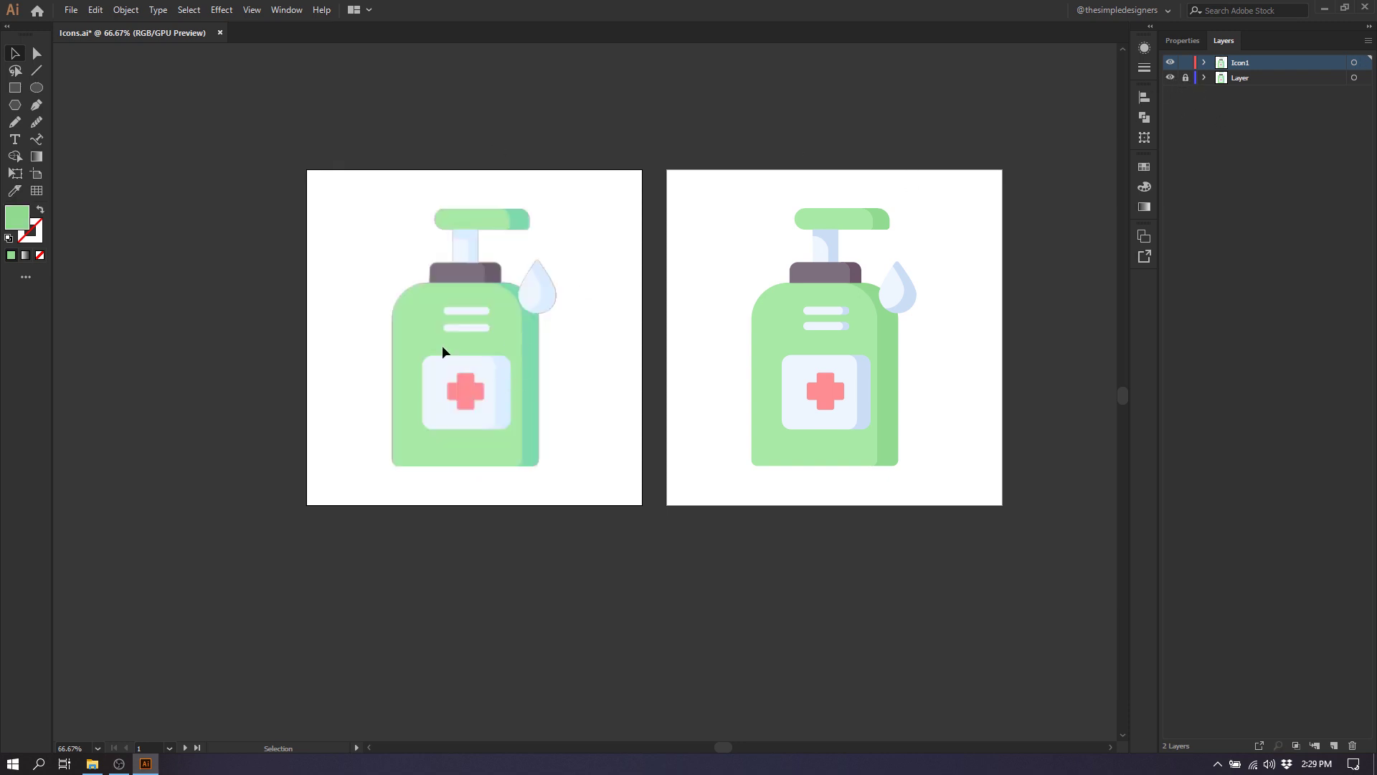